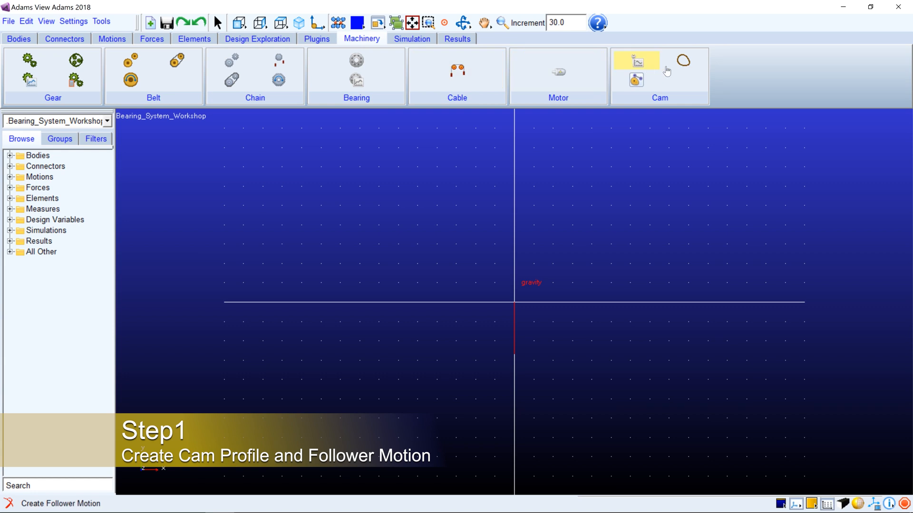
Start a new cam profile, review the Cylindrical(Barrel) and Single Sided Grooved shapes, and choose Disk as the cam shape
left_click(686, 61)
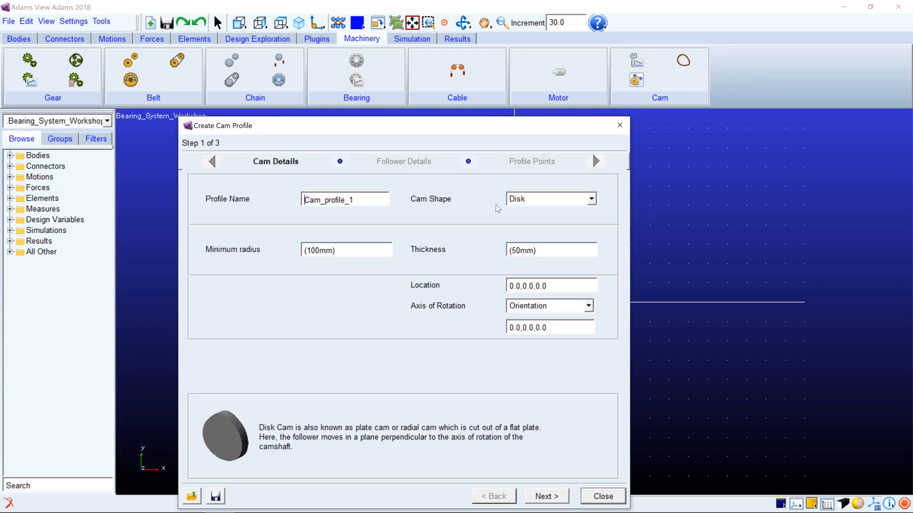
left_click(555, 202)
left_click(553, 222)
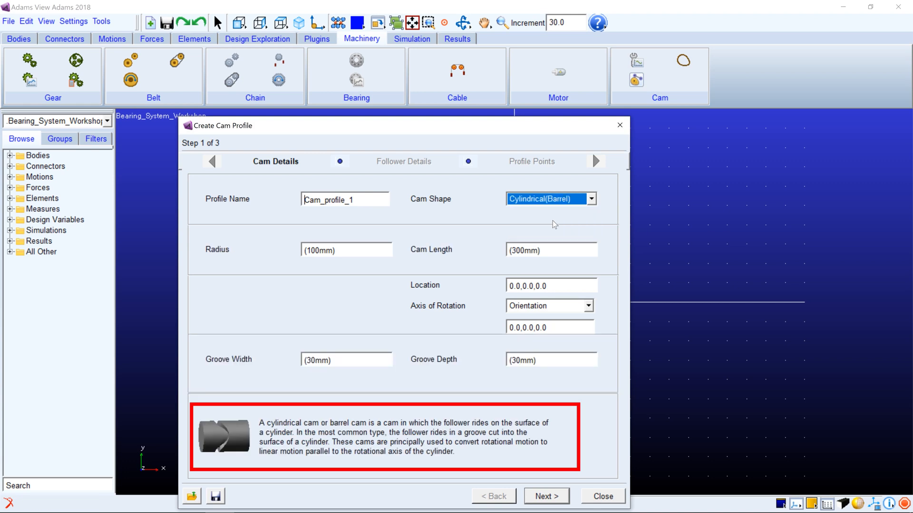
left_click(550, 200)
left_click(548, 234)
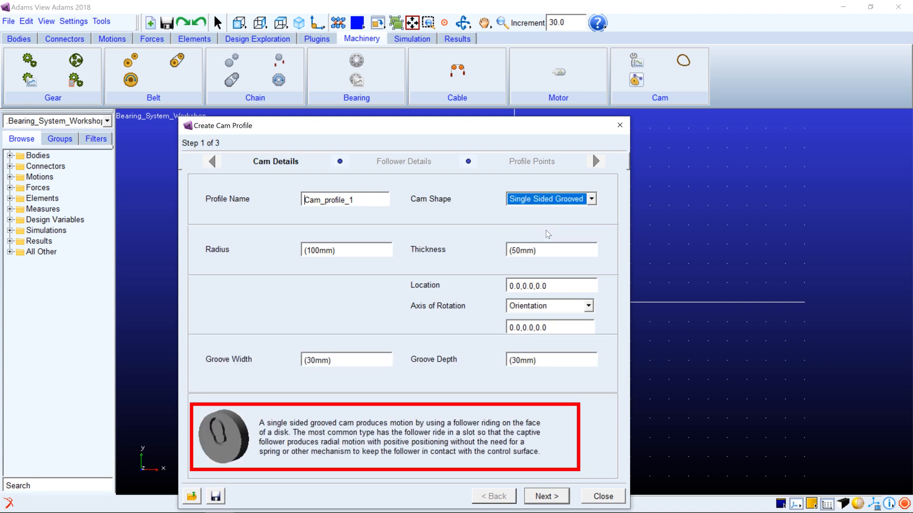
left_click(546, 203)
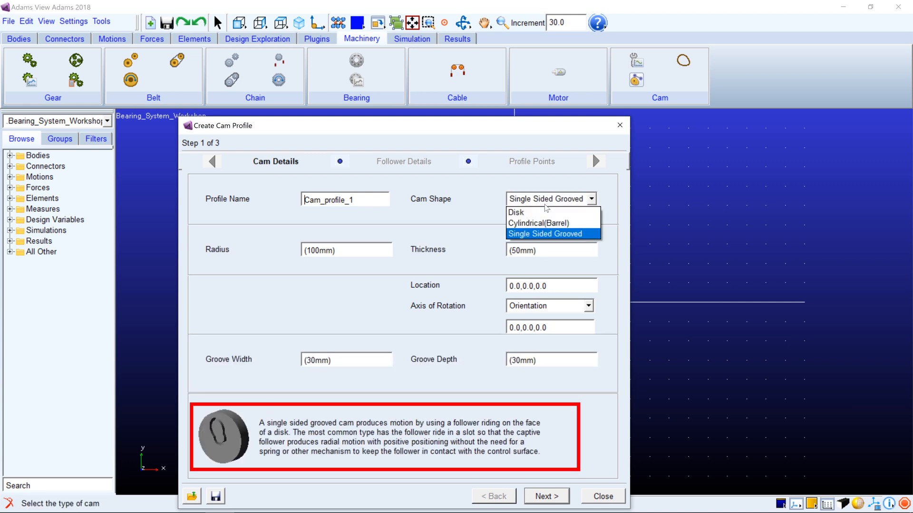
left_click(544, 210)
Set the disk cam's minimum radius to 50 and proceed to the follower details
left_click_drag(364, 246, 295, 247)
type("50")
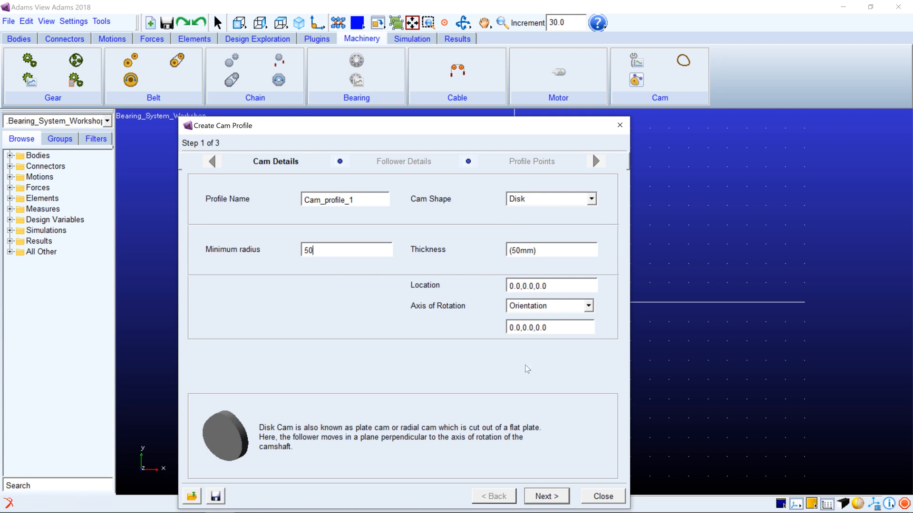
left_click(538, 499)
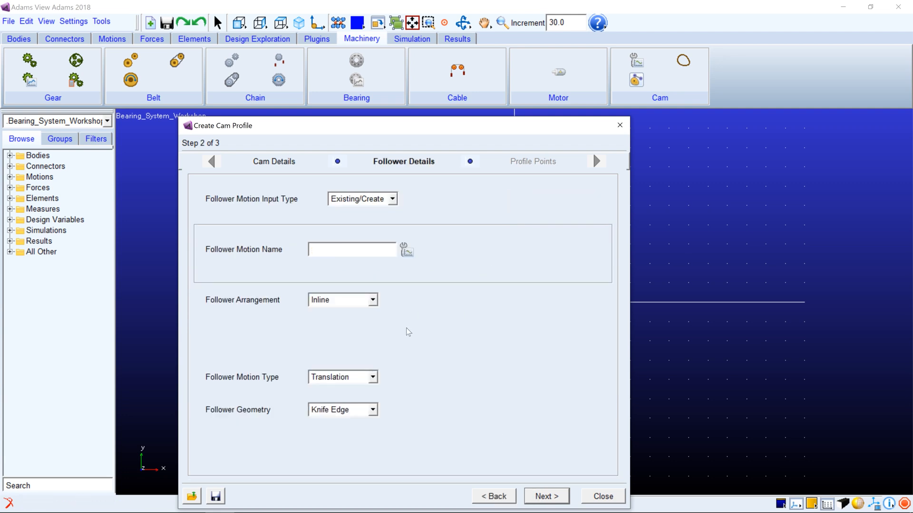
Choose Existing/Create as the follower motion input type and start creating a follower motion
left_click(371, 203)
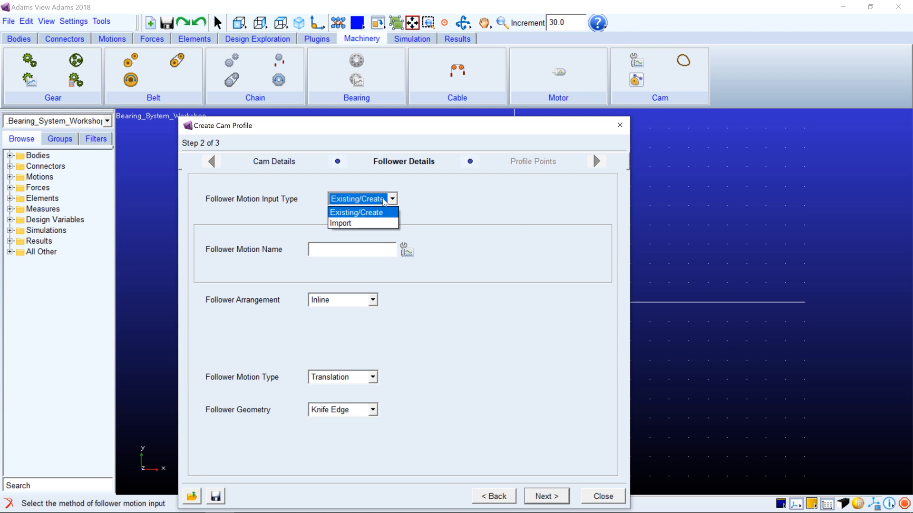
left_click(360, 213)
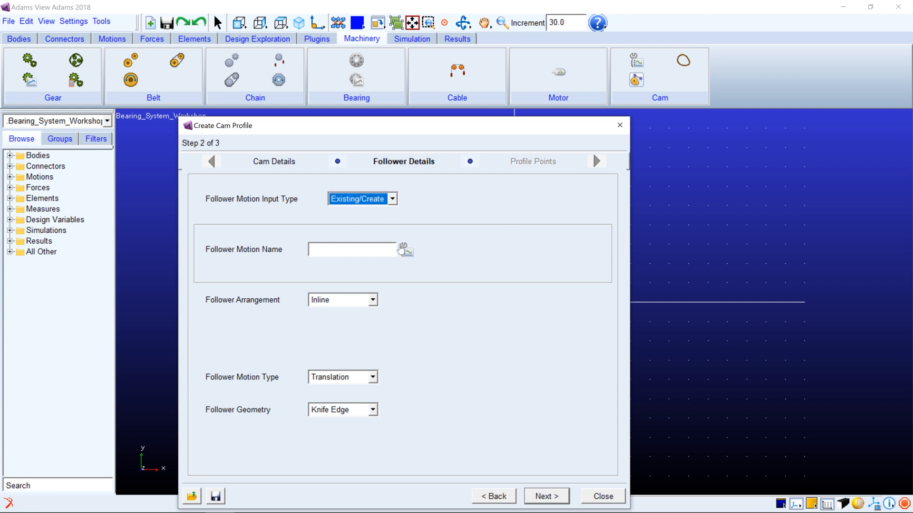
left_click(407, 250)
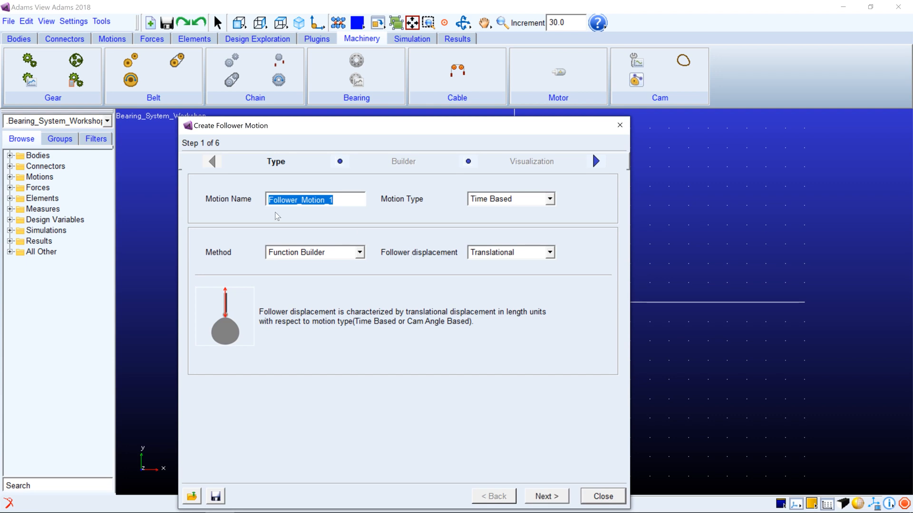
Make the follower motion Cam Angle Based and use Function Builder as its method
left_click(505, 200)
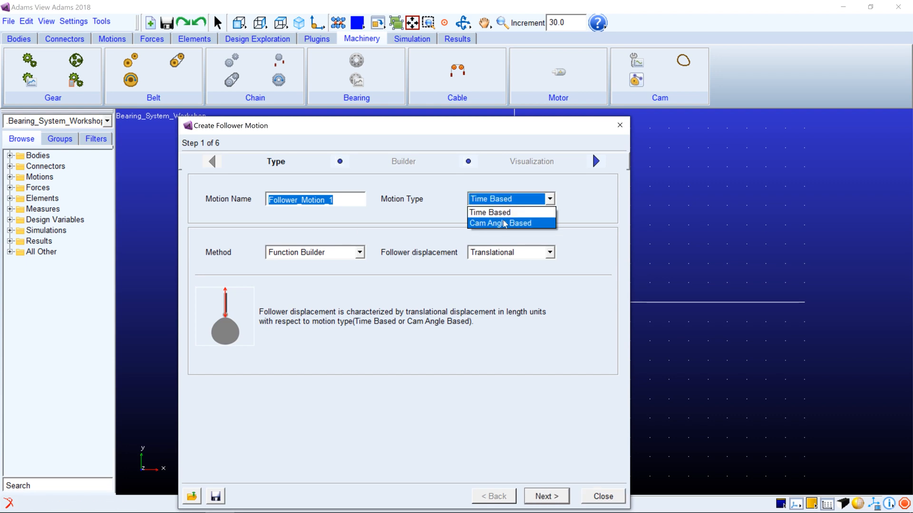
left_click(503, 222)
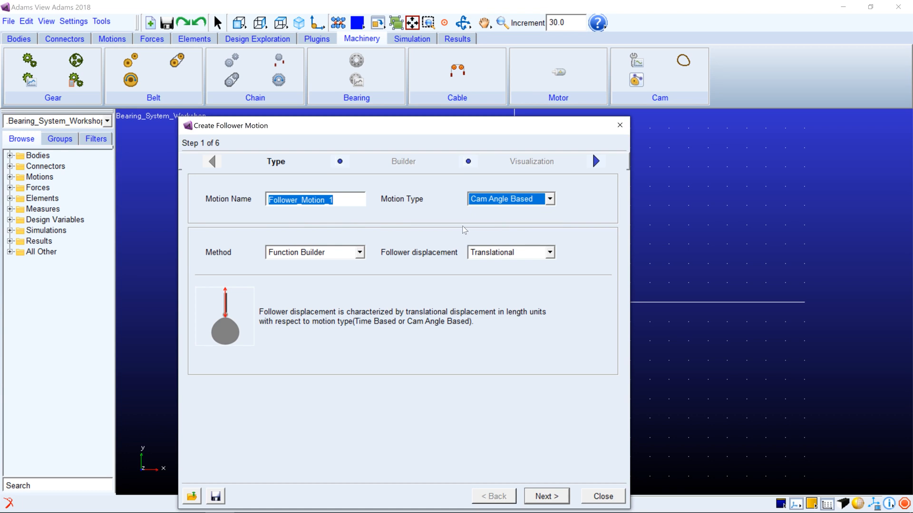
left_click(341, 257)
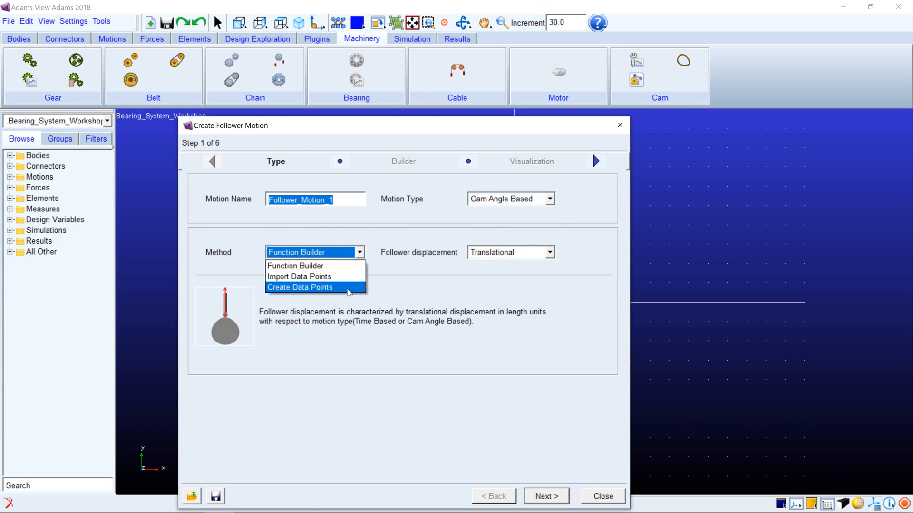
left_click(350, 266)
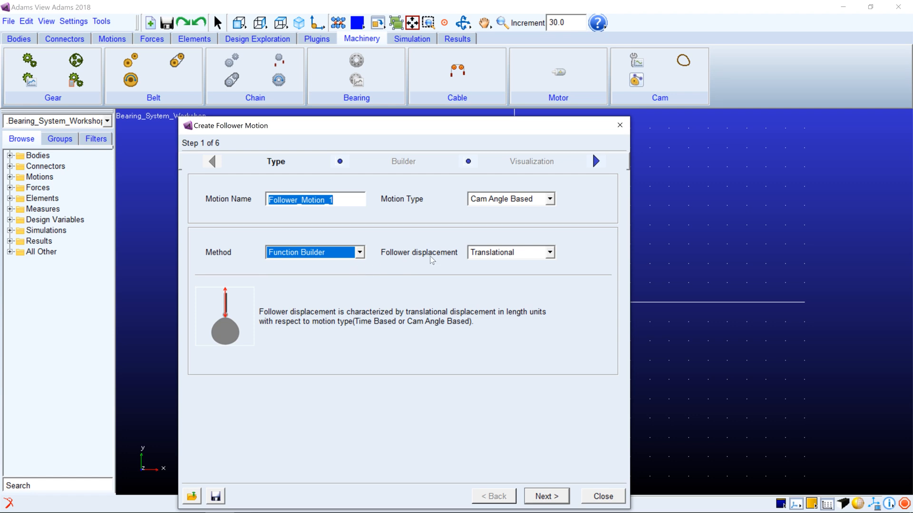
Review the Pivotal follower displacement, choose Translational instead, and proceed to the function builder
left_click(549, 252)
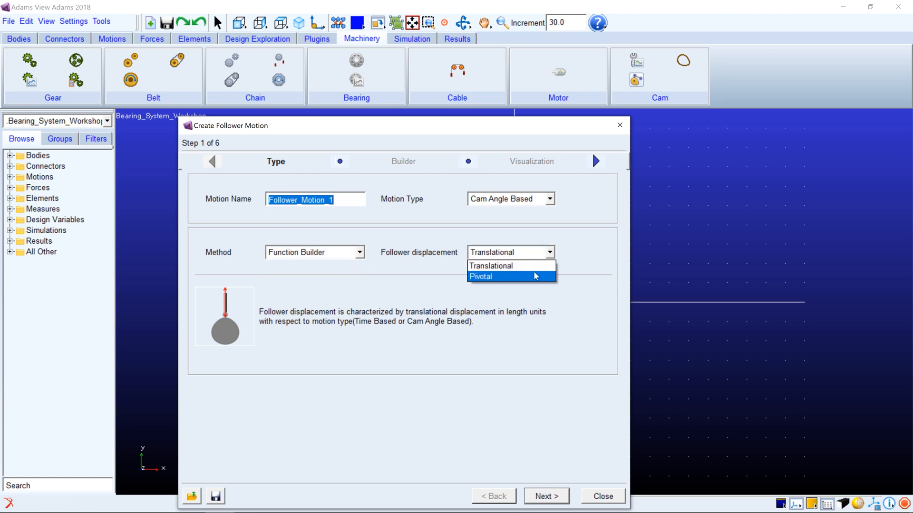
left_click(533, 274)
left_click(529, 252)
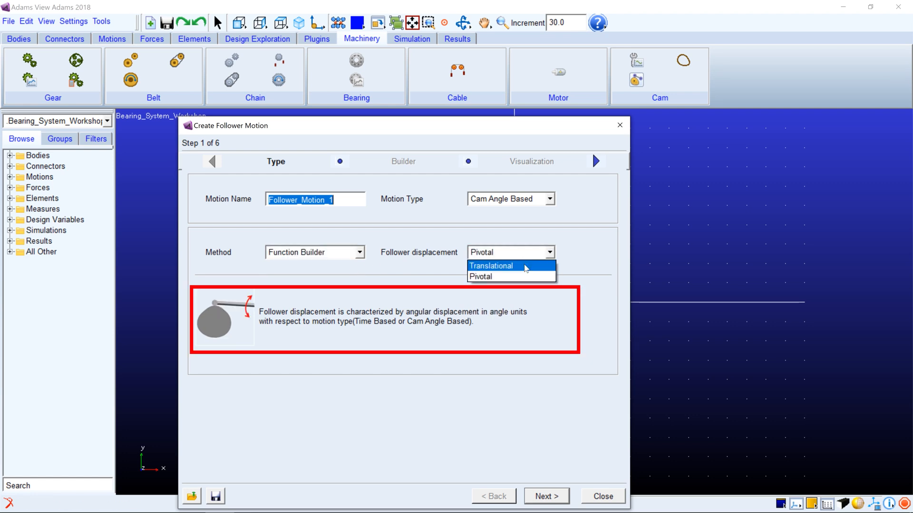
left_click(524, 266)
left_click(547, 496)
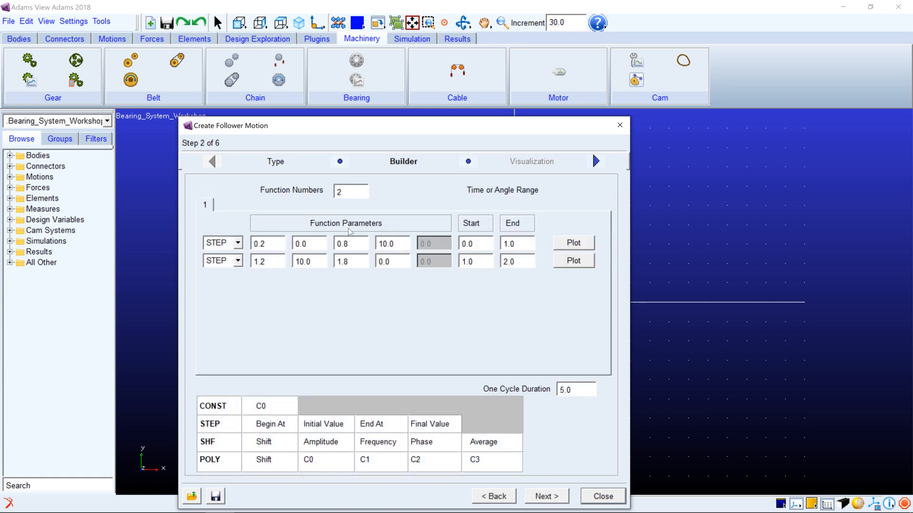
Set the number of functions to 4, with CONST for the first function and STEP for the third
left_click_drag(350, 195, 324, 192)
type("4")
left_click(236, 243)
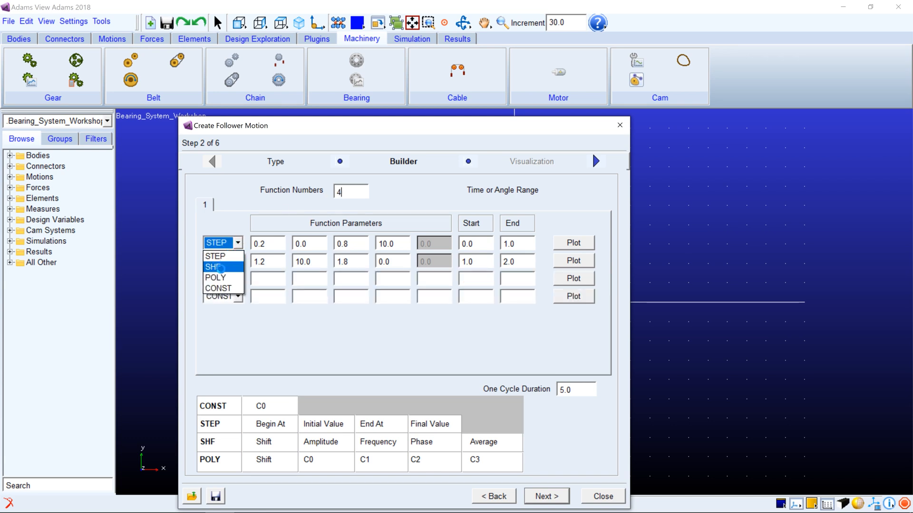
left_click(218, 286)
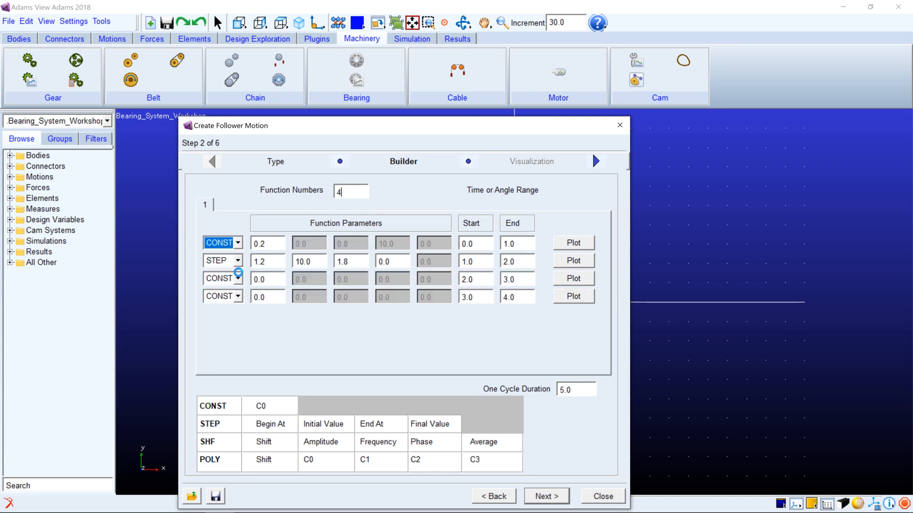
left_click(238, 280)
left_click(236, 288)
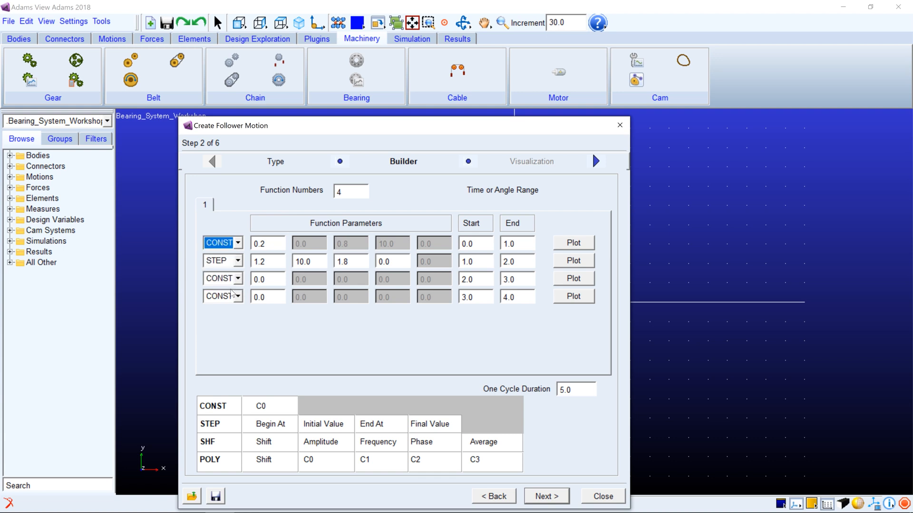
left_click(237, 279)
left_click(230, 293)
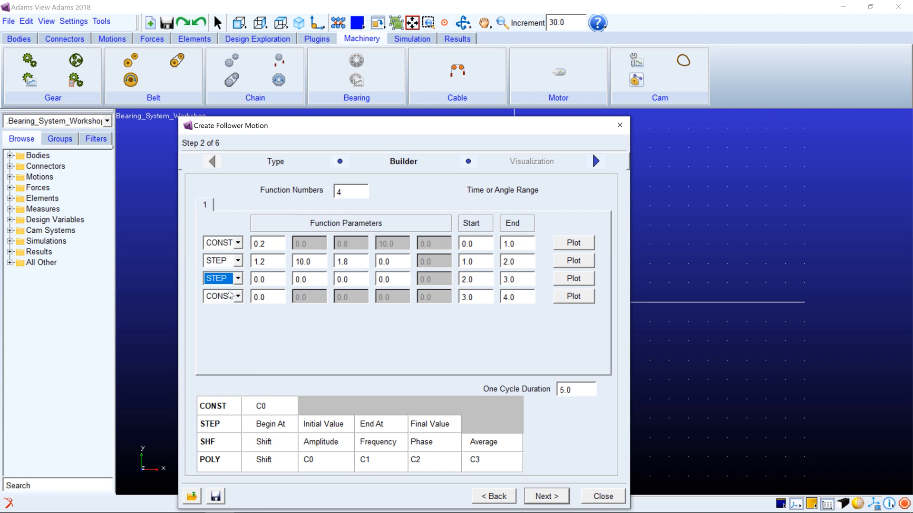
Set the end angles of the four functions, from first to last, to 100, 180, 260 and 360
double_click(514, 297)
type("360")
double_click(511, 279)
type("260")
left_click(522, 262)
left_click_drag(523, 262, 482, 261)
type("18")
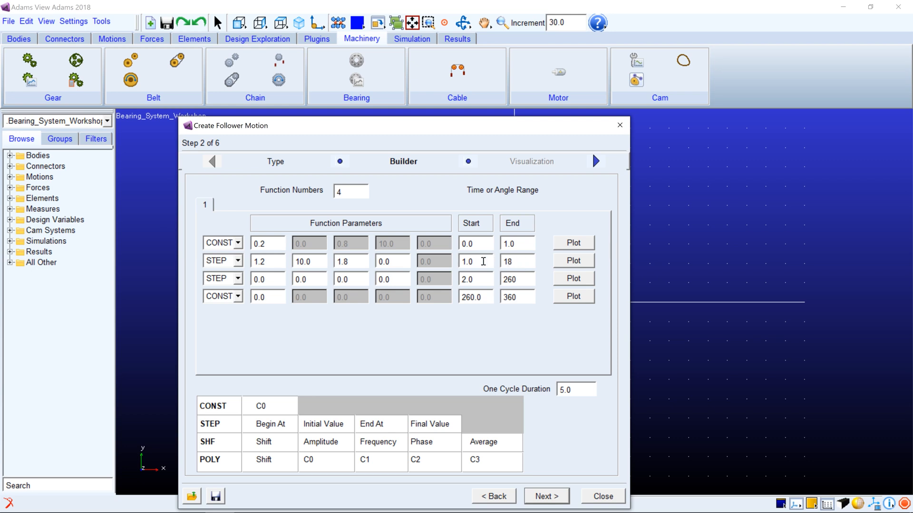
type("0")
left_click(518, 245)
left_click_drag(522, 244, 507, 244)
type("00")
Set the first function's constant to 0 and the second function's STEP parameters to 100, 0, 180 and 25
left_click_drag(277, 244, 254, 244)
type("0")
left_click(281, 259)
left_click_drag(275, 257, 252, 258)
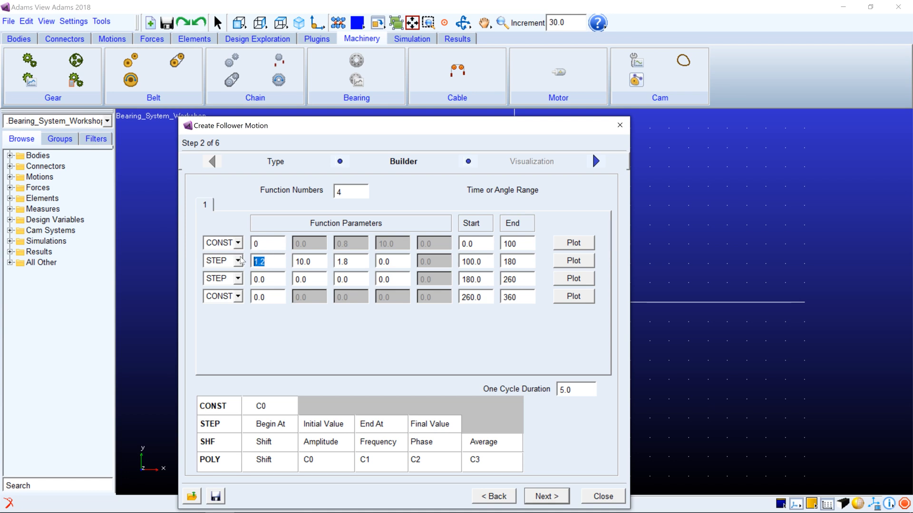
type("100")
left_click(317, 260)
mouse_move(317, 261)
left_mouse_down()
mouse_move(291, 260)
mouse_move(336, 259)
left_mouse_up()
type("0")
type("1")
type("80")
left_click_drag(403, 263, 363, 263)
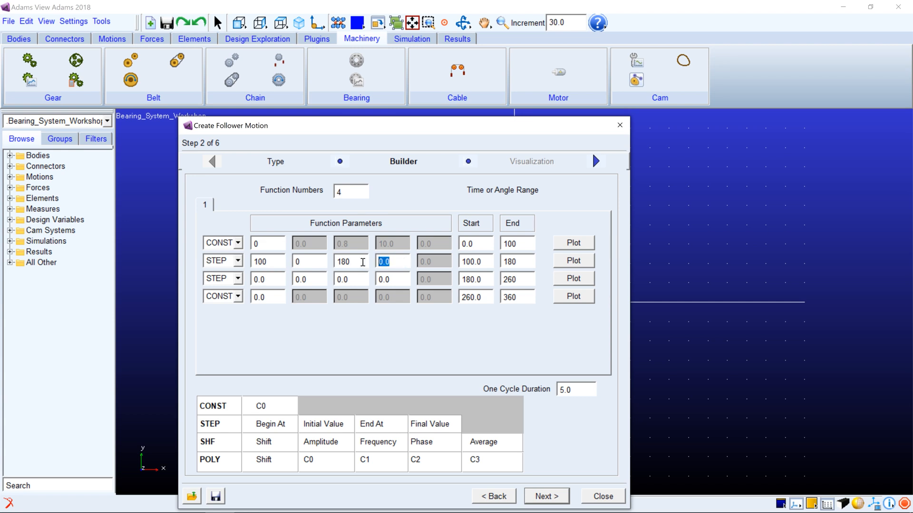
type("25")
Set the third function's STEP parameters to begin at 180 with value 25 and end at 260 with value 0
left_click_drag(270, 280, 245, 279)
type("180")
left_click_drag(318, 279, 287, 278)
type("25")
left_click_drag(360, 279, 306, 279)
type("260")
left_click_drag(399, 278, 370, 279)
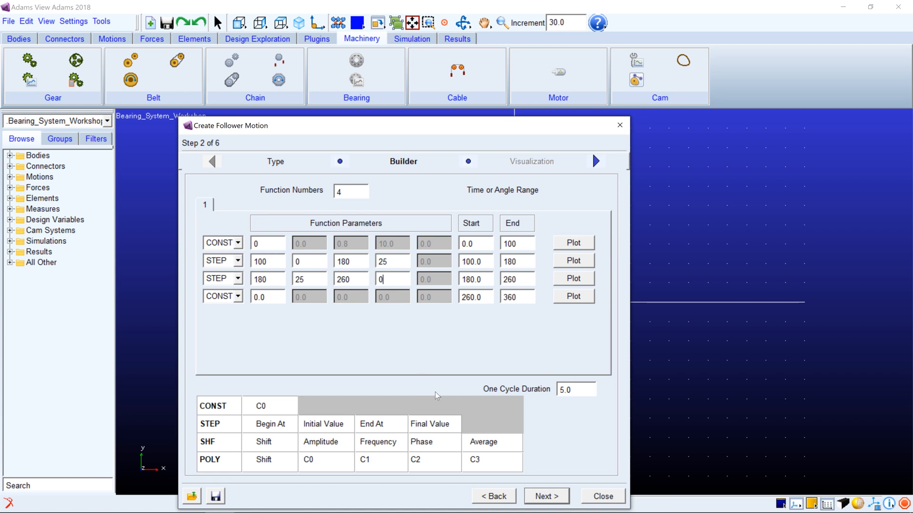
Change the one cycle duration and generate the follower displacement data
left_click(576, 389)
left_click_drag(576, 389, 548, 391)
type("0")
left_click(547, 496)
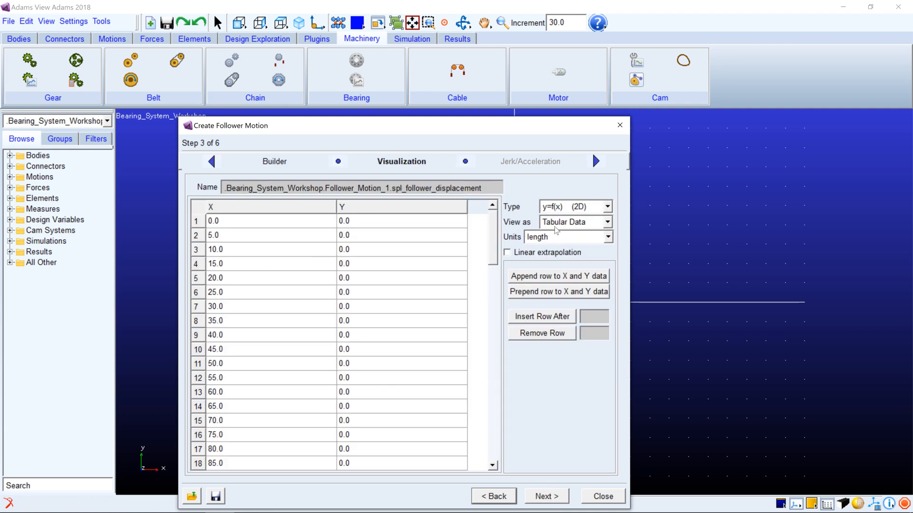
Show the follower displacement data as a plot and proceed to the jerk and acceleration data
left_click(579, 223)
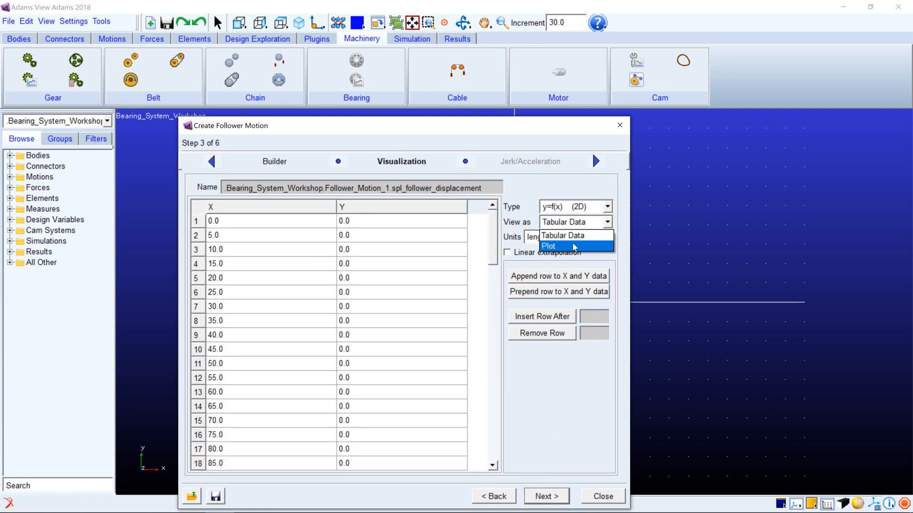
left_click(572, 242)
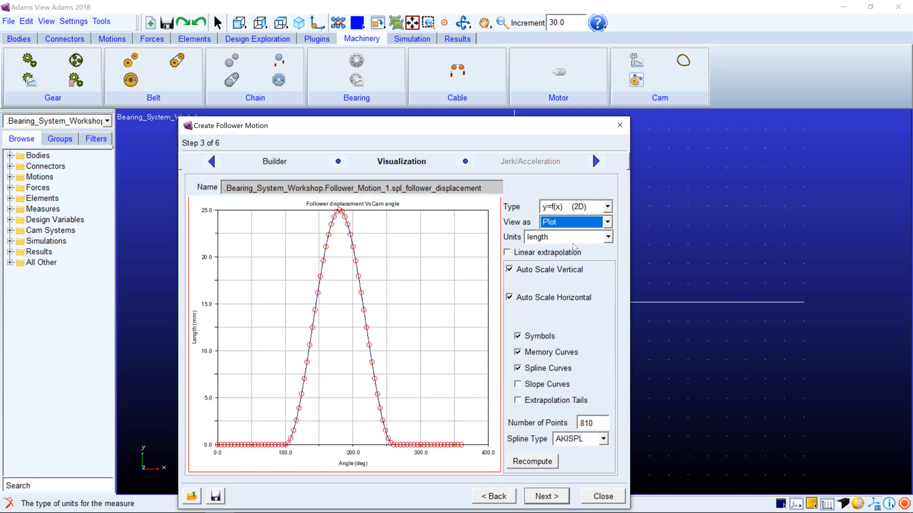
left_click(549, 502)
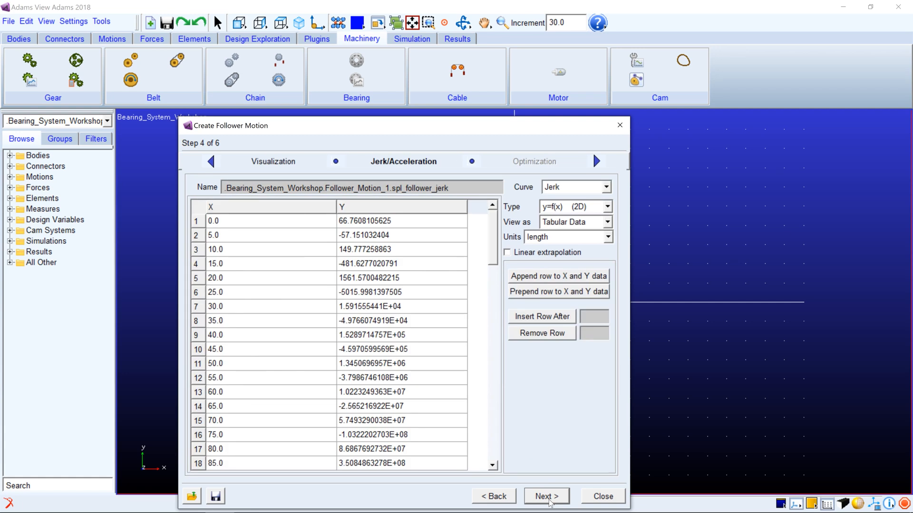
Display the follower's acceleration curve as a plot against cam angle
left_click(568, 188)
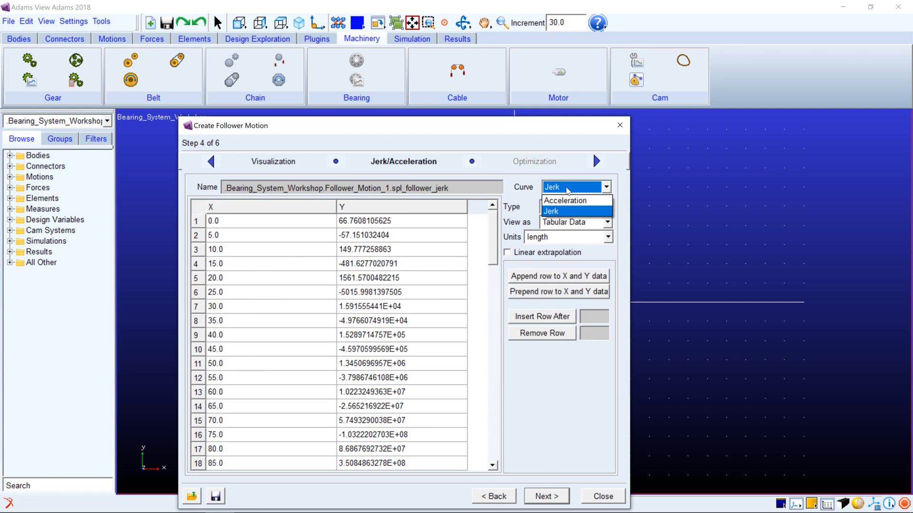
left_click(564, 199)
left_click(565, 222)
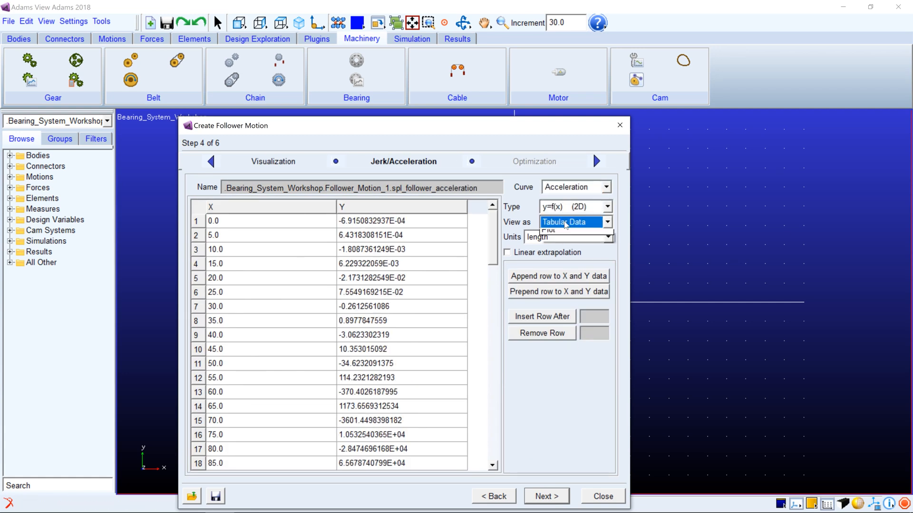
left_click(558, 246)
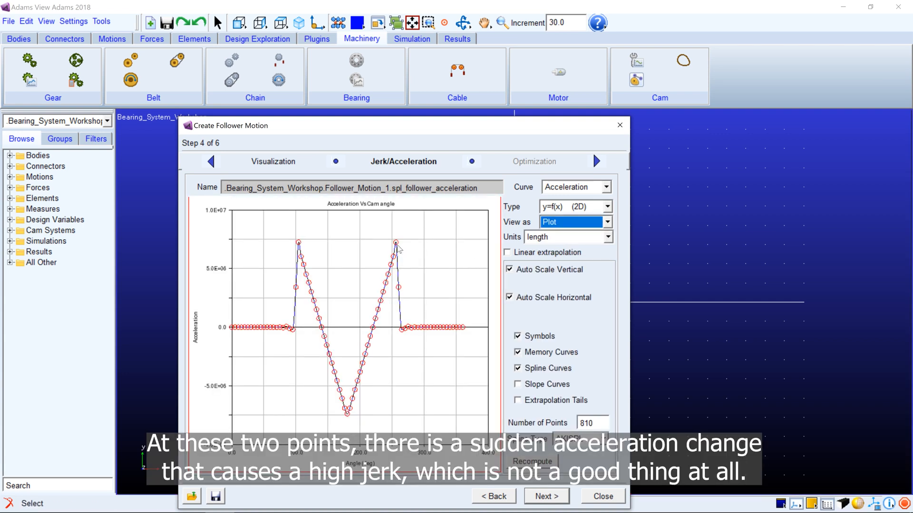
Display the follower's jerk curve as a plot and proceed to the optimization settings
left_click(565, 190)
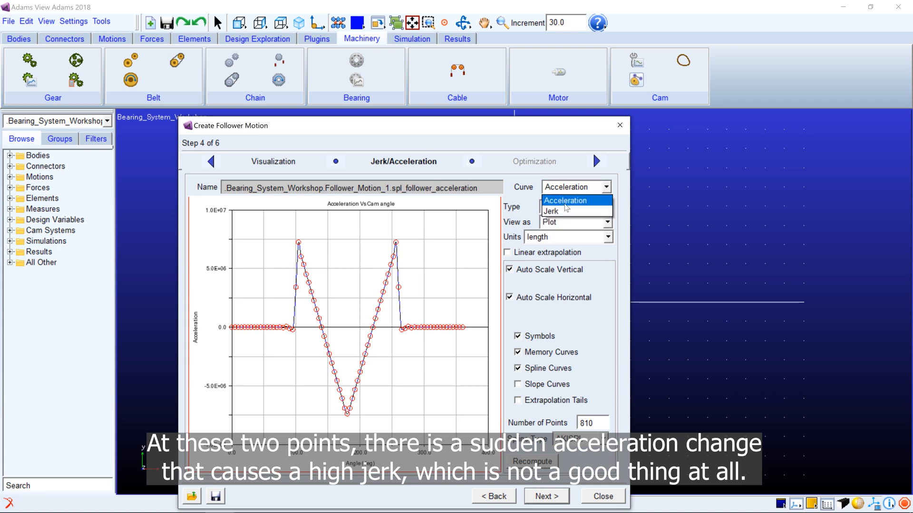
left_click(565, 211)
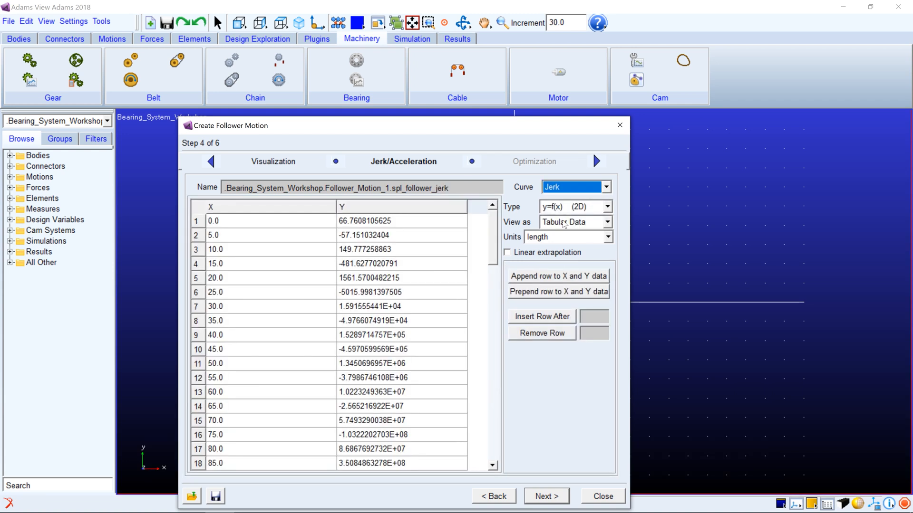
left_click(565, 222)
left_click(561, 243)
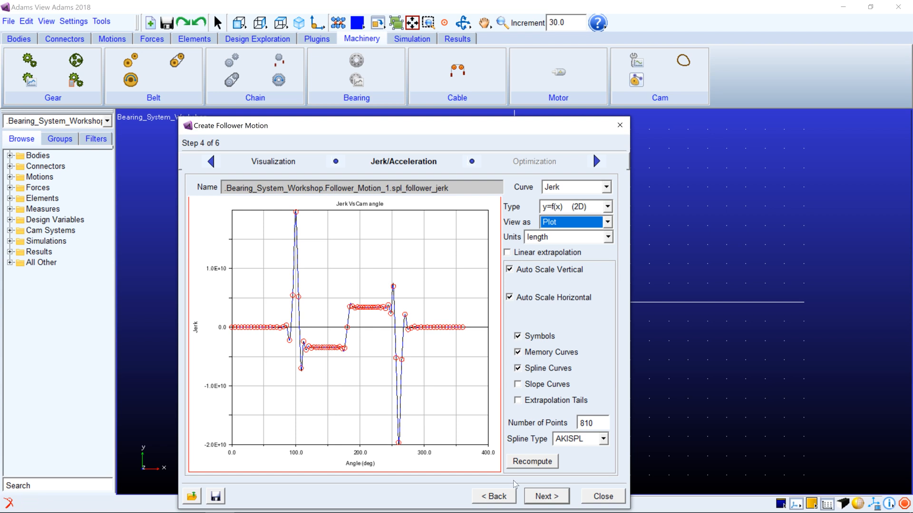
left_click(542, 497)
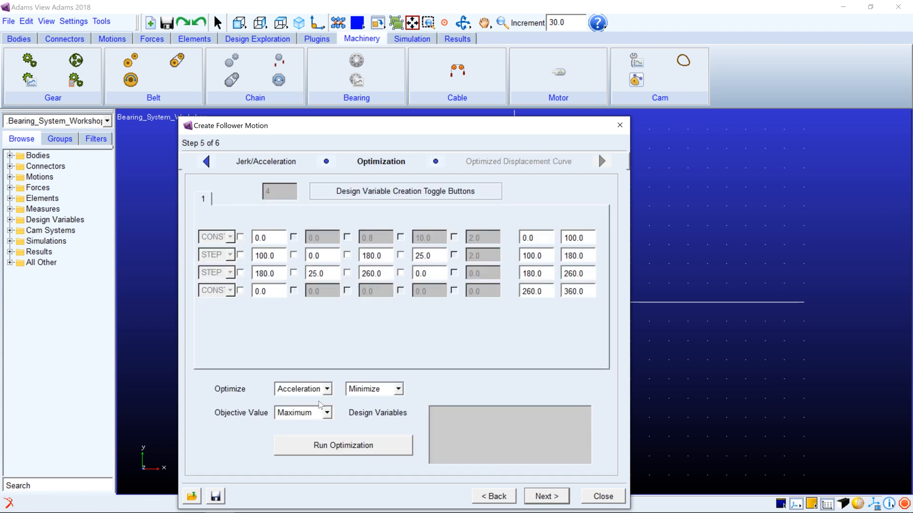
Set the follower motion optimization to minimize acceleration with Maximum as the objective value
left_click(310, 390)
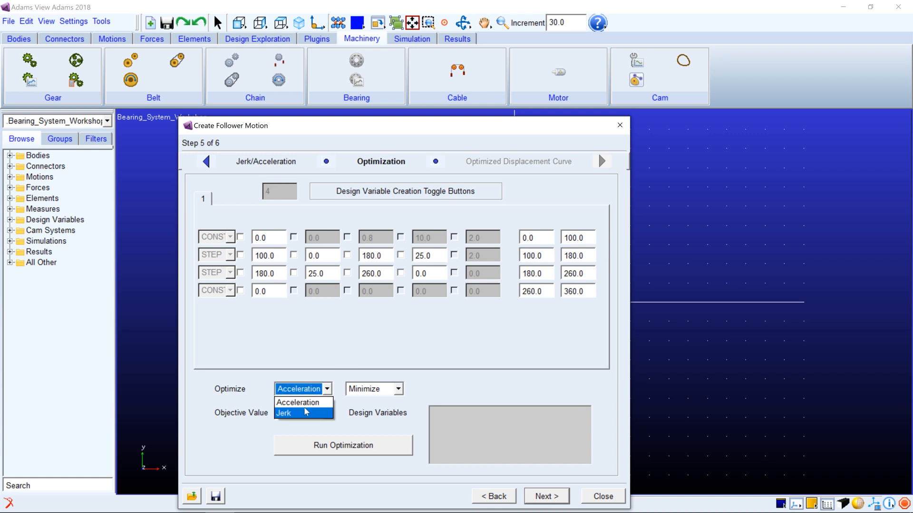
left_click(305, 404)
left_click(373, 390)
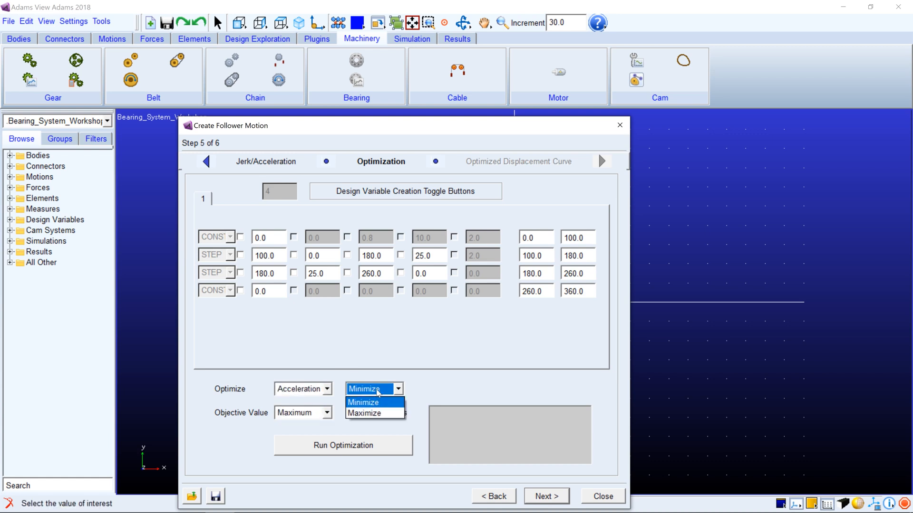
left_click(363, 402)
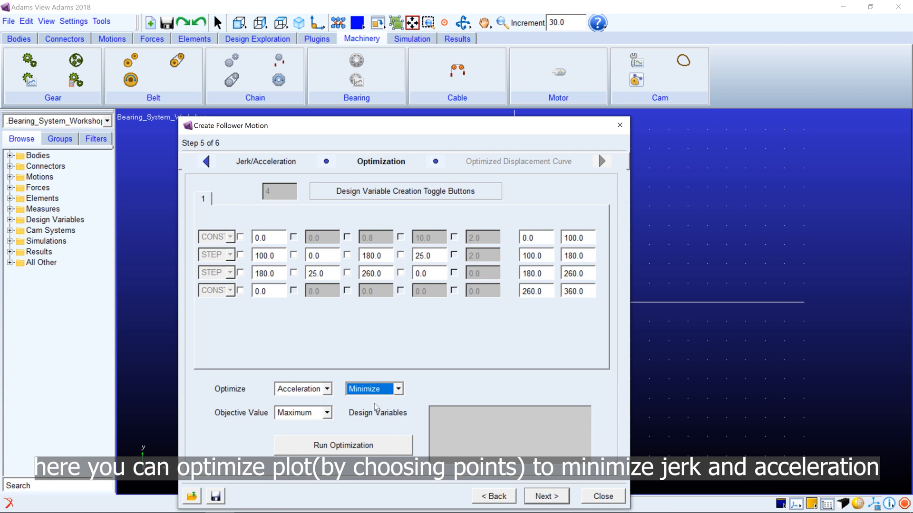
left_click(323, 413)
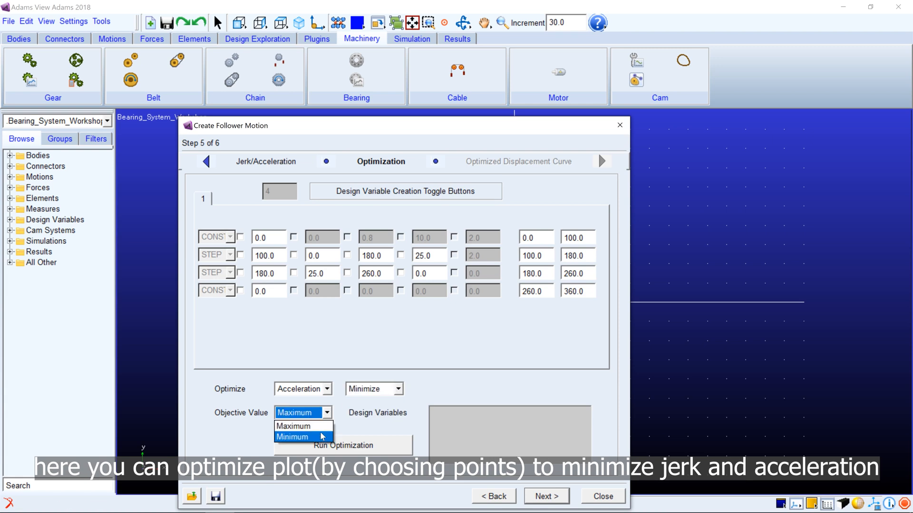
left_click(322, 427)
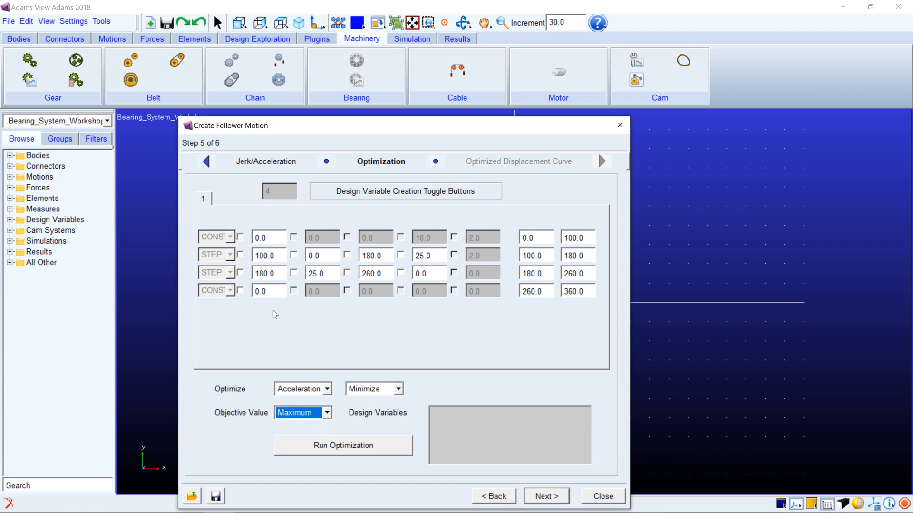
left_click(240, 255)
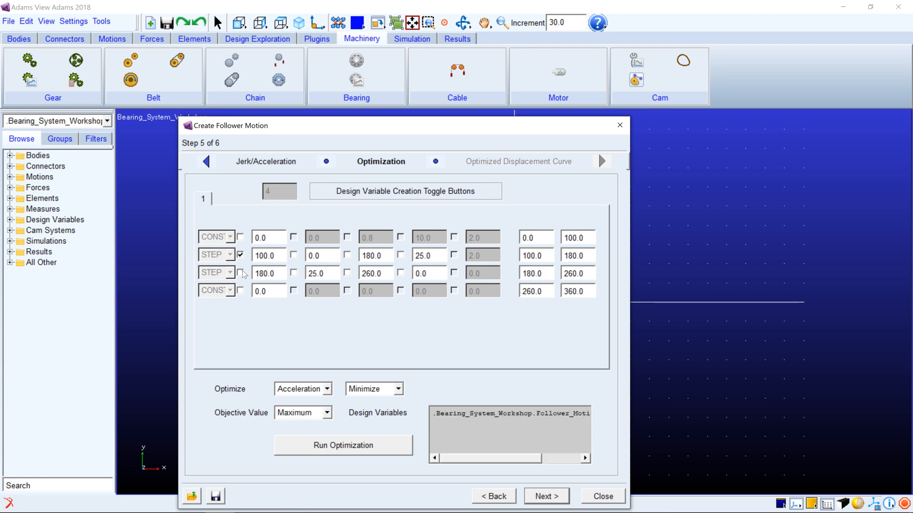
left_click(241, 273)
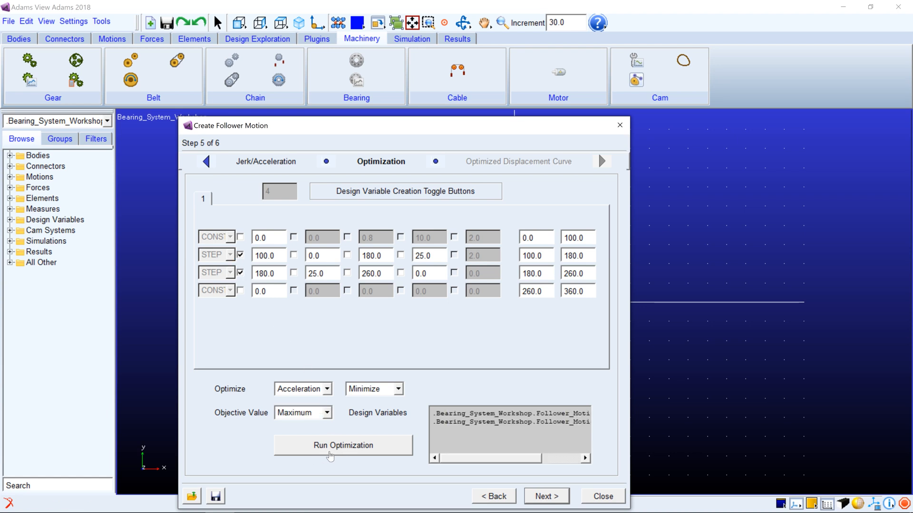
left_click(240, 273)
left_click(240, 255)
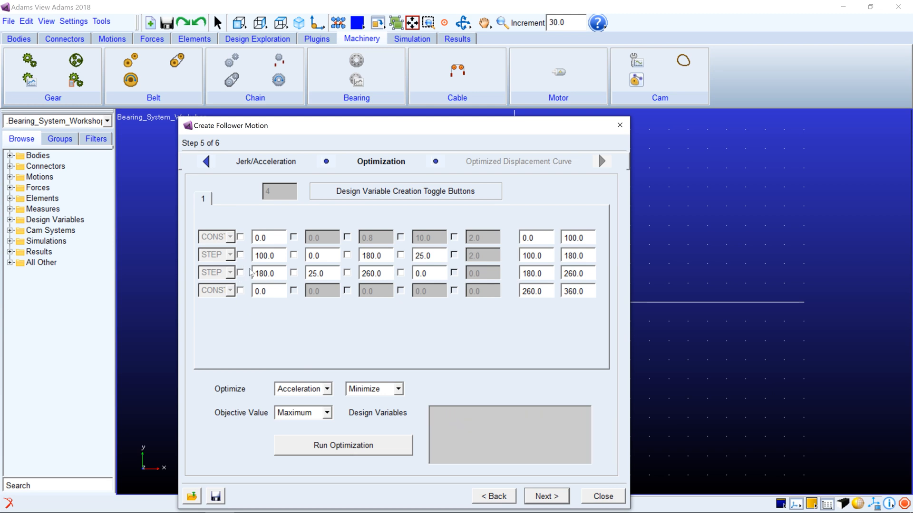
Finish the follower motion definition without running the optimization and assign Follower_Motion_1 to the cam profile
left_click(536, 495)
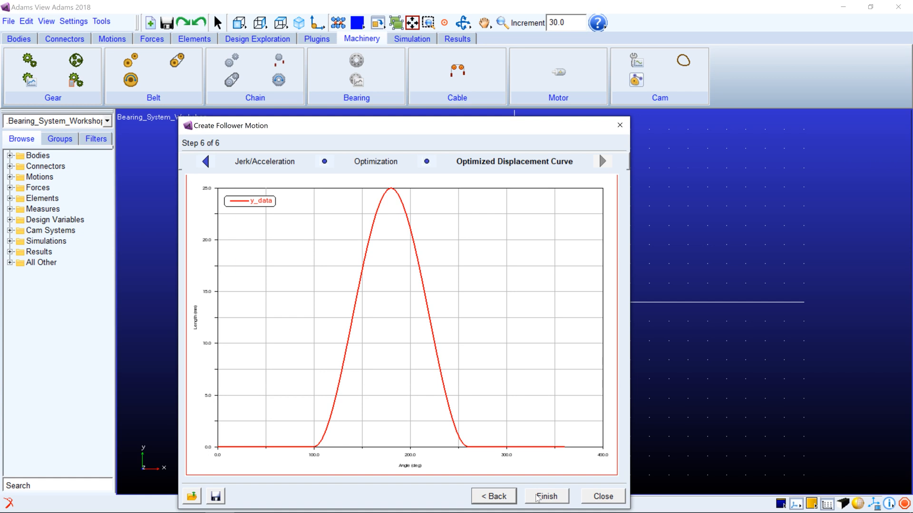
left_click(535, 496)
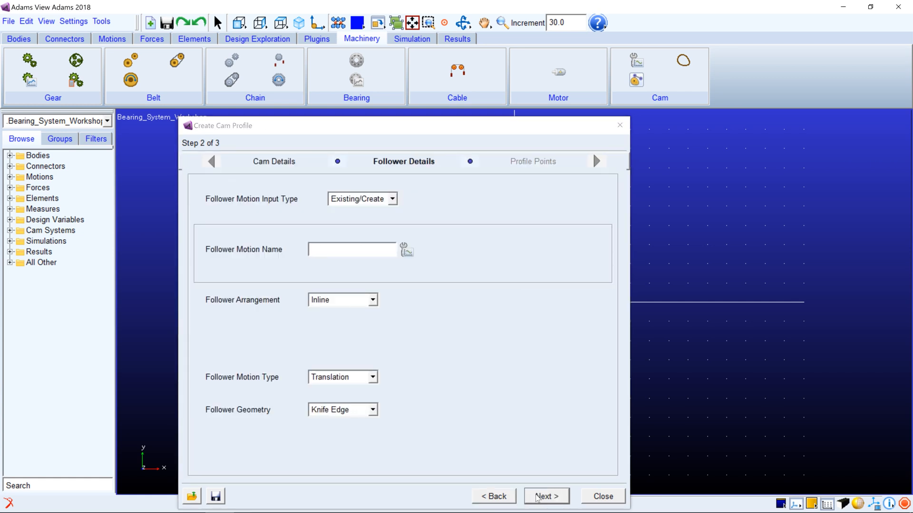
right_click(327, 251)
mouse_move(380, 259)
mouse_move(434, 286)
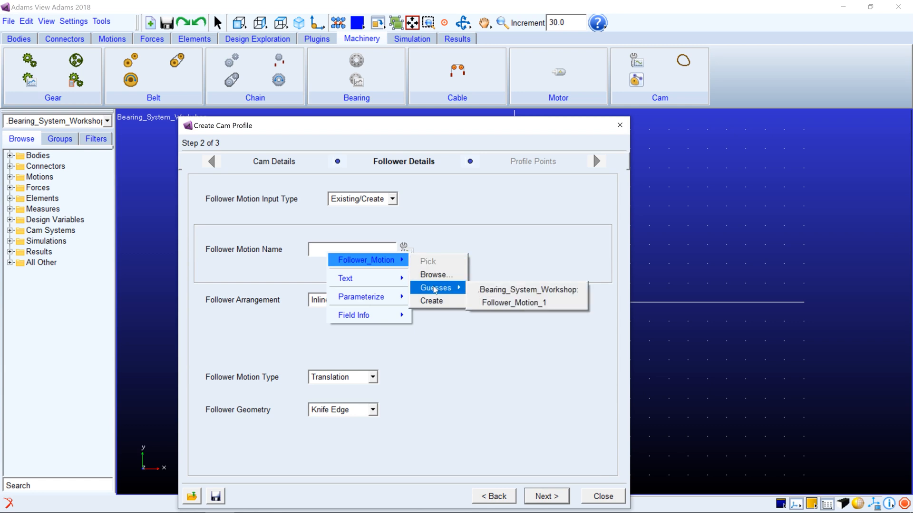
left_click(491, 303)
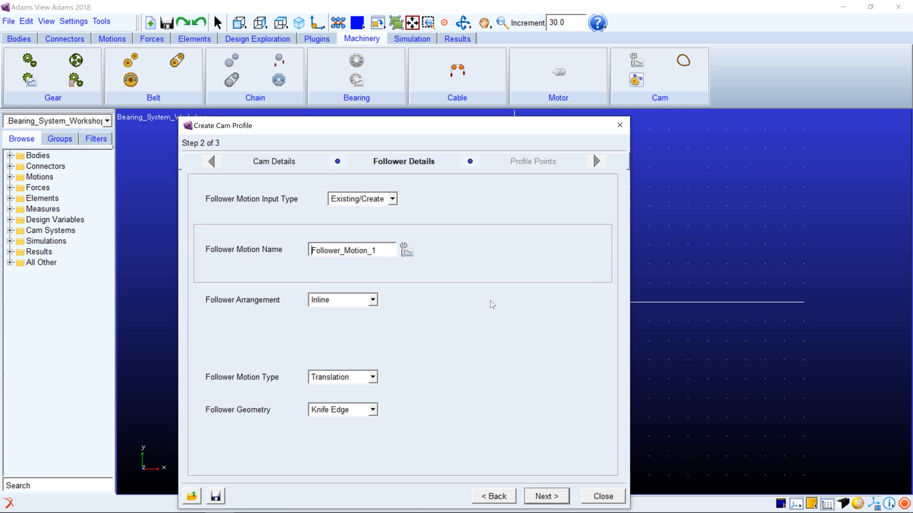
Set the cam profile's follower arrangement to Offset with an offset distance of 10
left_click(342, 300)
left_click(336, 325)
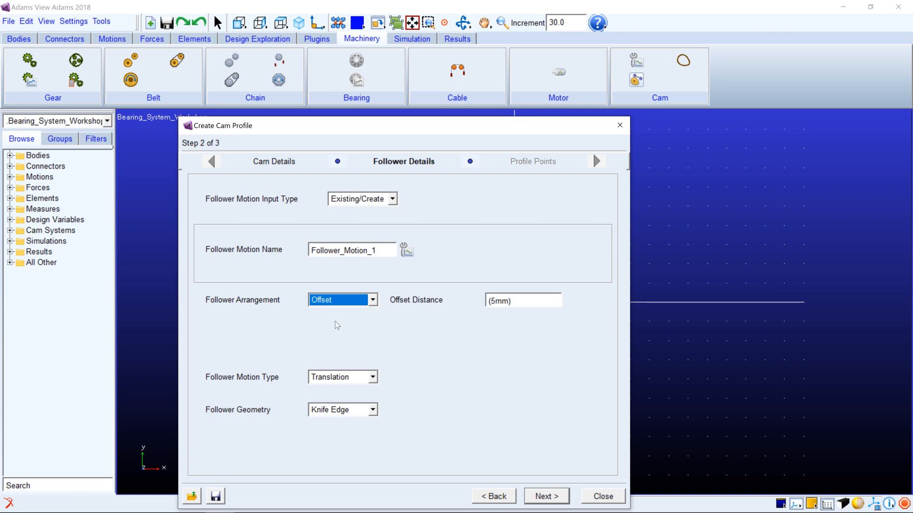
key("Tab")
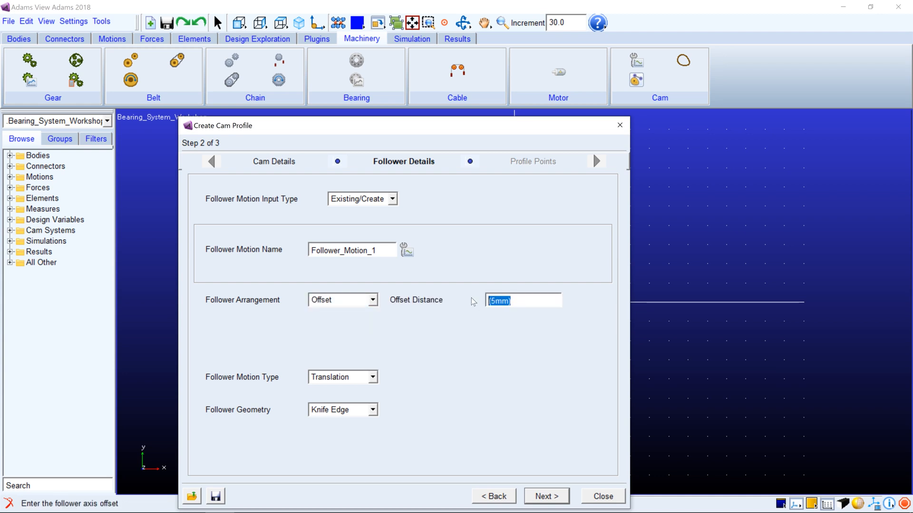
type("10")
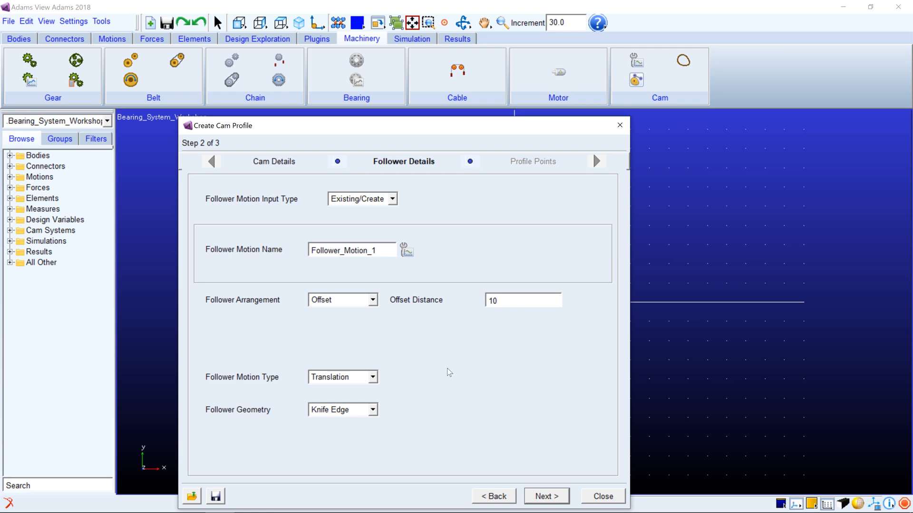
Use Circular End follower geometry with a radius of 7.5, generate the profile points and finish the cam profile
left_click(326, 413)
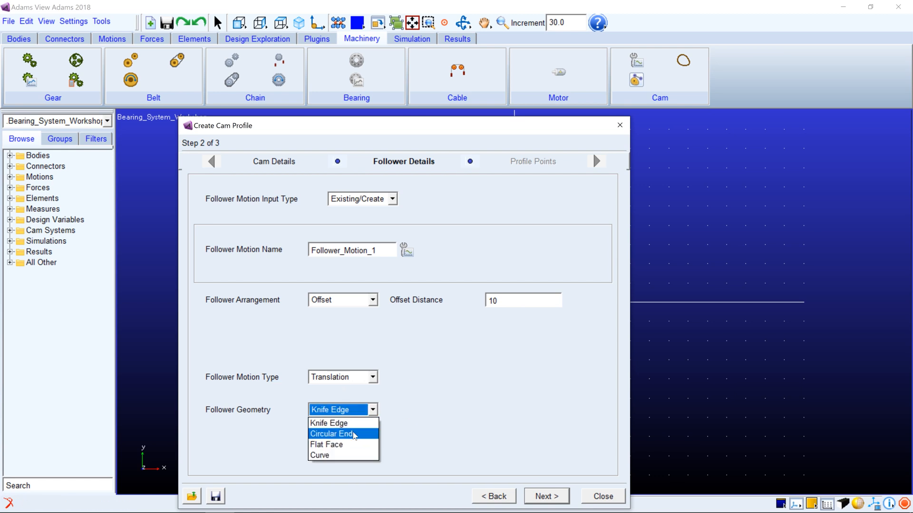
left_click(354, 434)
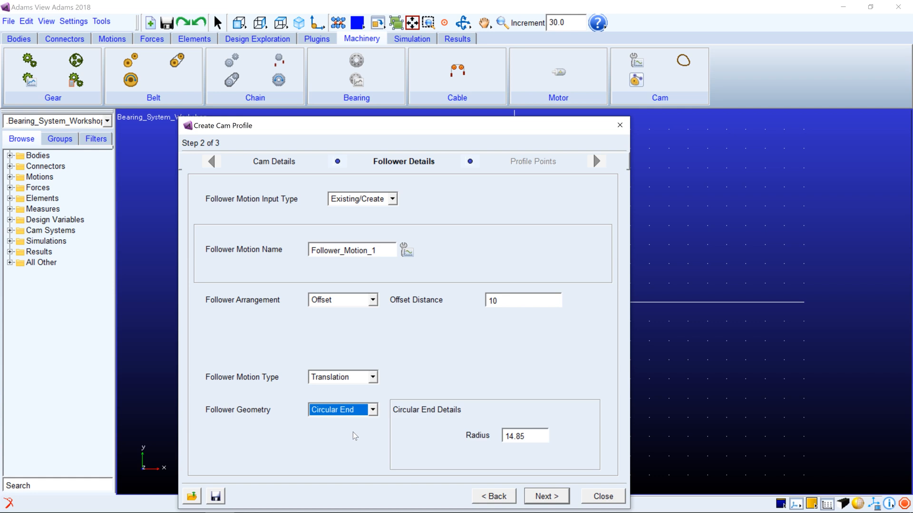
left_click(533, 432)
type("7.5")
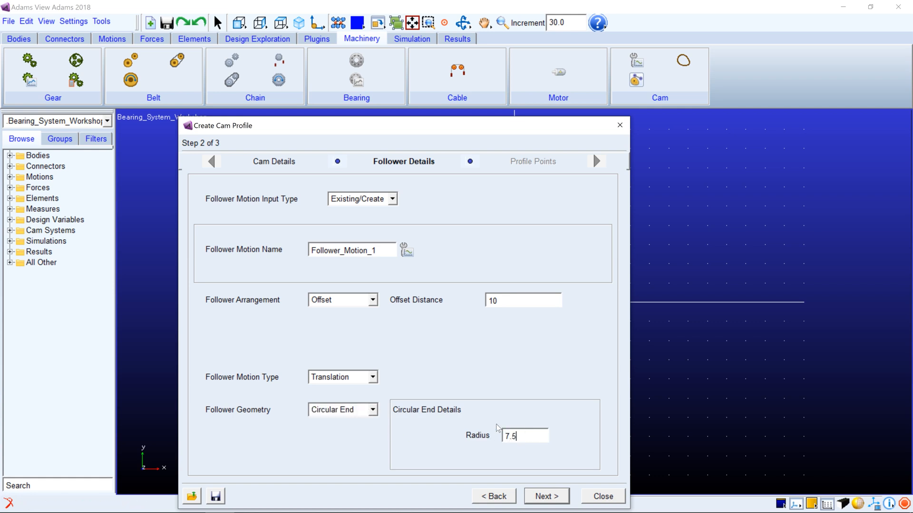
left_click(535, 494)
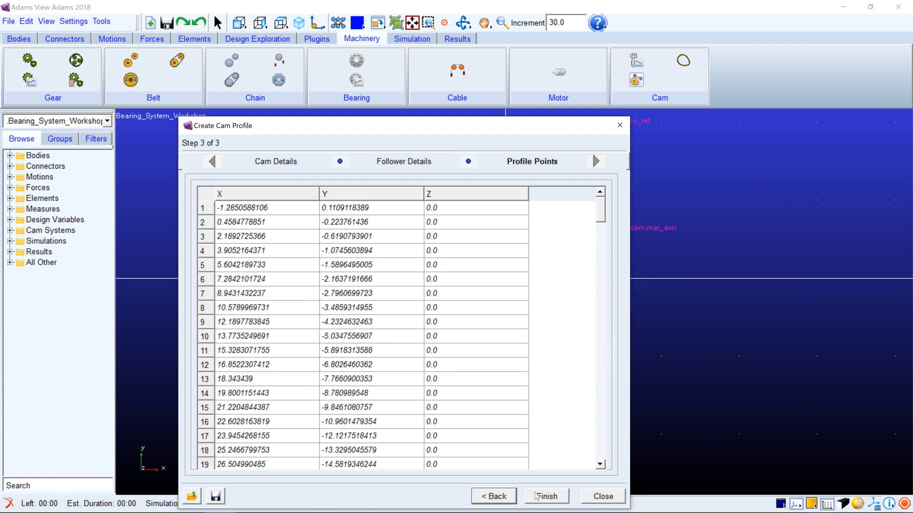
left_click(545, 497)
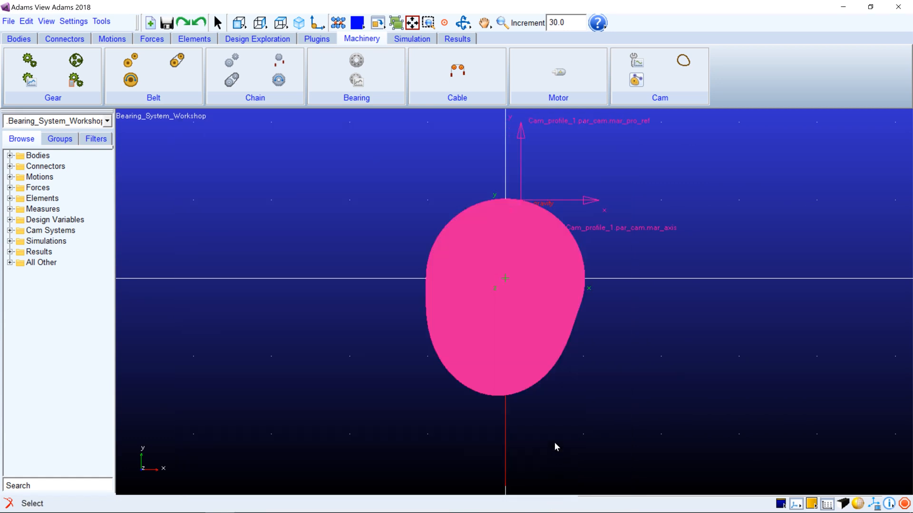
key("r")
mouse_move(617, 366)
left_mouse_down()
mouse_move(267, 365)
mouse_move(389, 366)
left_mouse_up()
key("ctrl+f")
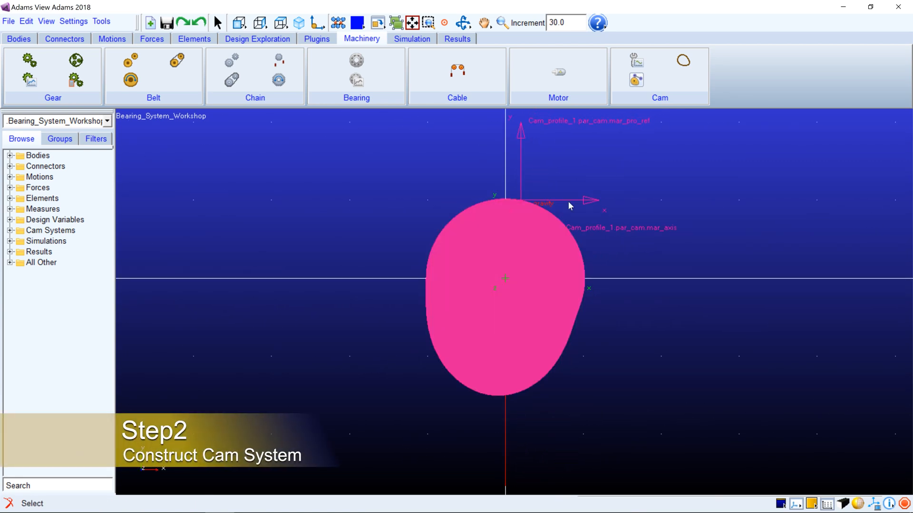
Start a new cam system using the Existing/Create cam profile input type and proceed to its methods
left_click(633, 82)
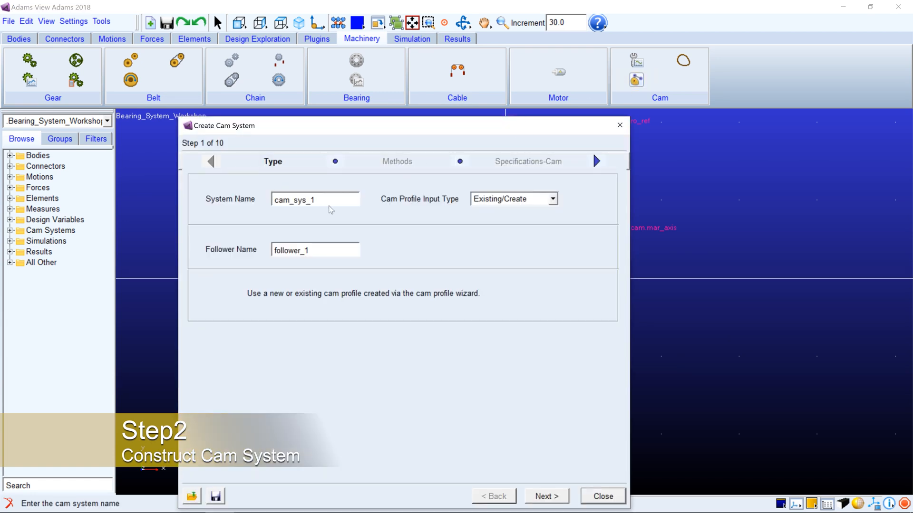
left_click(528, 202)
left_click(528, 210)
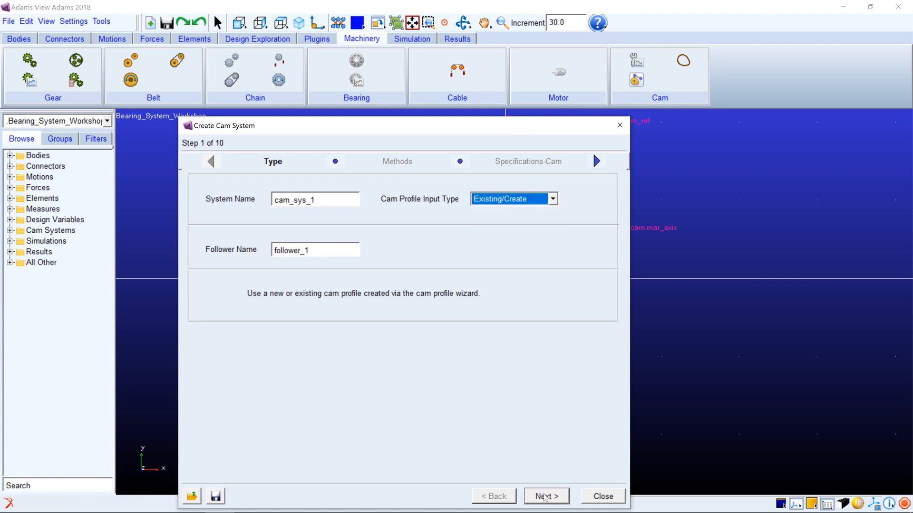
left_click(546, 497)
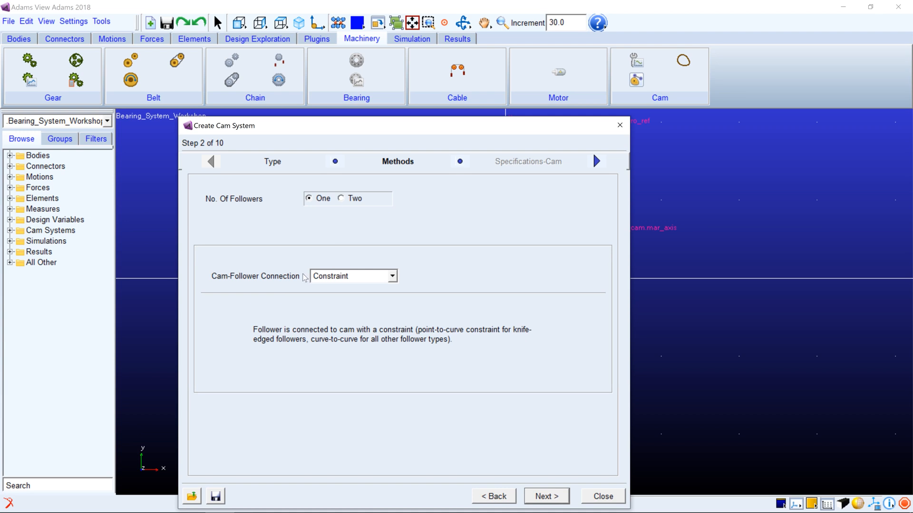
Set the cam-follower connection to Contact for one follower and proceed to the cam specifications
left_click(383, 277)
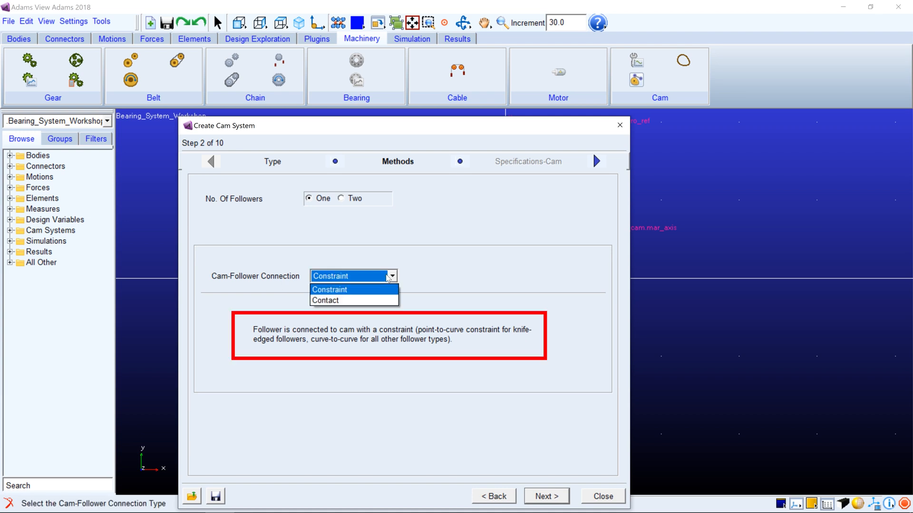
left_click(355, 301)
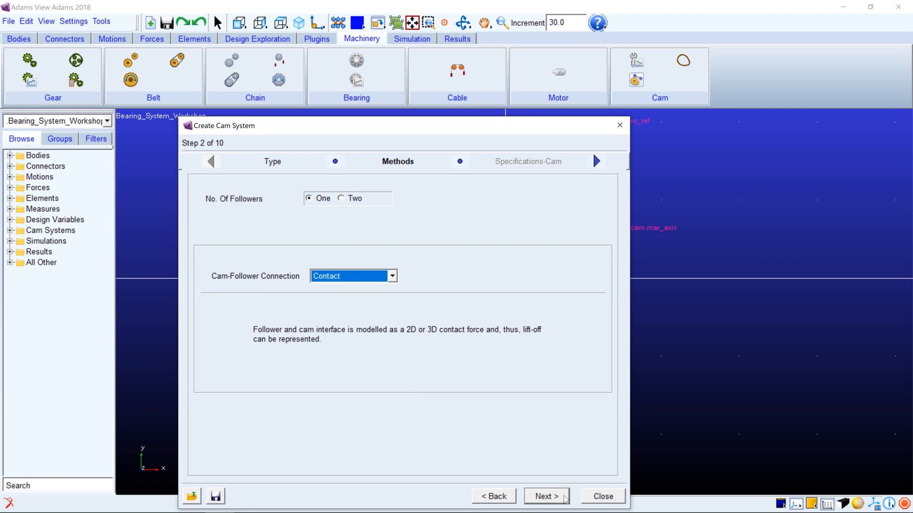
left_click(565, 498)
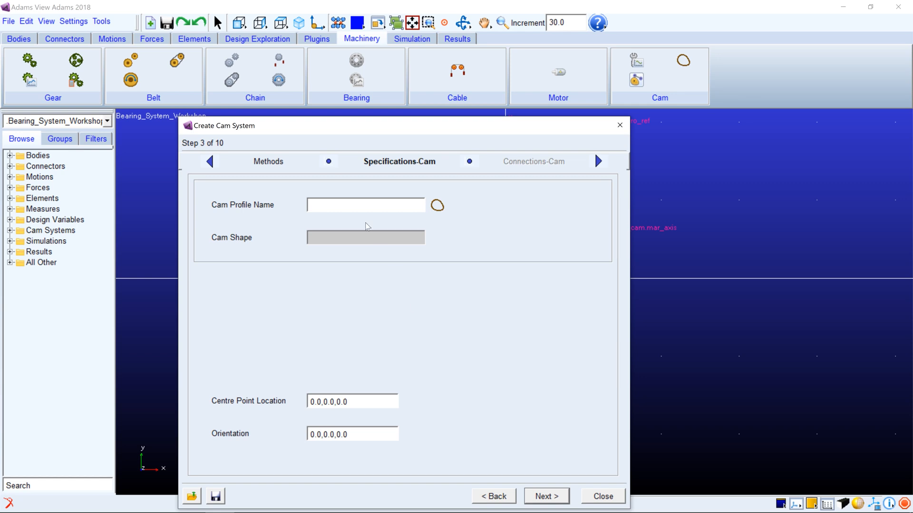
Assign Cam_profile_1 as the cam system's profile and proceed to the cam connections
right_click(355, 208)
mouse_move(386, 217)
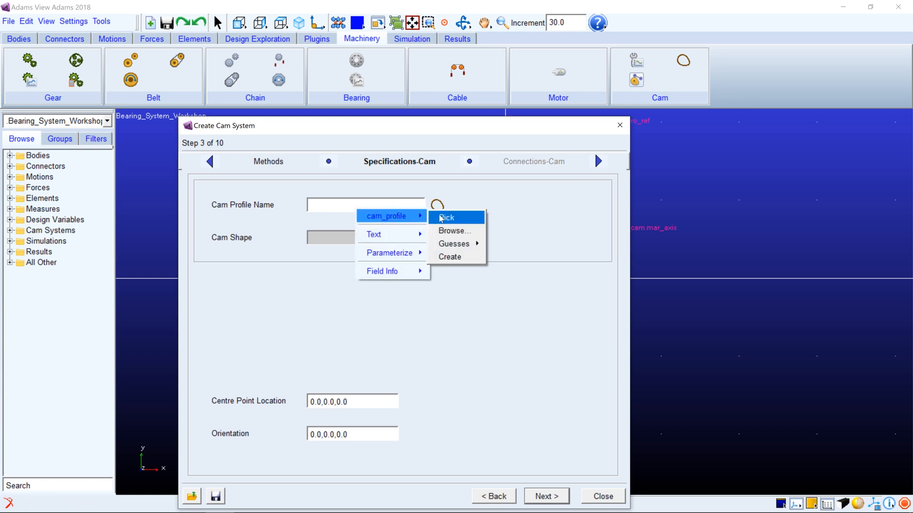
mouse_move(468, 247)
left_click(524, 259)
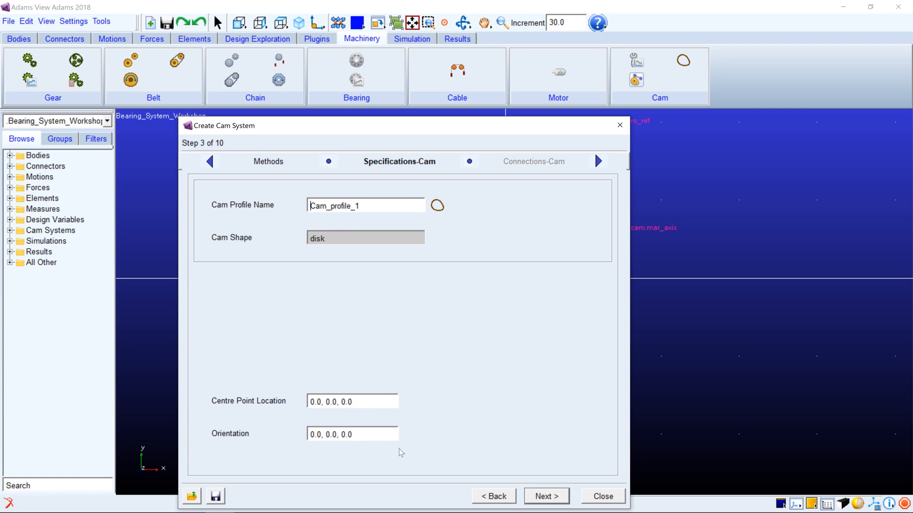
left_click(545, 498)
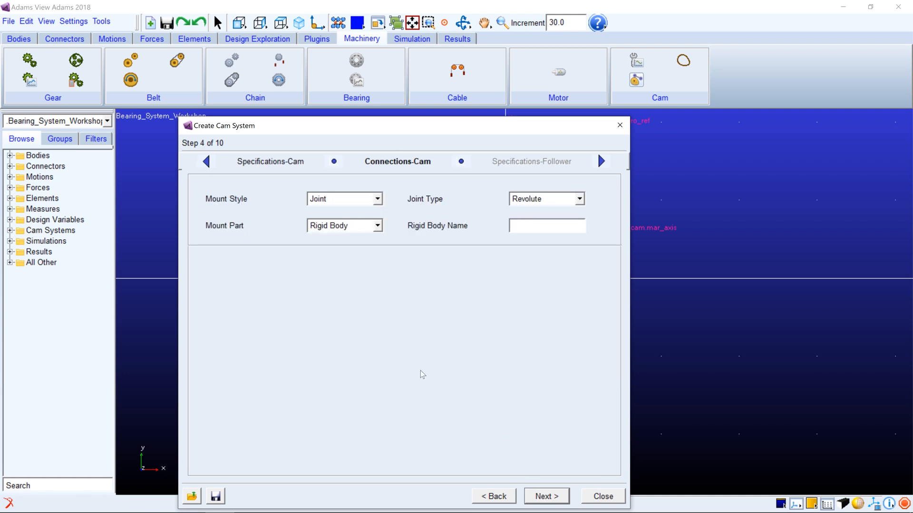
Set the cam's mount style to None and proceed to the follower specifications
left_click(348, 202)
left_click(331, 234)
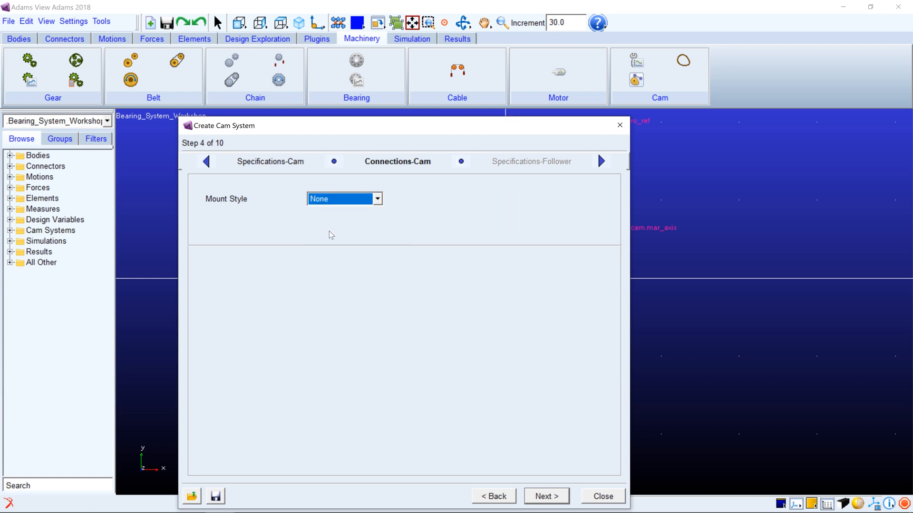
left_click(557, 495)
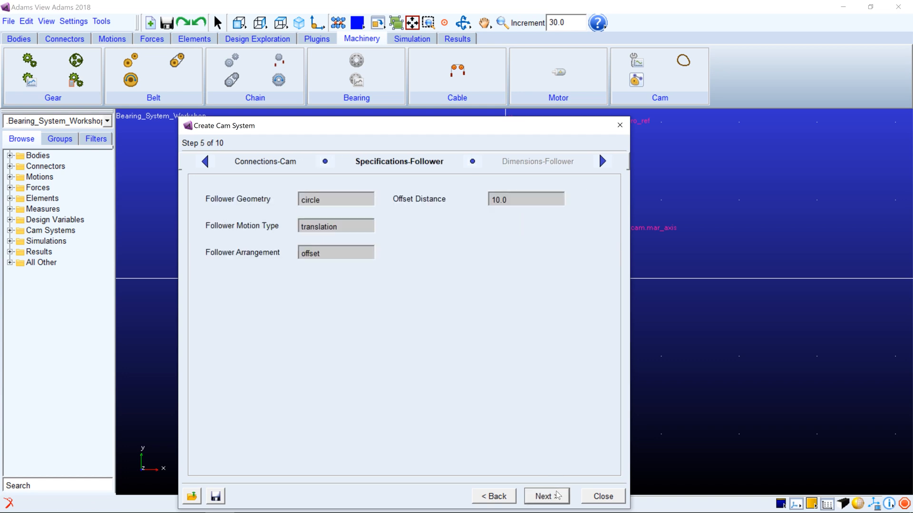
Accept the follower specifications, set the follower's arm length to 100 and arm radius to 5, and proceed to its connections
left_click(557, 496)
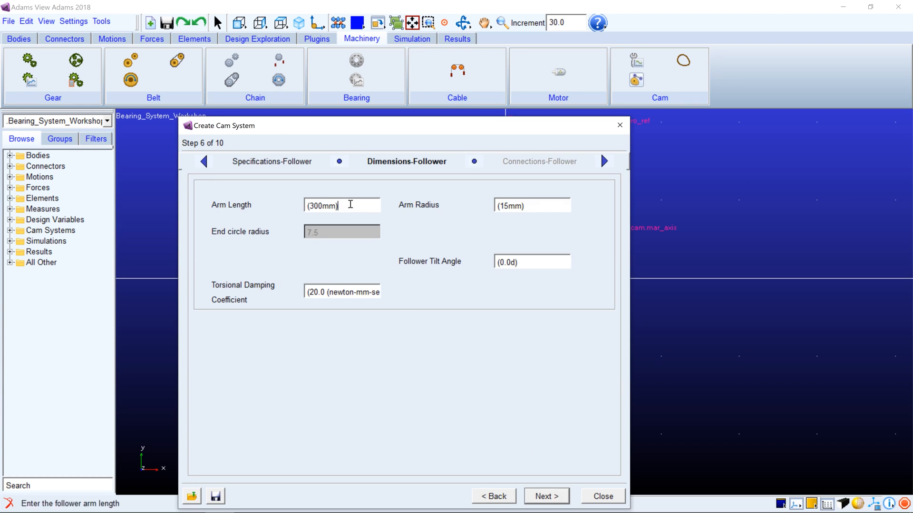
left_click_drag(350, 204, 281, 203)
type("100")
left_click_drag(527, 205, 490, 205)
type("5")
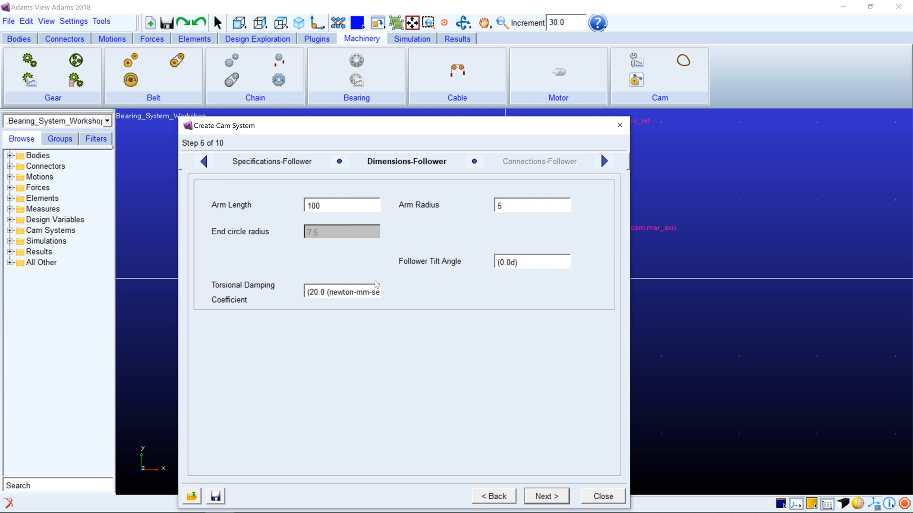
left_click(548, 496)
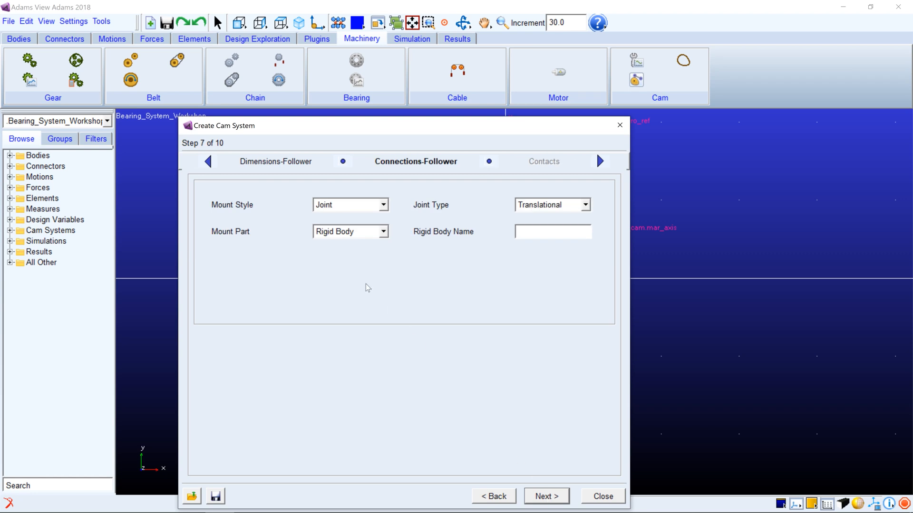
Mount the follower to ground with a translational joint and proceed to the contact settings
left_click(538, 205)
left_click(538, 210)
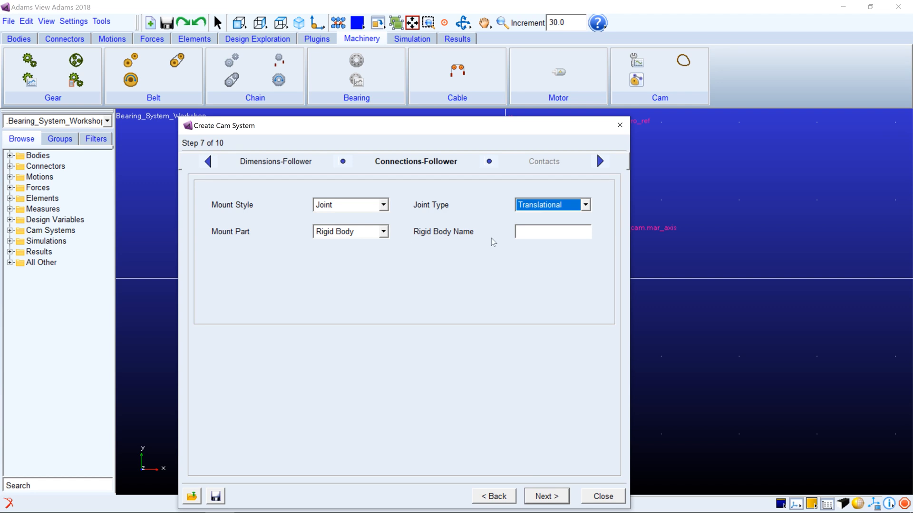
right_click(538, 235)
mouse_move(570, 243)
mouse_move(637, 270)
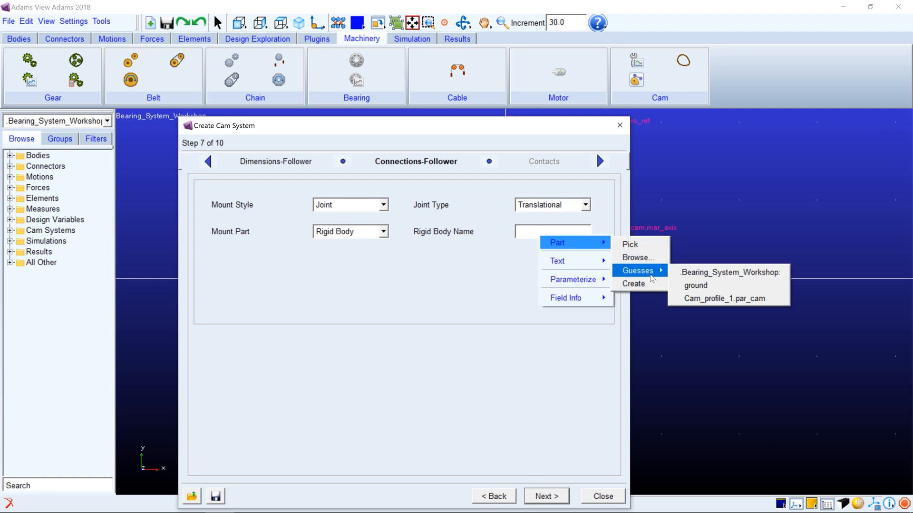
left_click(692, 283)
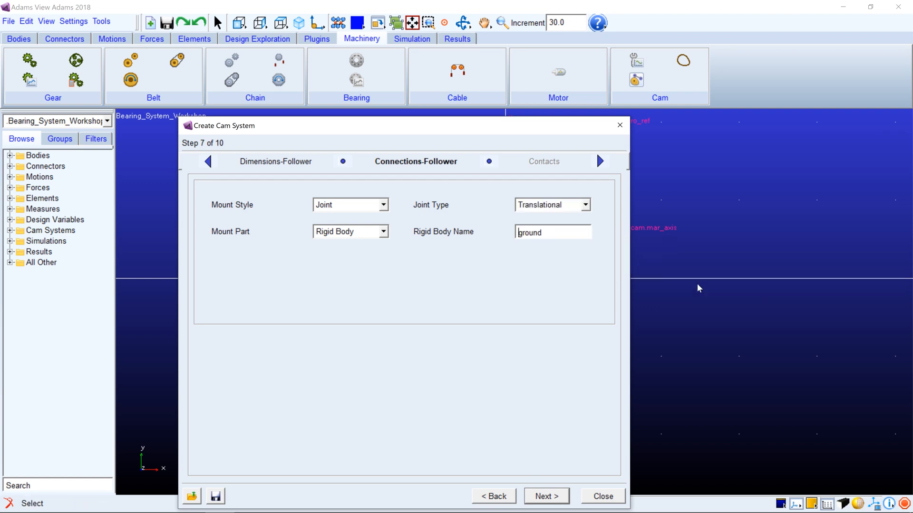
left_click(557, 497)
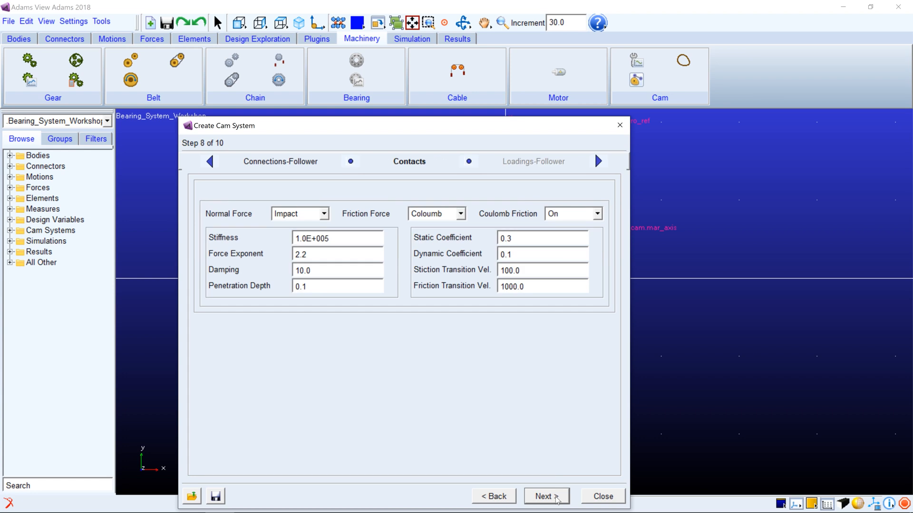
Accept the default contact, spring loading and material property settings and finish creating the cam system
left_click(556, 497)
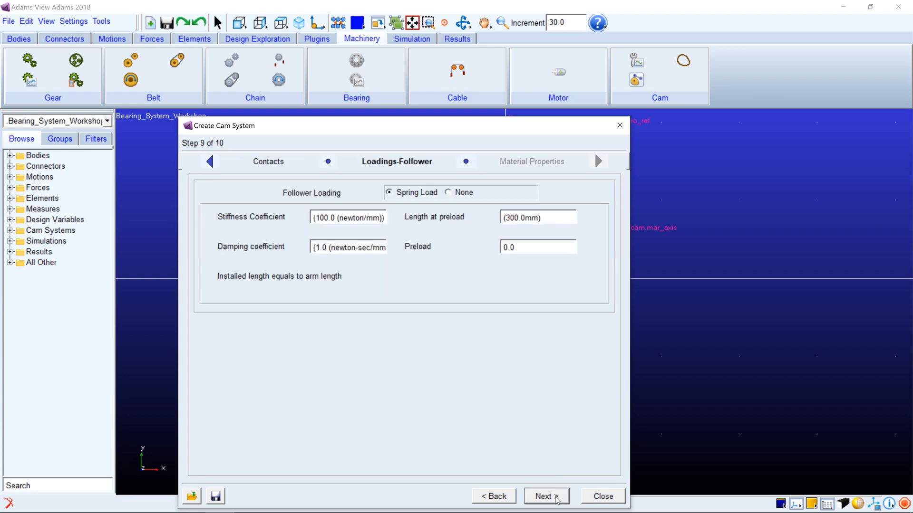
left_click(556, 497)
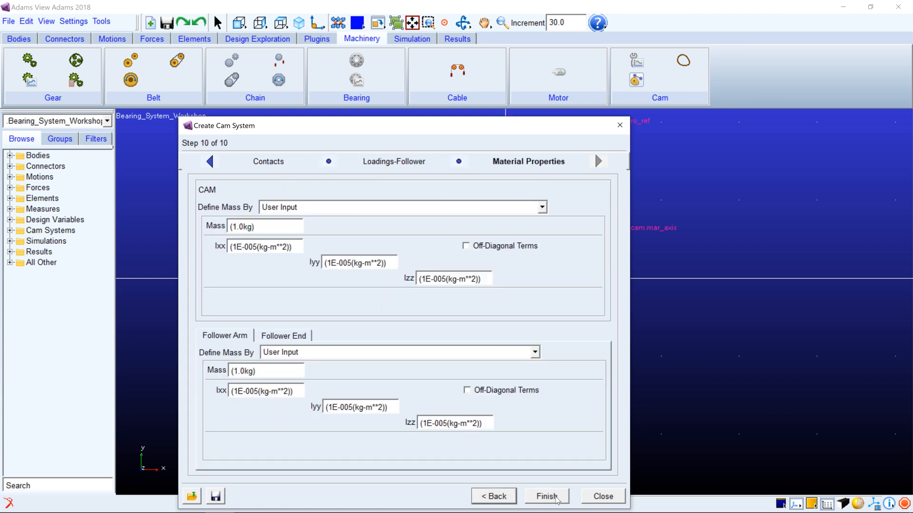
left_click(556, 497)
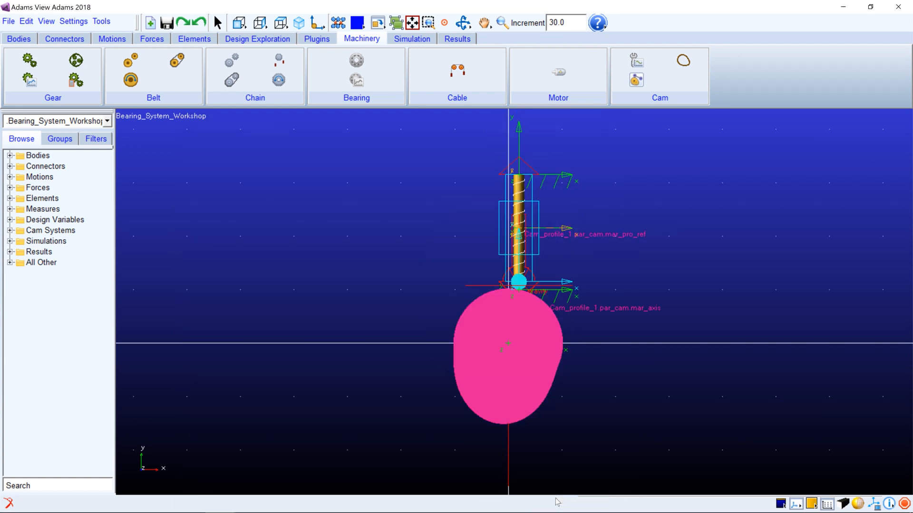
key("r")
left_click_drag(575, 387, 498, 403)
key("shift+f")
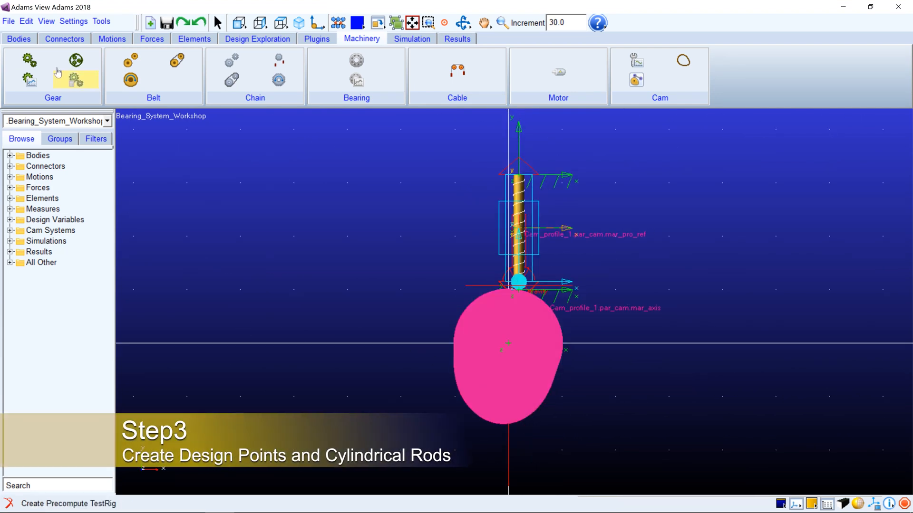
Create a design point on ground at the cam's centre of rotation
left_click(19, 38)
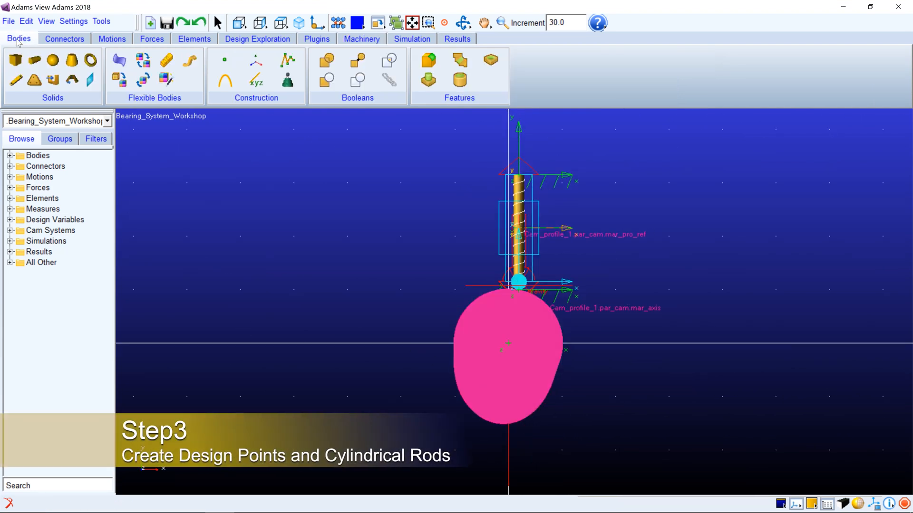
left_click(224, 69)
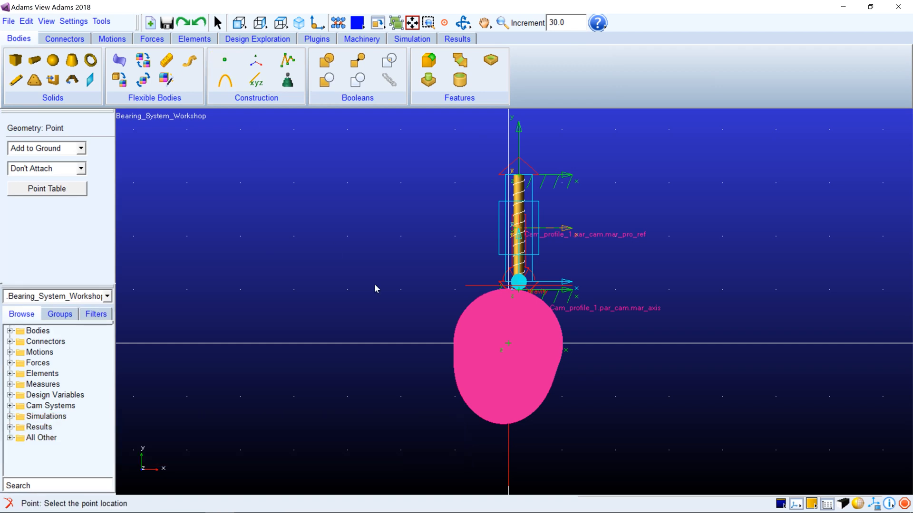
left_click(510, 342)
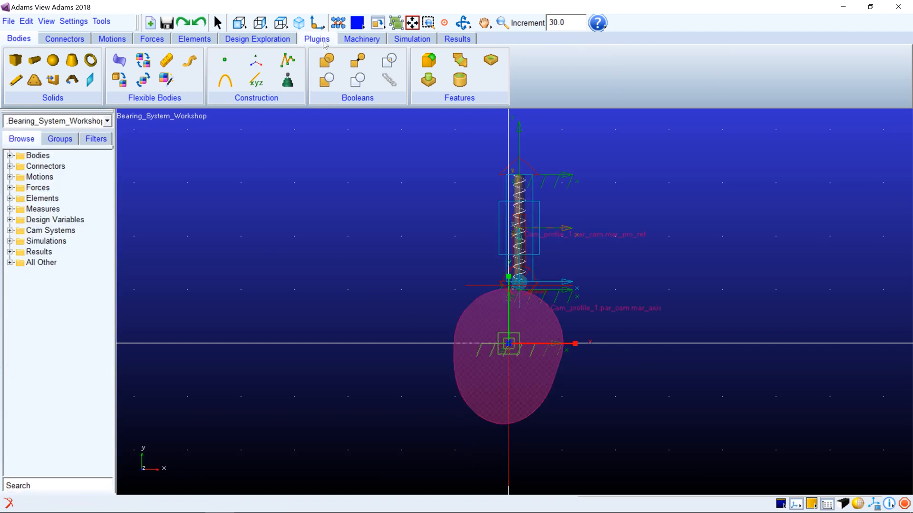
Copy the cam-centre design point, ground.POINT_13, by a 10.0 cm vector along the Z axis of the cam's reference marker
right_click(377, 23)
left_click(385, 59)
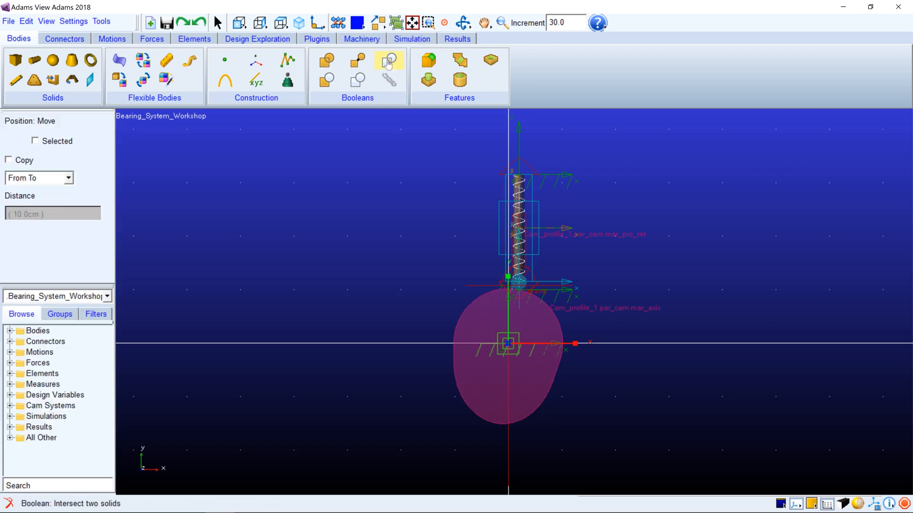
left_click(32, 161)
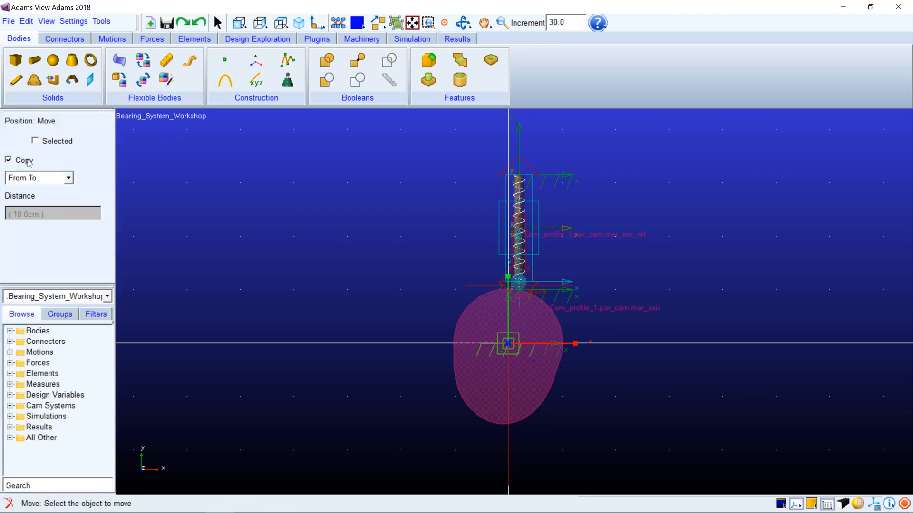
left_click(33, 179)
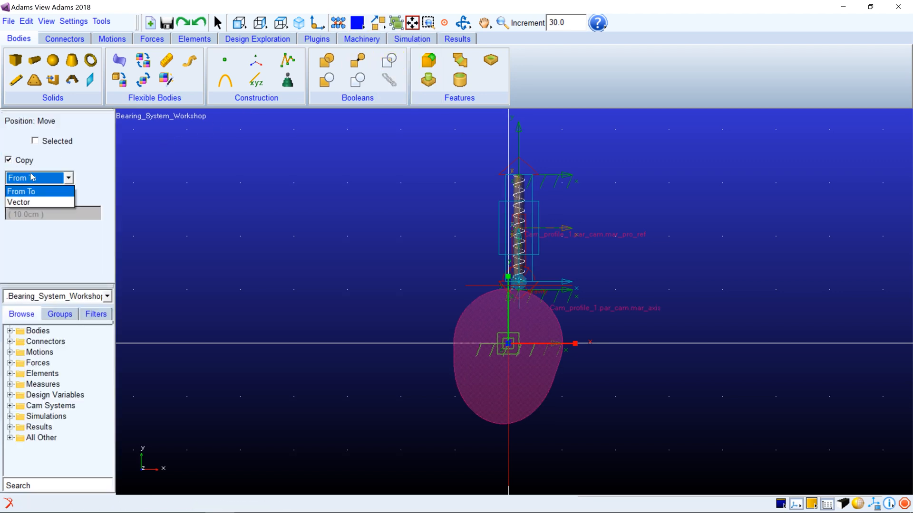
left_click(22, 202)
key("r")
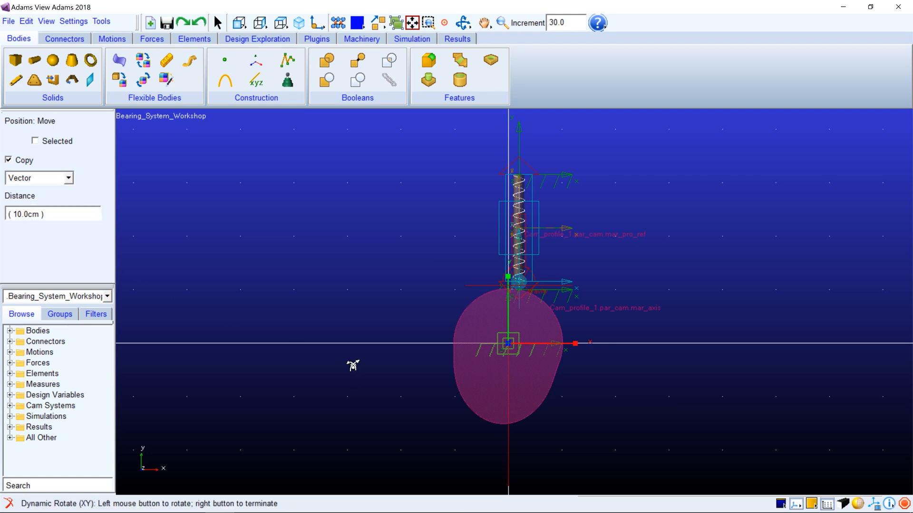
key("shift+r")
right_click(438, 375)
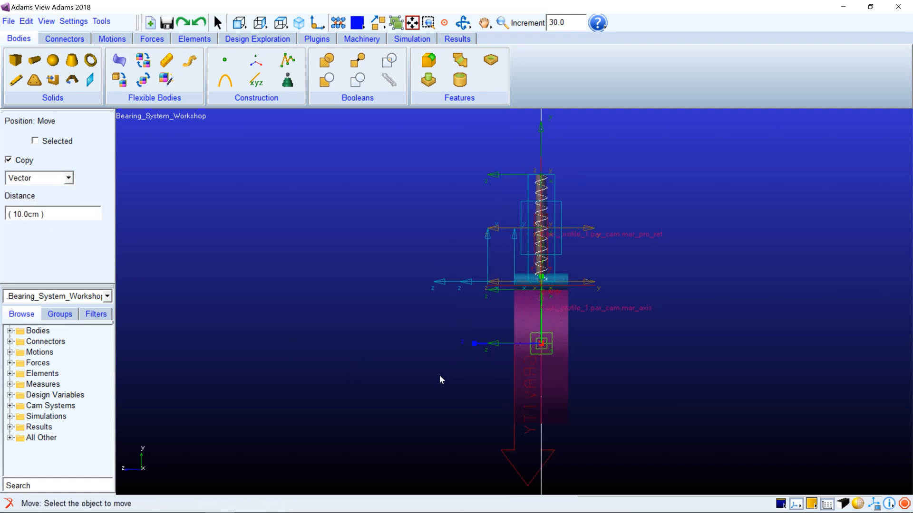
right_click(542, 343)
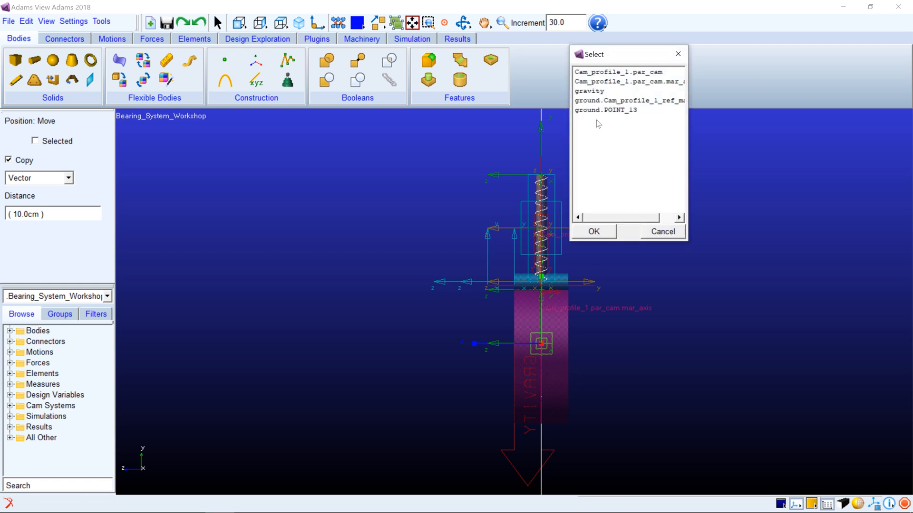
left_click(597, 110)
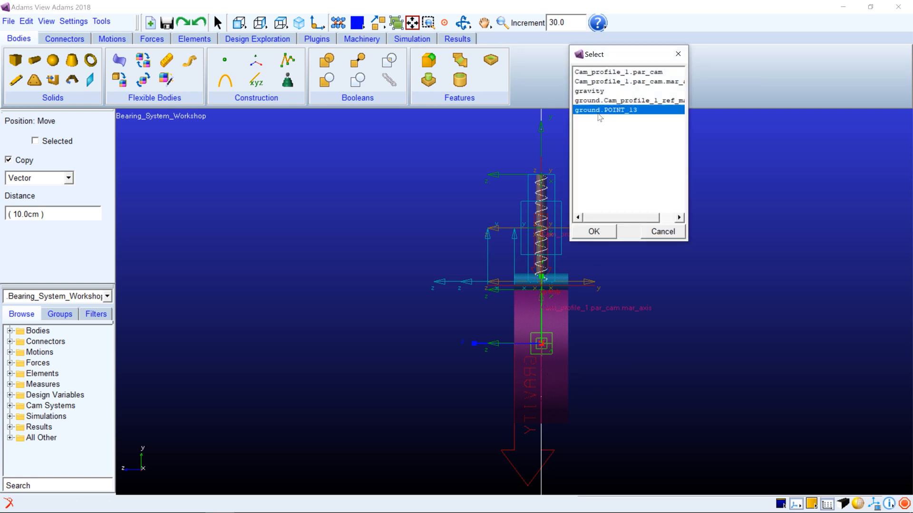
left_click(594, 231)
left_click(495, 346)
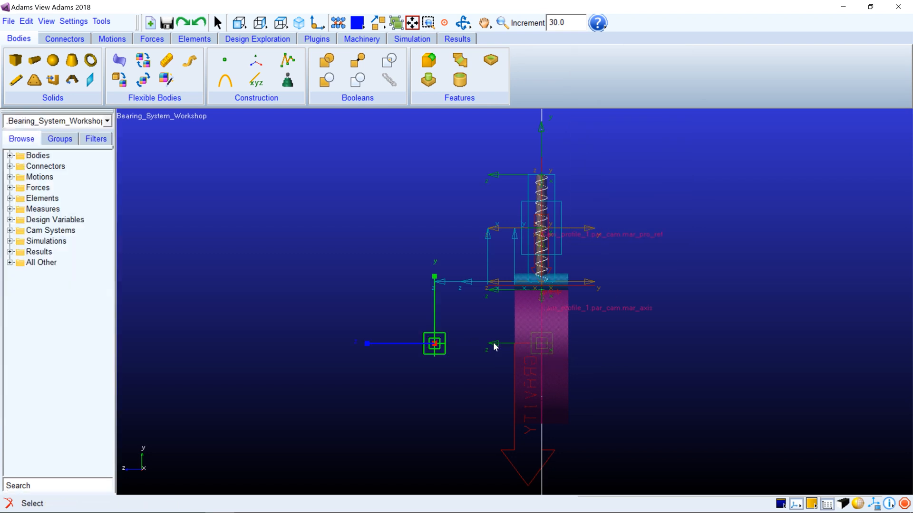
Copy ground.POINT_13 by a vector distance of -10.0 cm along the Z axis of the cam's reference marker
left_click(377, 23)
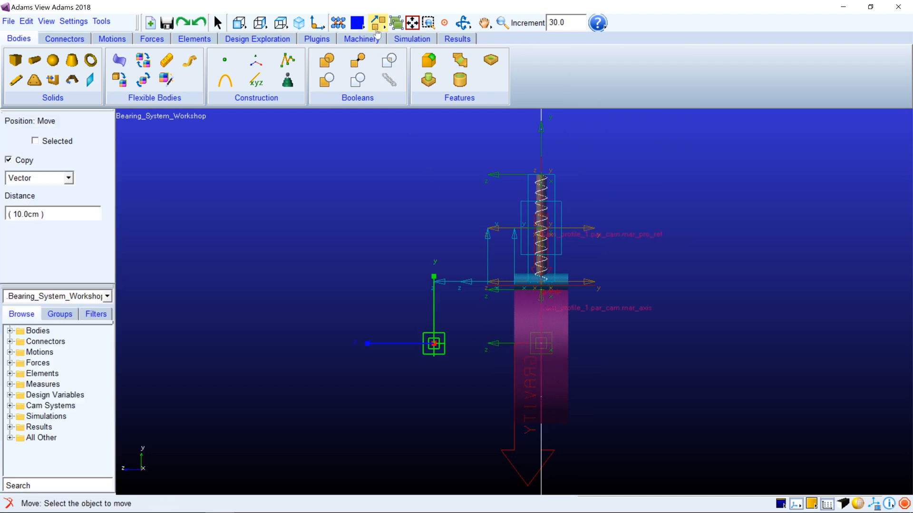
left_click(9, 212)
type("-")
key("Return")
right_click(540, 335)
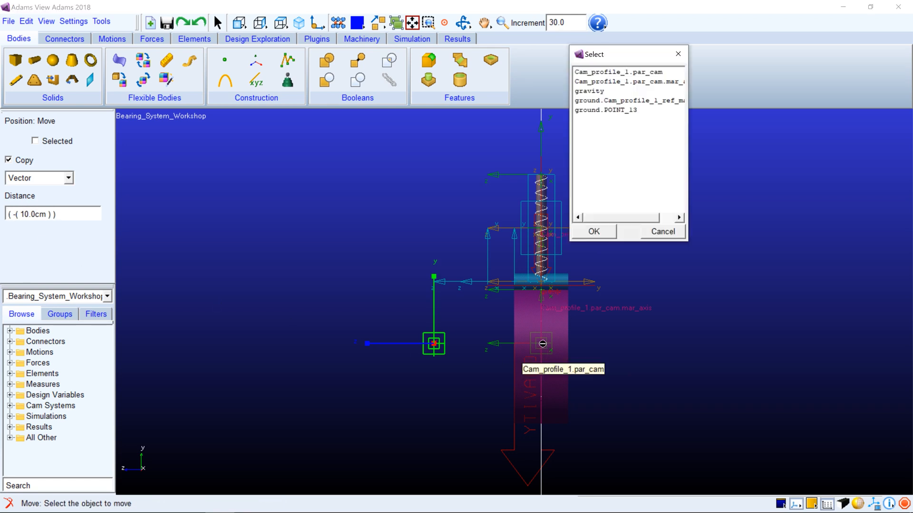
left_click(604, 113)
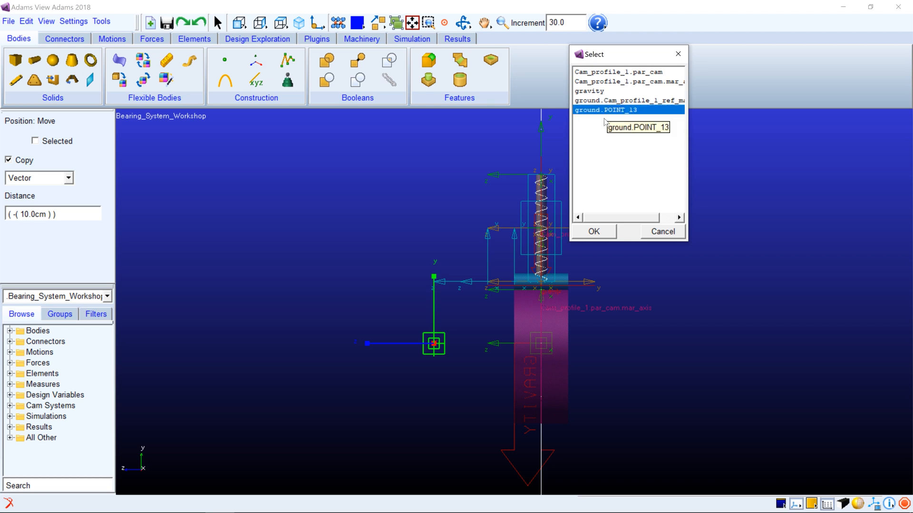
left_click(595, 230)
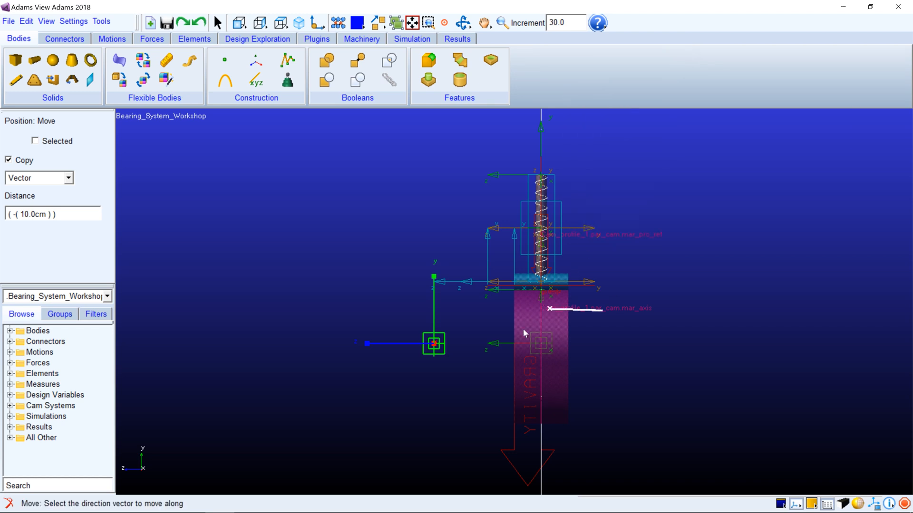
left_click(496, 345)
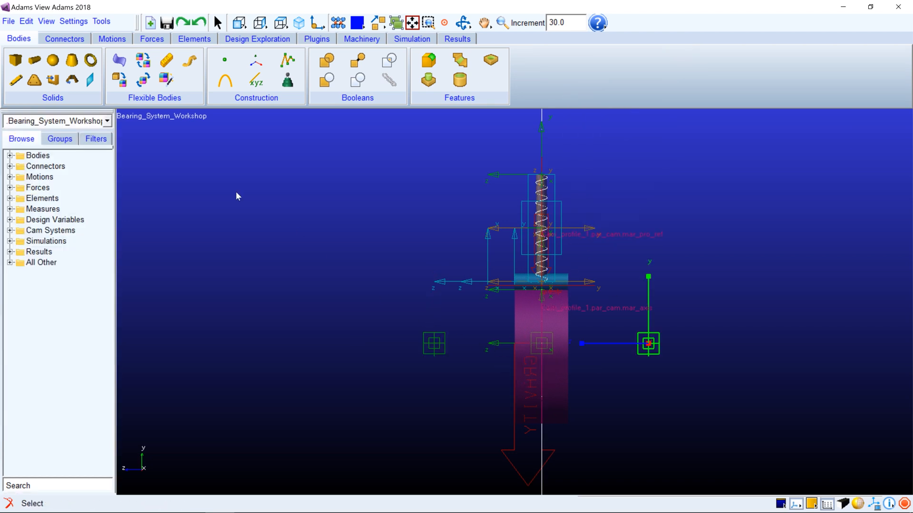
Add a cylinder of radius 40 to the cam part, running from the cam-centre point to the design point on the negative Z side
left_click(34, 61)
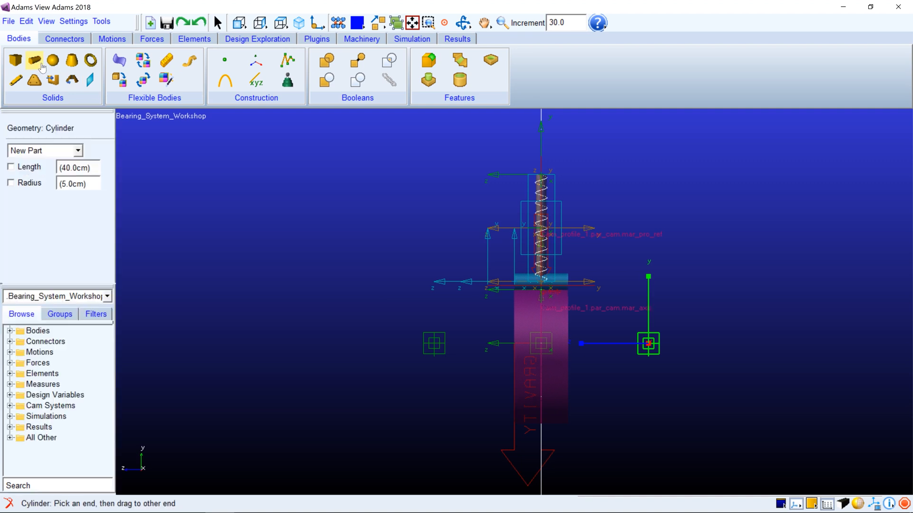
left_click(43, 150)
left_click(42, 174)
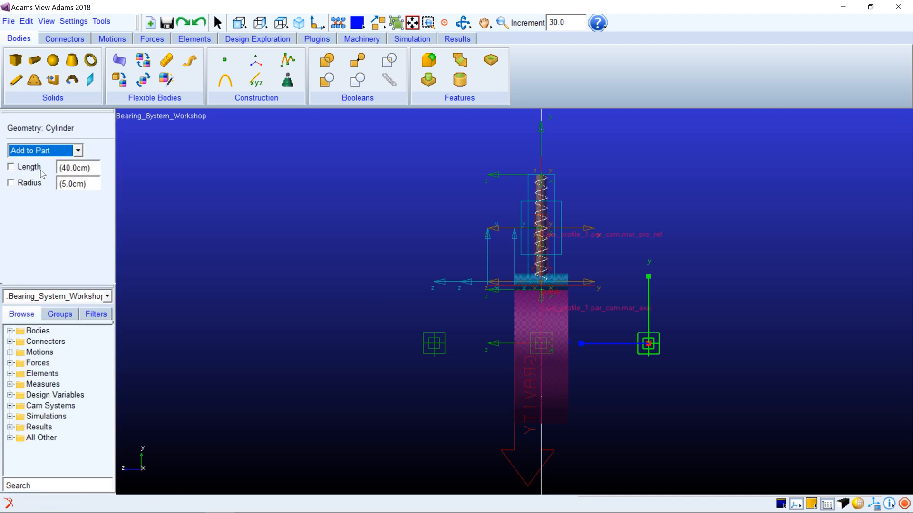
left_click(11, 183)
left_click_drag(95, 185, 54, 180)
type("40")
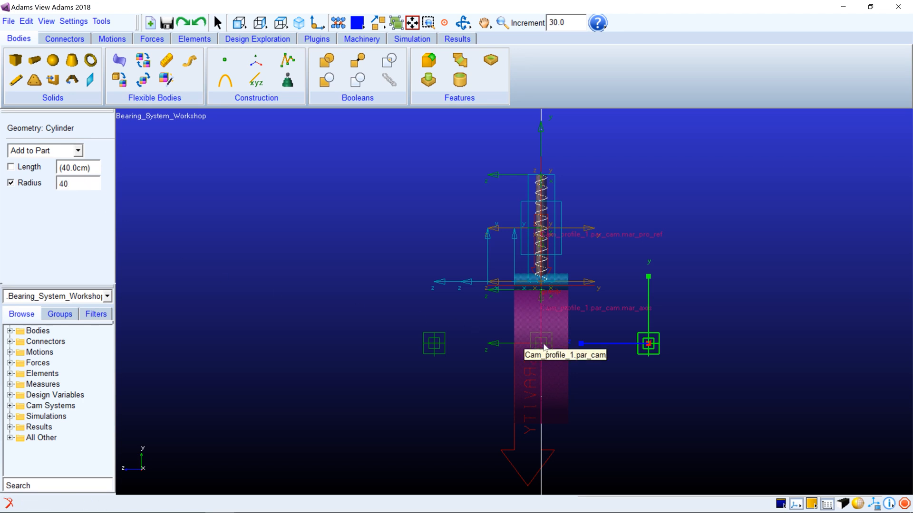
left_click_drag(544, 348, 650, 343)
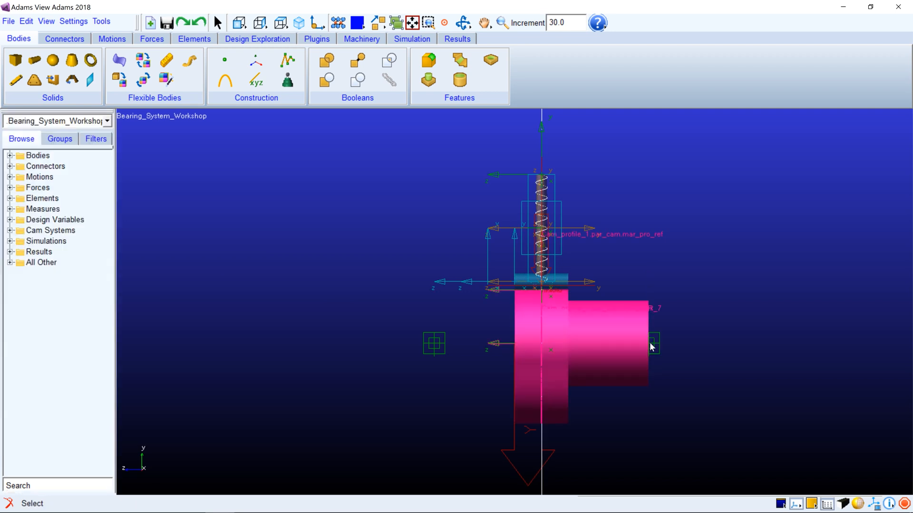
Add a cylinder of radius 25 to the cam part, running from the cam-centre point to the design point on the positive Z side
left_click(35, 60)
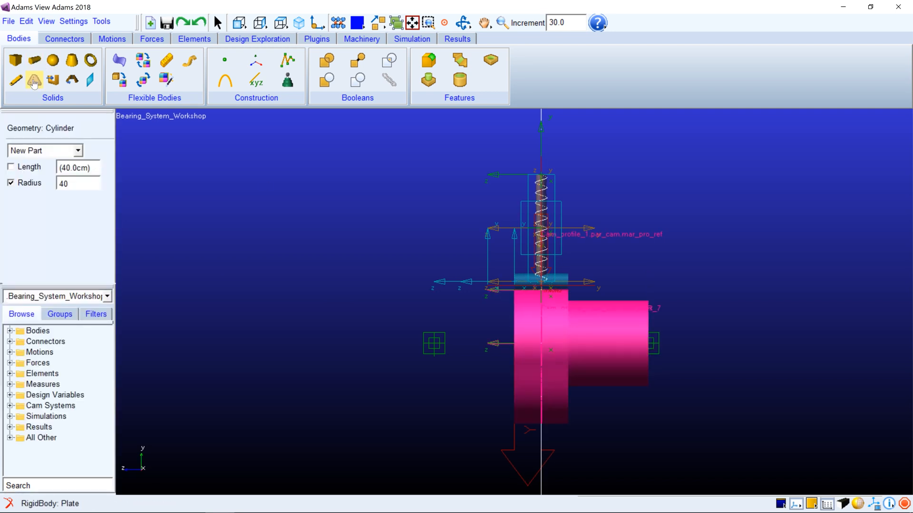
left_click_drag(83, 185, 52, 186)
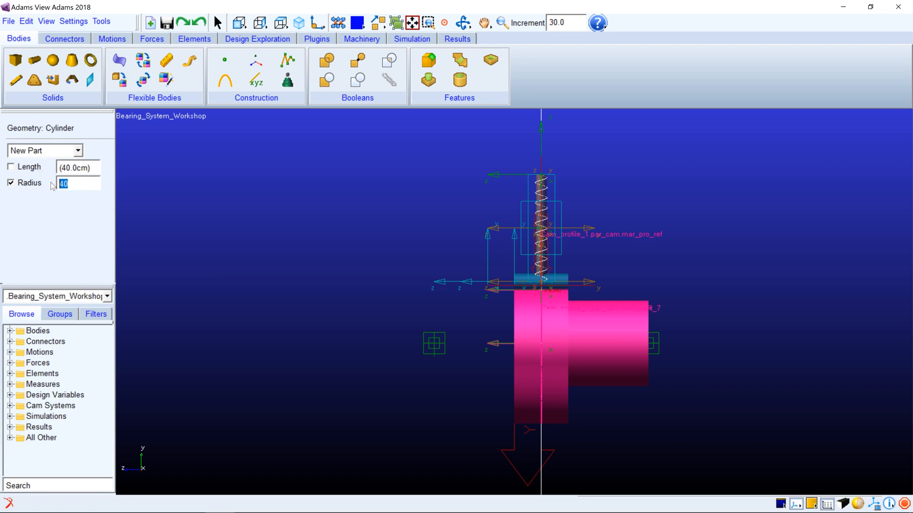
type("25")
left_click(50, 150)
left_click(43, 173)
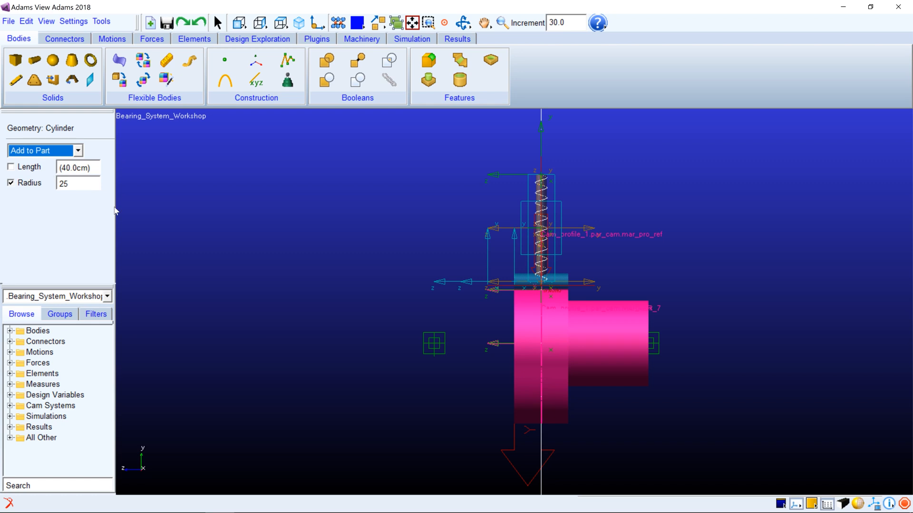
left_click(546, 354)
left_click(539, 350)
left_click(434, 342)
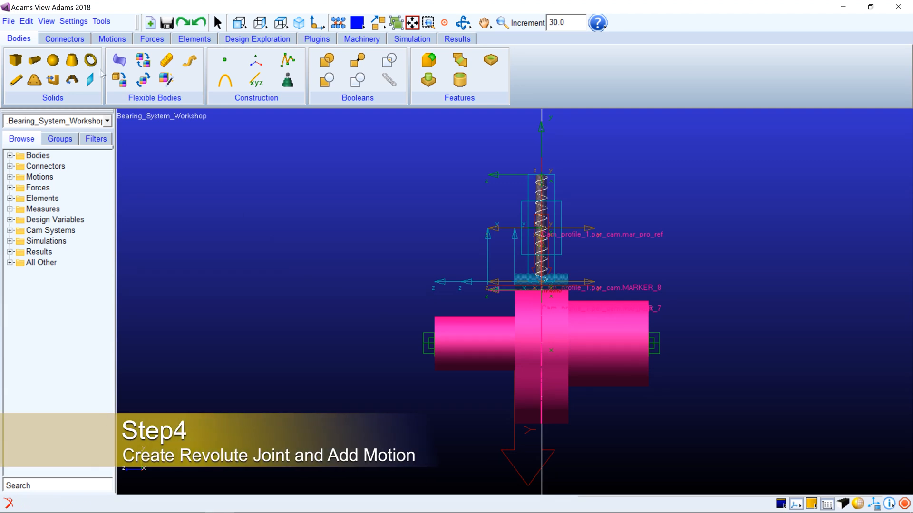
Create a revolute joint normal to the grid between the cam part and ground, located at the cam-centre design point ground.POINT_13
left_click(63, 40)
left_click(35, 60)
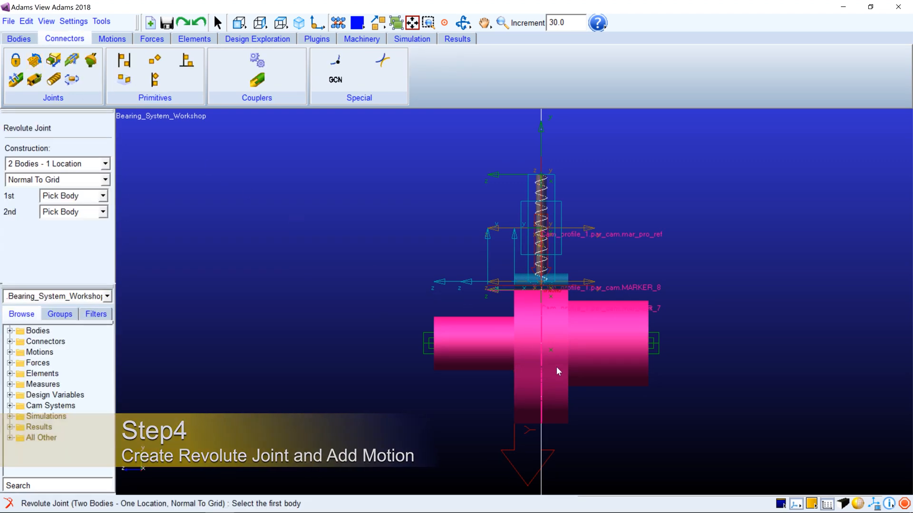
key("shift+f")
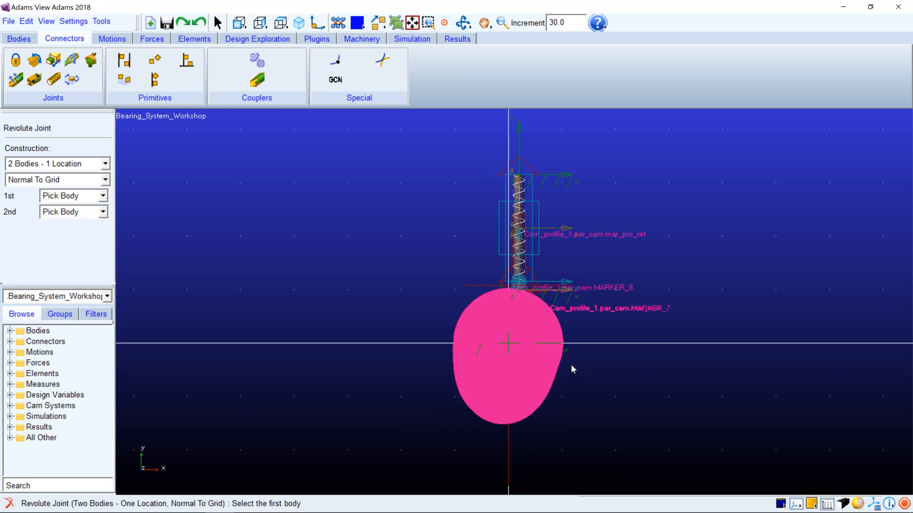
left_click(507, 358)
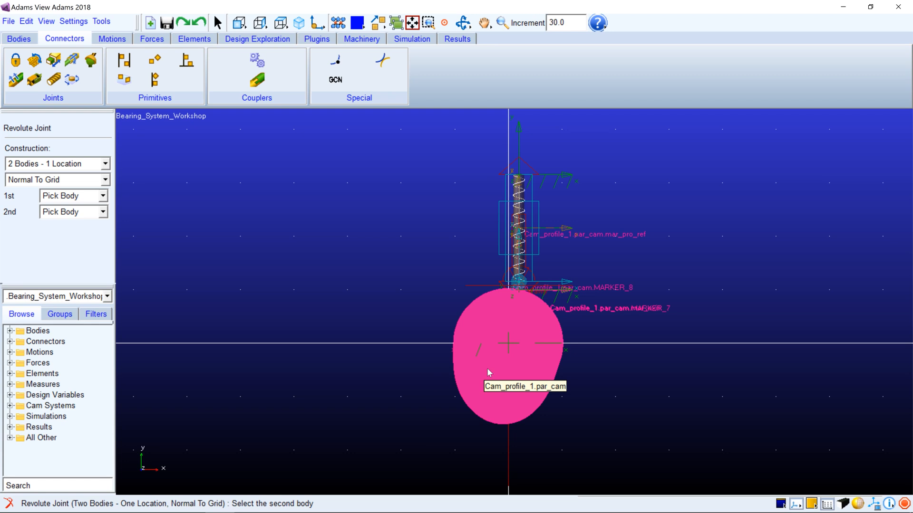
left_click(386, 378)
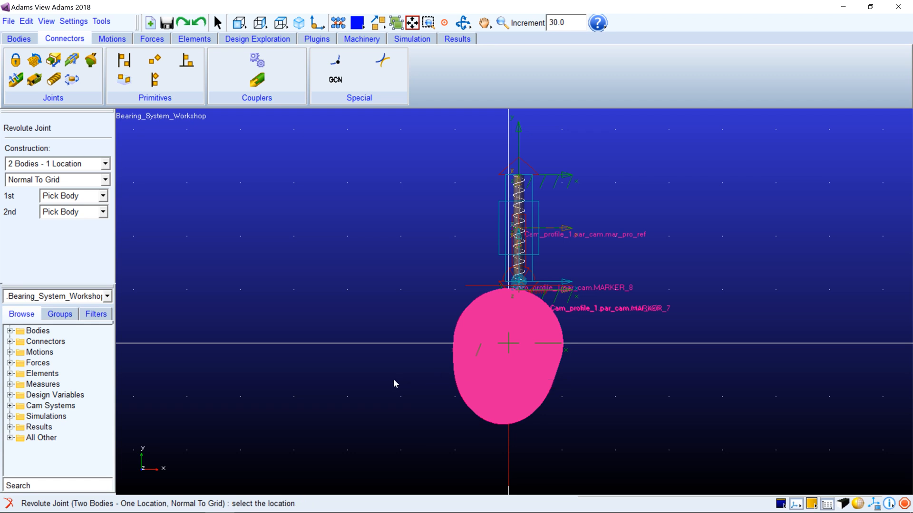
left_click(508, 343)
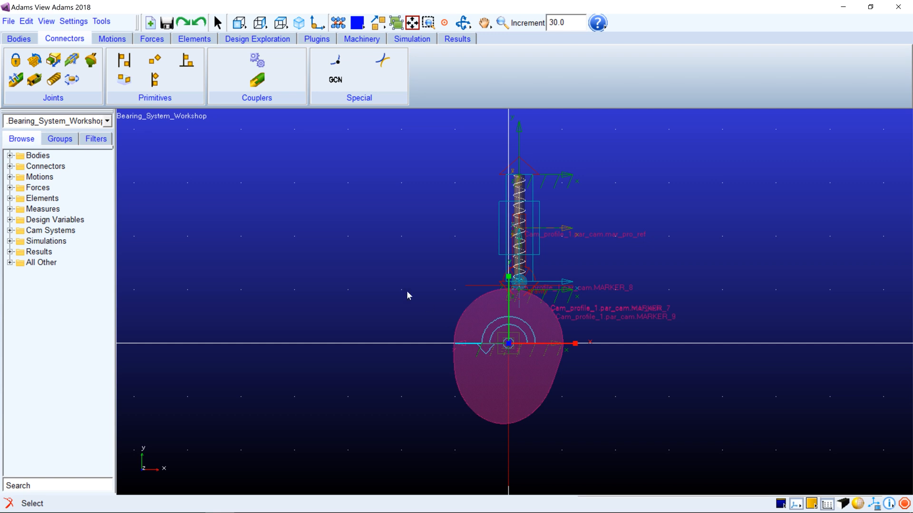
Apply a rotational joint motion to the cam's revolute joint
left_click(112, 38)
left_click(65, 81)
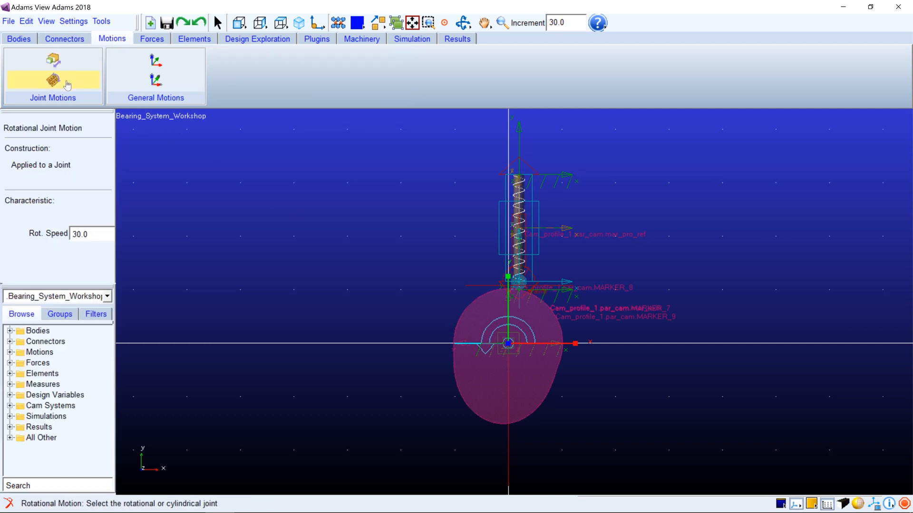
left_click(509, 343)
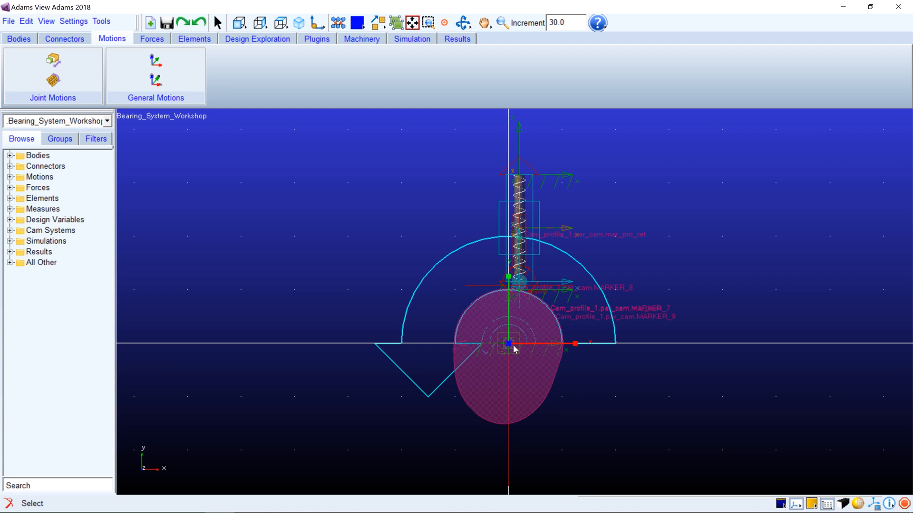
Modify MOTION_1 to use the function 50*360d with its type set to Velocity
left_click(9, 177)
double_click(54, 187)
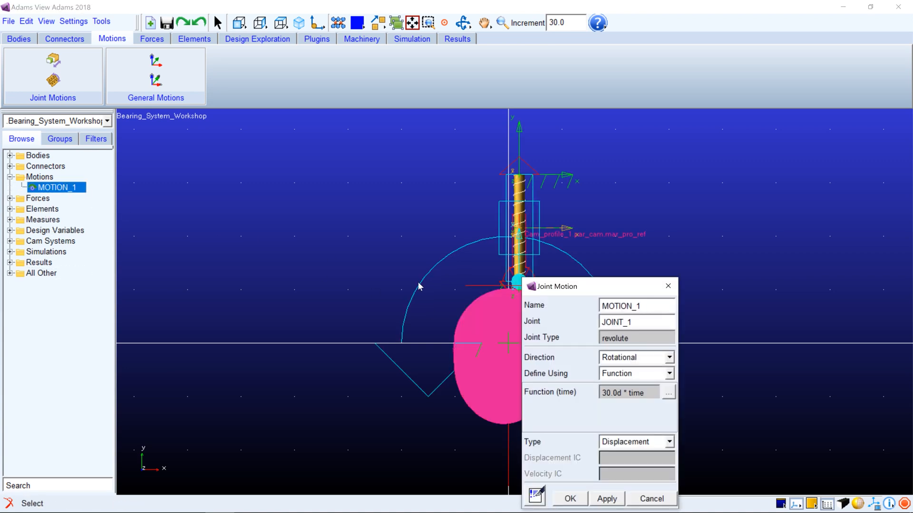
left_click_drag(570, 286, 399, 229)
left_click_drag(482, 334, 399, 329)
type("50*360d")
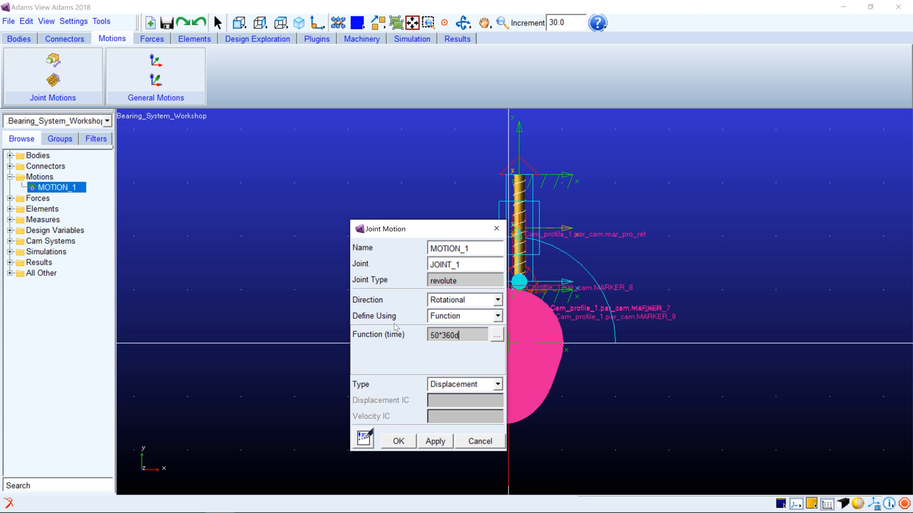
left_click(449, 384)
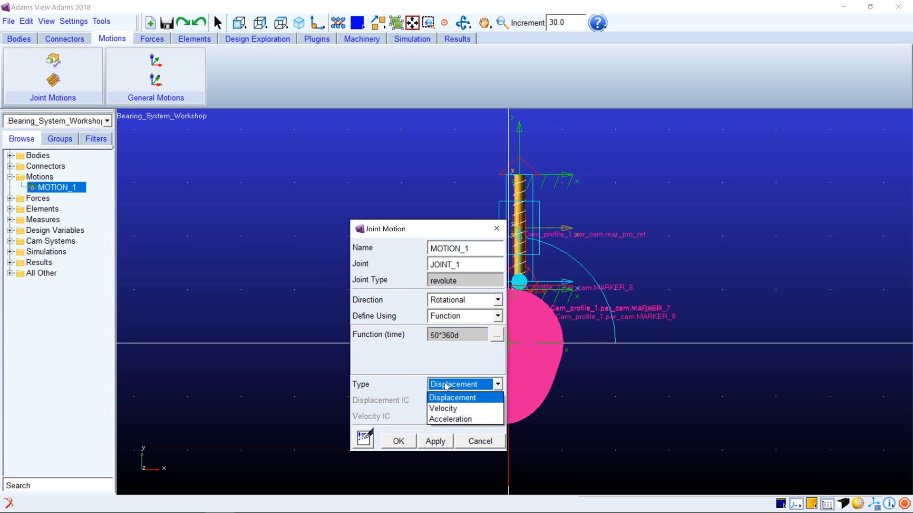
left_click(446, 409)
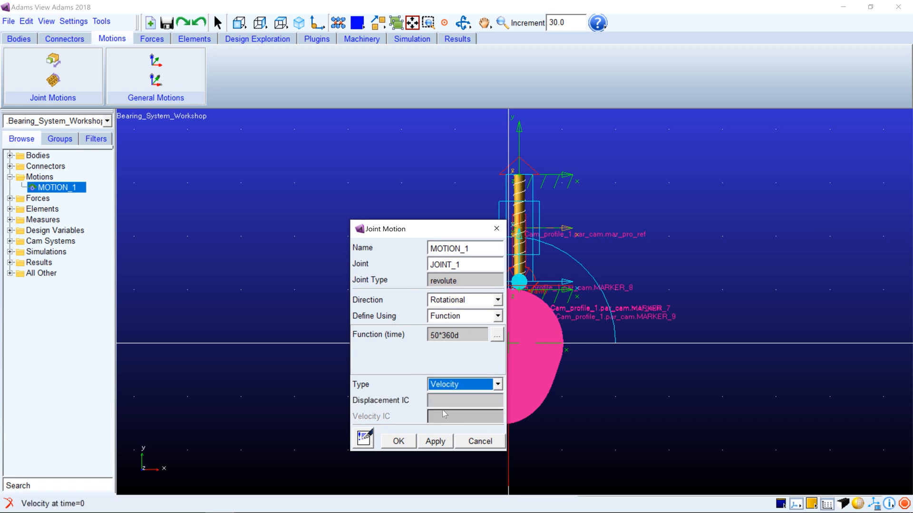
left_click(412, 442)
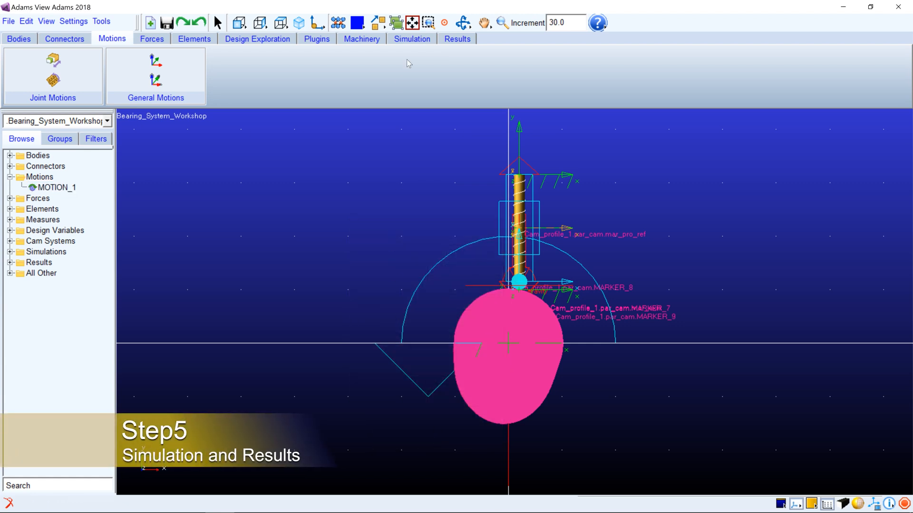
Run an interactive simulation with an end time of (2/50) and 500 steps
left_click(155, 76)
left_click_drag(647, 45, 760, 103)
double_click(808, 146)
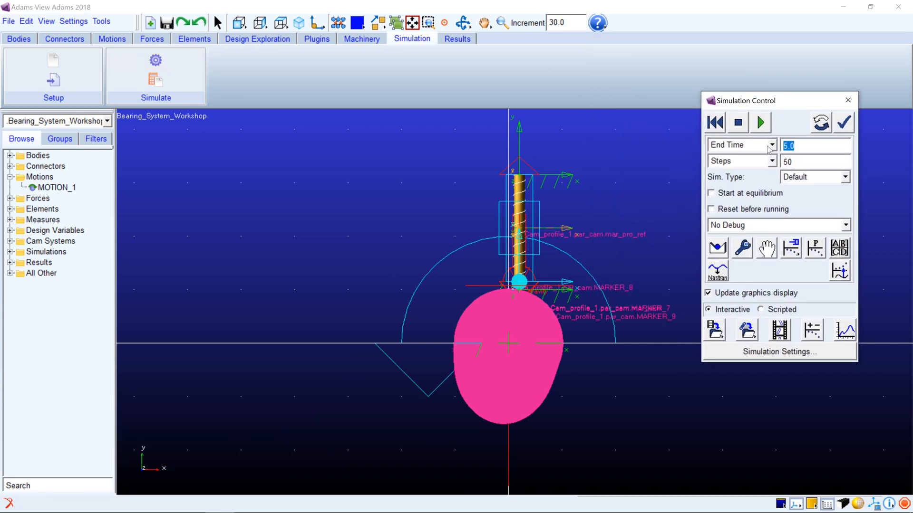
type("2/")
left_click(804, 156)
left_click(806, 161)
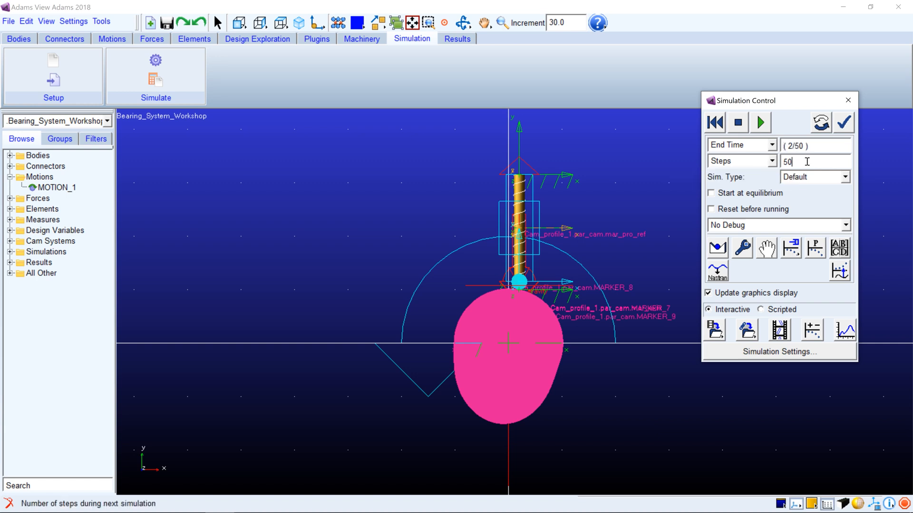
type("0")
left_click_drag(773, 104, 821, 106)
left_click(808, 124)
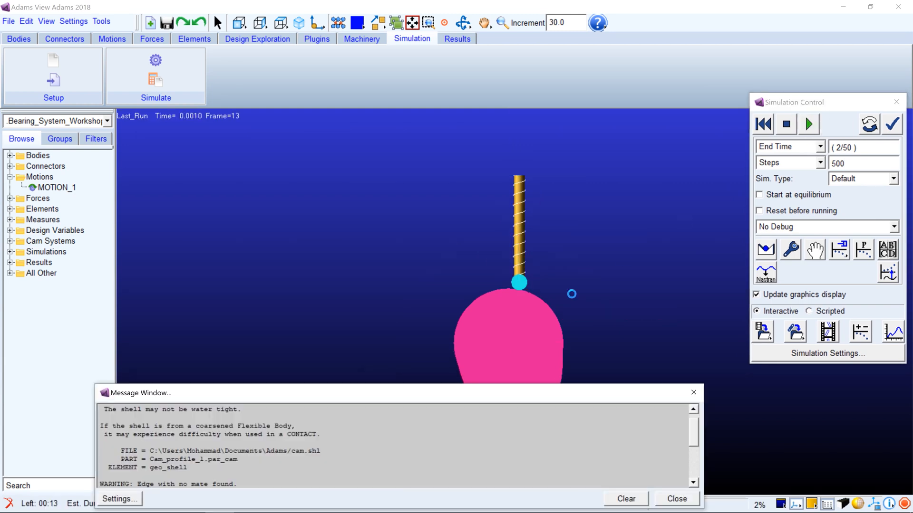
Clear and close the simulation message window, and reset the model to its initial configuration
left_click_drag(401, 403, 376, 40)
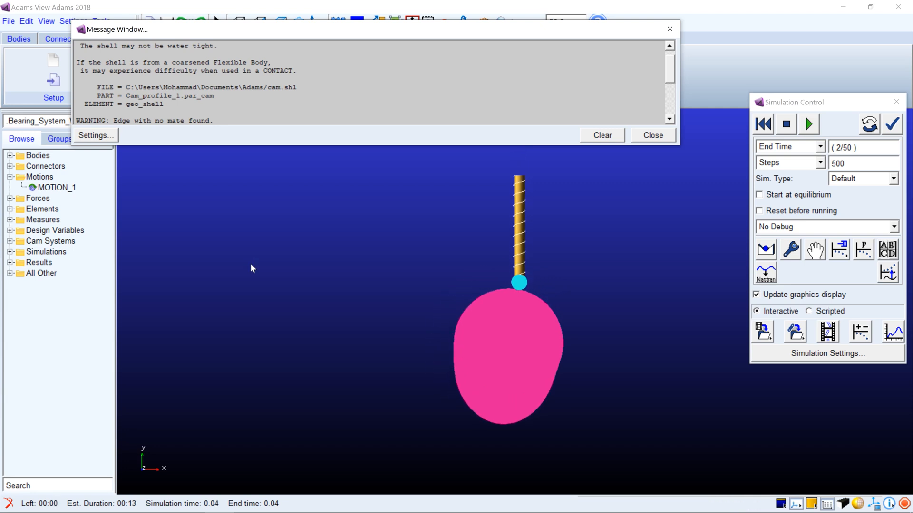
left_click_drag(409, 30, 412, 16)
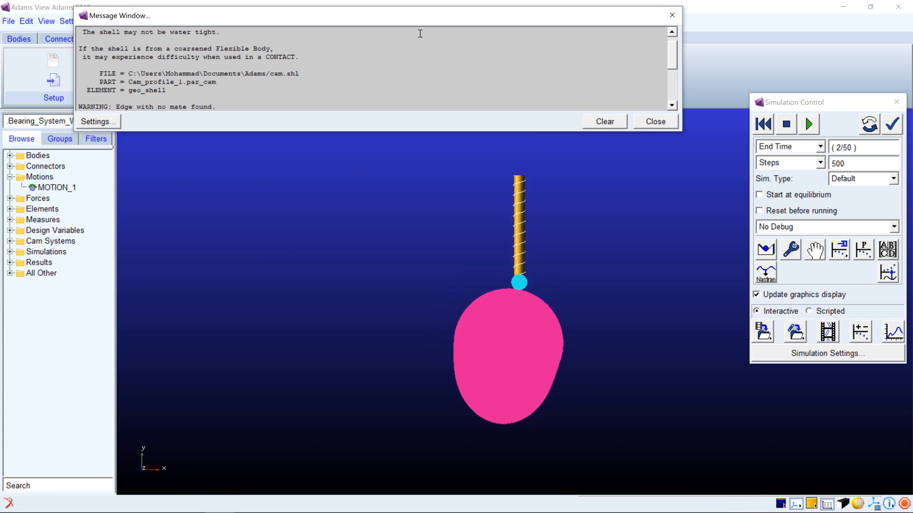
left_click(605, 122)
left_click(655, 122)
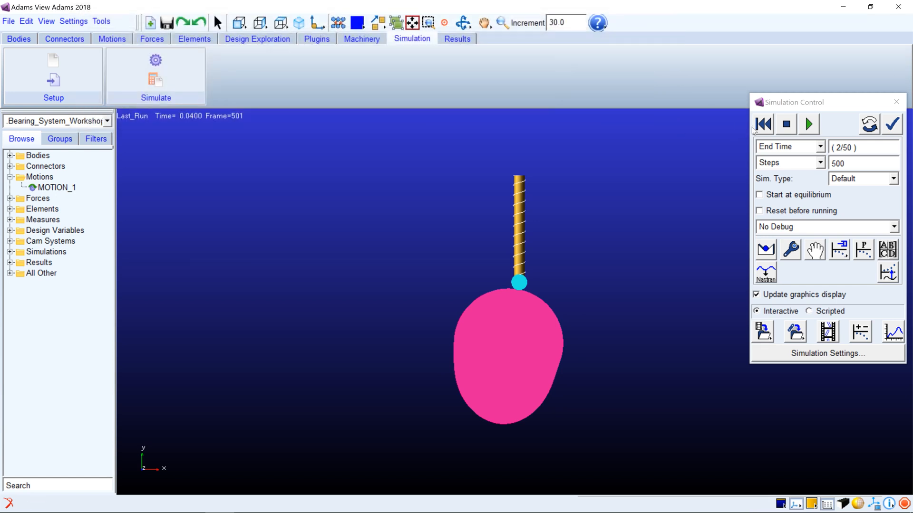
left_click(760, 126)
Switch to Adams PostProcessor and maximize its window
left_click(453, 41)
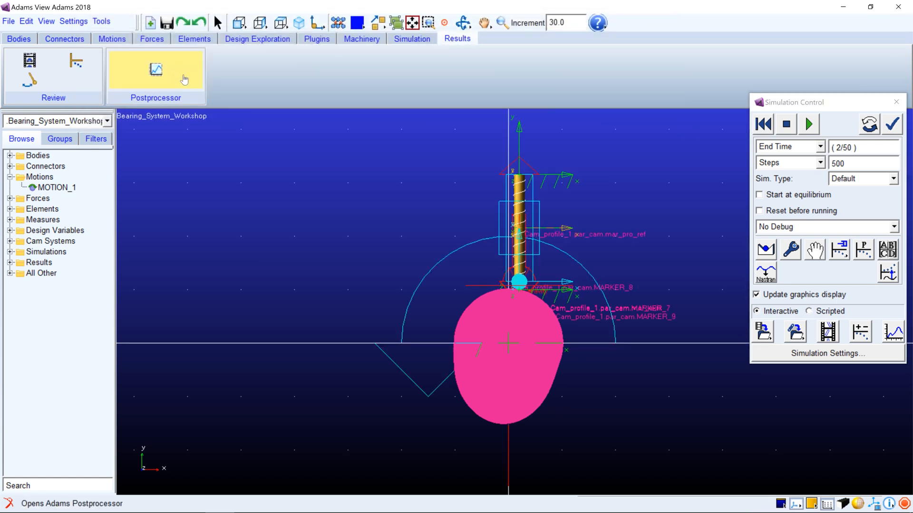
left_click(177, 77)
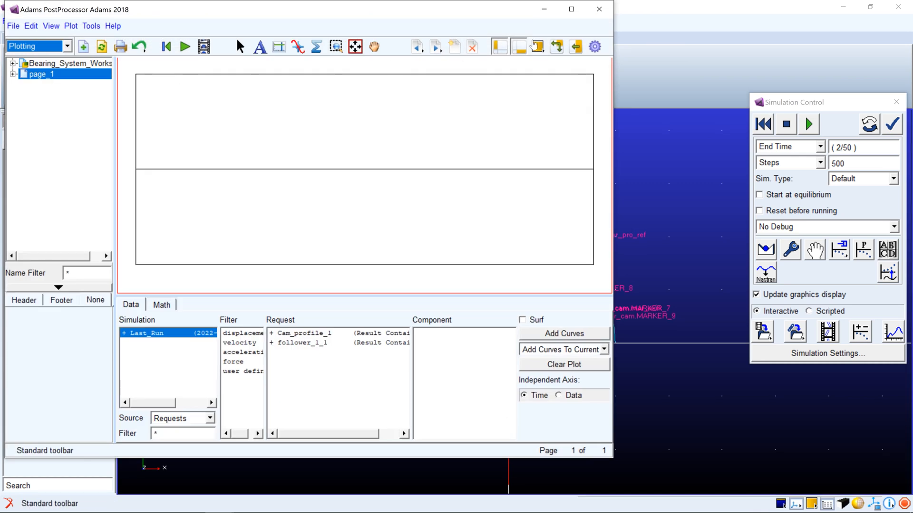
left_click(579, 14)
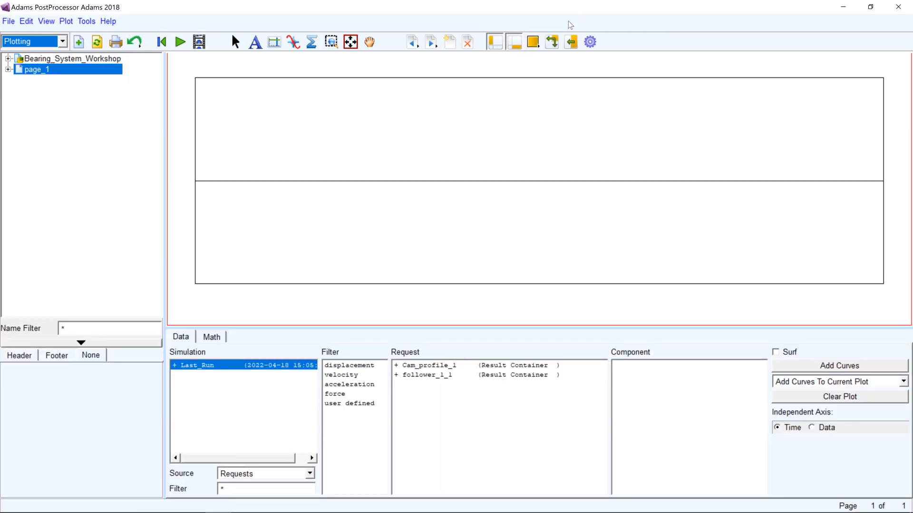
Plot the X component of JOINT_1's Element_Force, using Objects as the source and the constraint filter
left_click(255, 474)
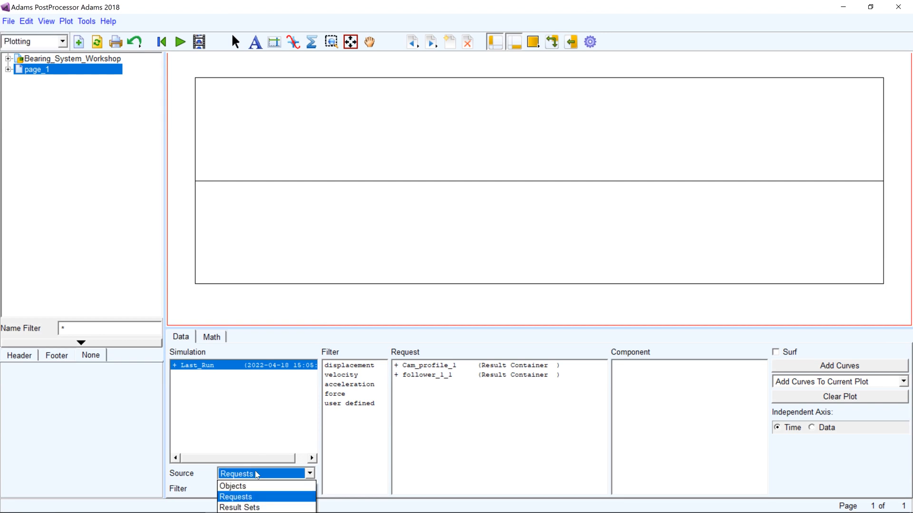
left_click(257, 485)
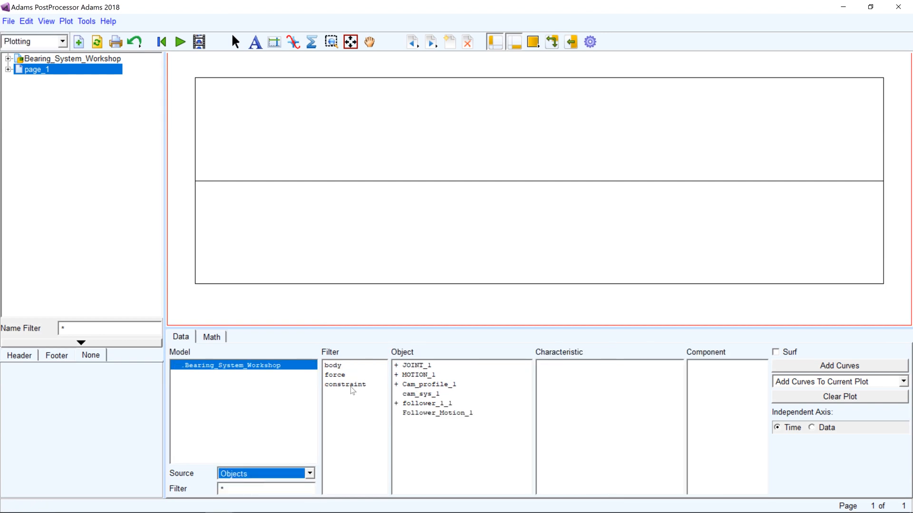
left_click(351, 386)
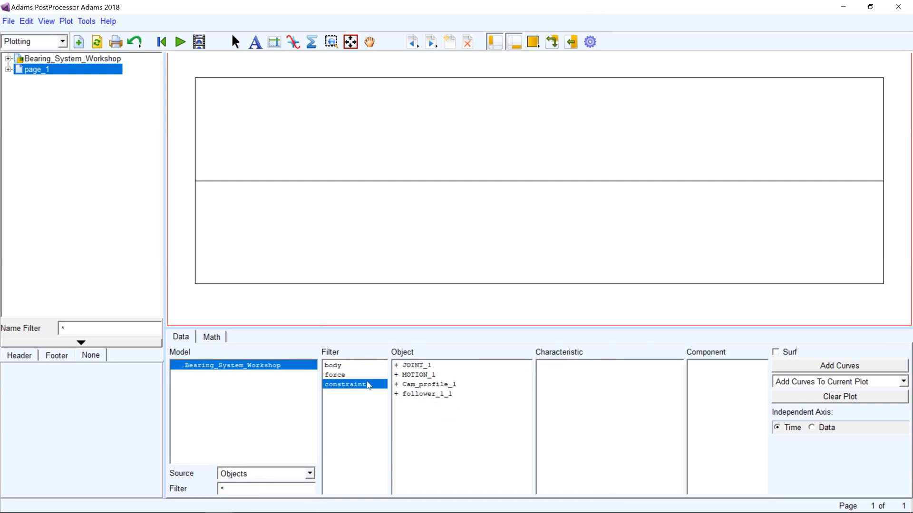
left_click(410, 366)
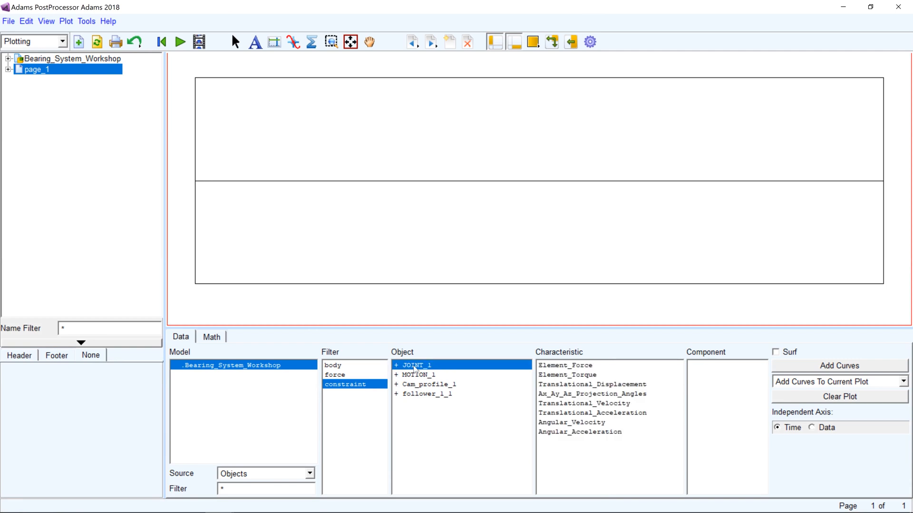
left_click(570, 367)
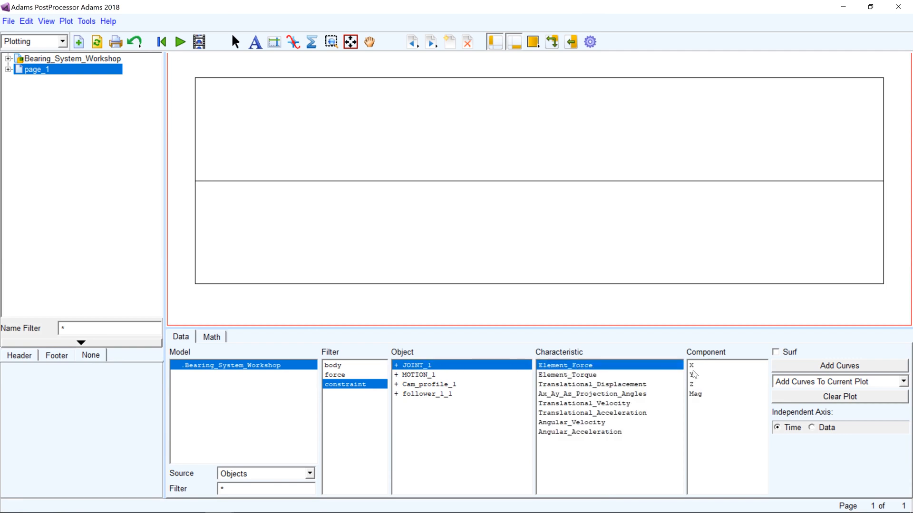
left_click(697, 374)
left_click(693, 365)
left_click(825, 367)
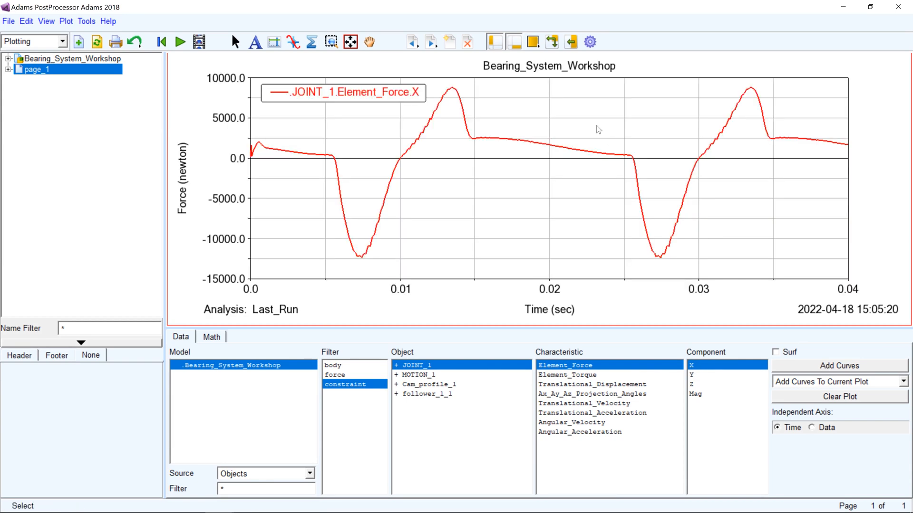
Split the page into two side-by-side views and plot the Y component of JOINT_1's Element_Force in the empty view
left_click(534, 43)
left_click(567, 54)
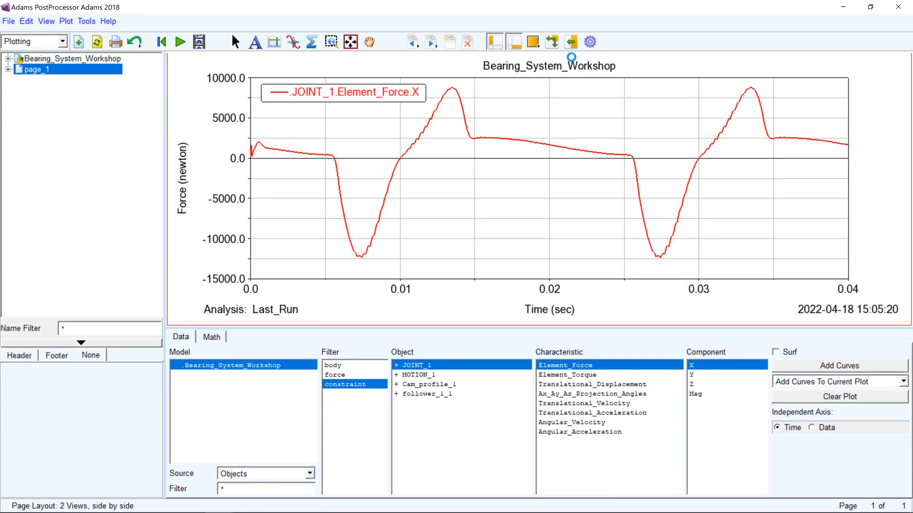
left_click(609, 174)
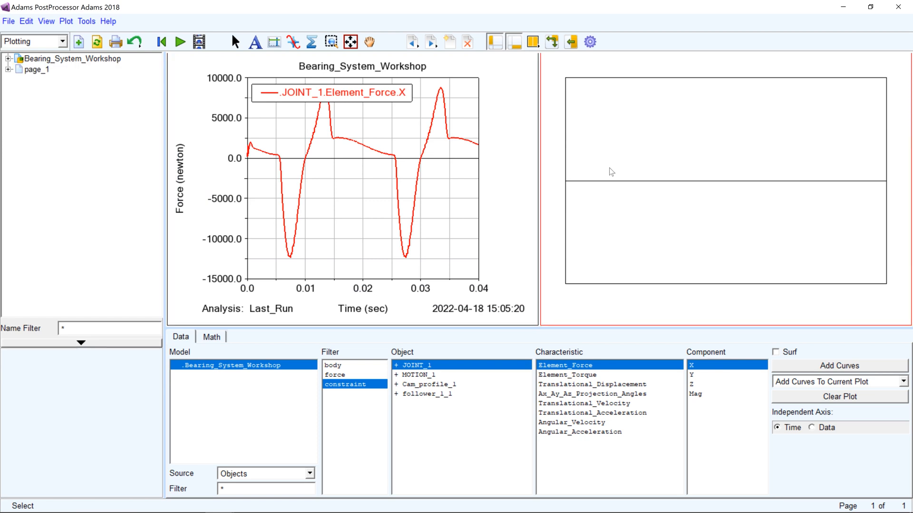
left_click(697, 378)
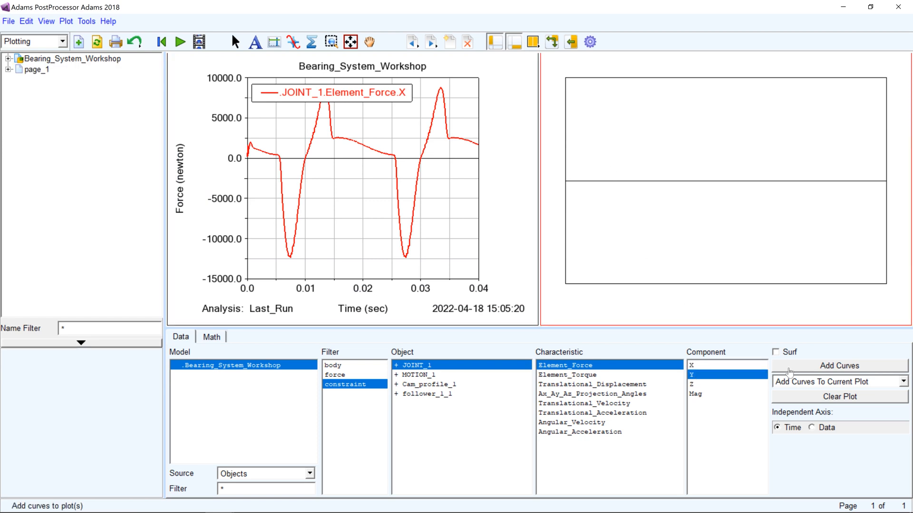
left_click(839, 365)
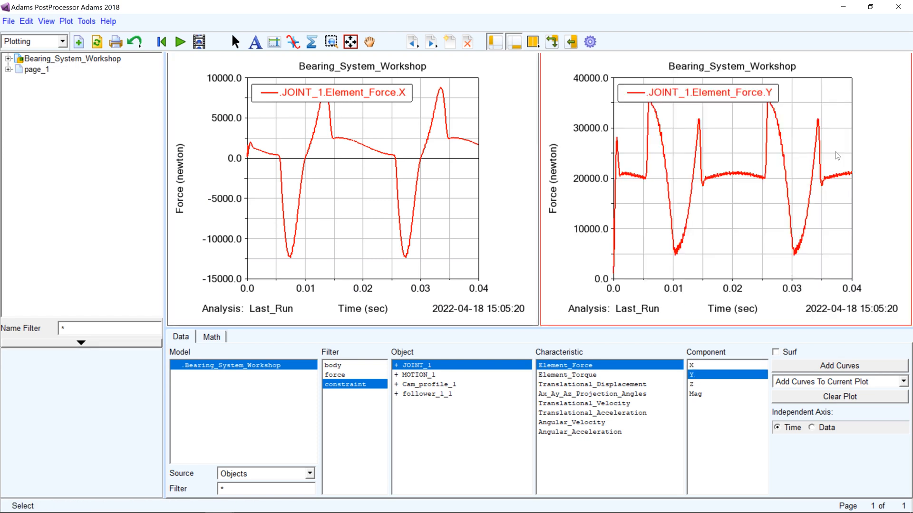
Return to Adams View and close the simulation controls
left_click(843, 7)
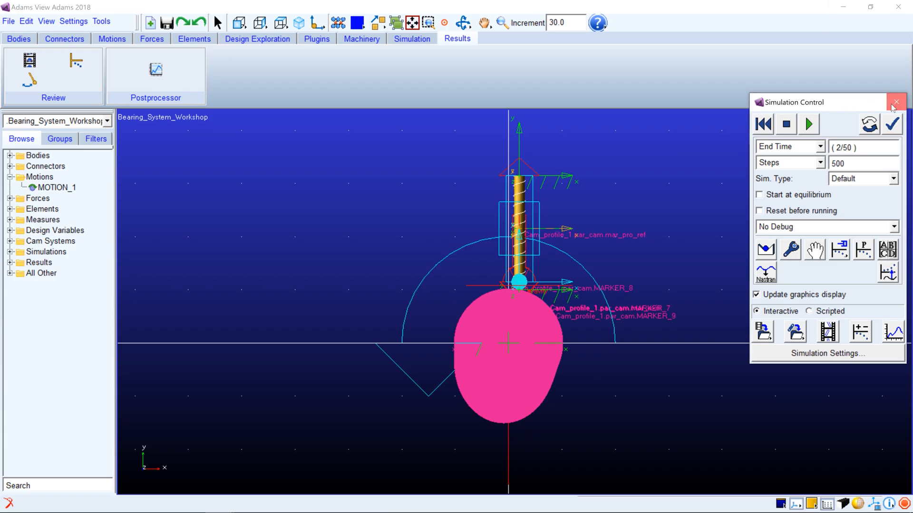
left_click(896, 101)
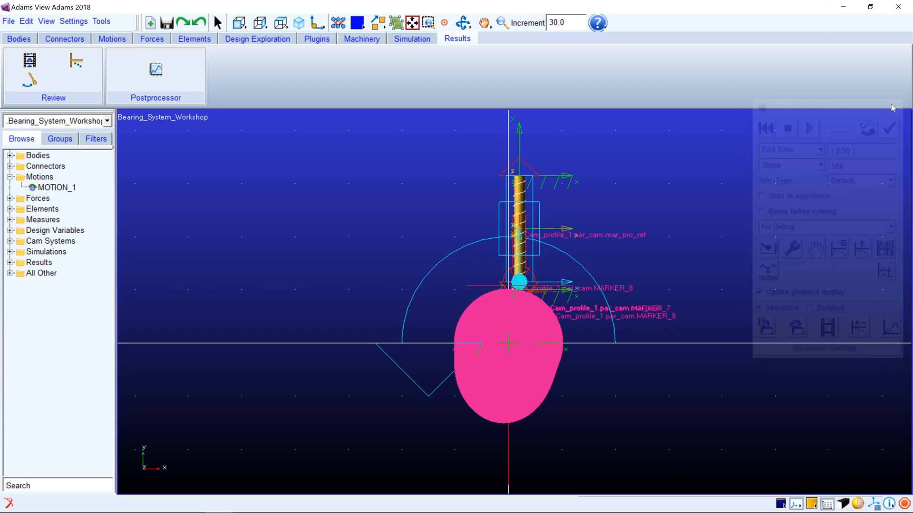
Start creating a Machinery bearing and set its method to Detailed after reviewing the Compliant option
left_click(362, 39)
left_click(354, 61)
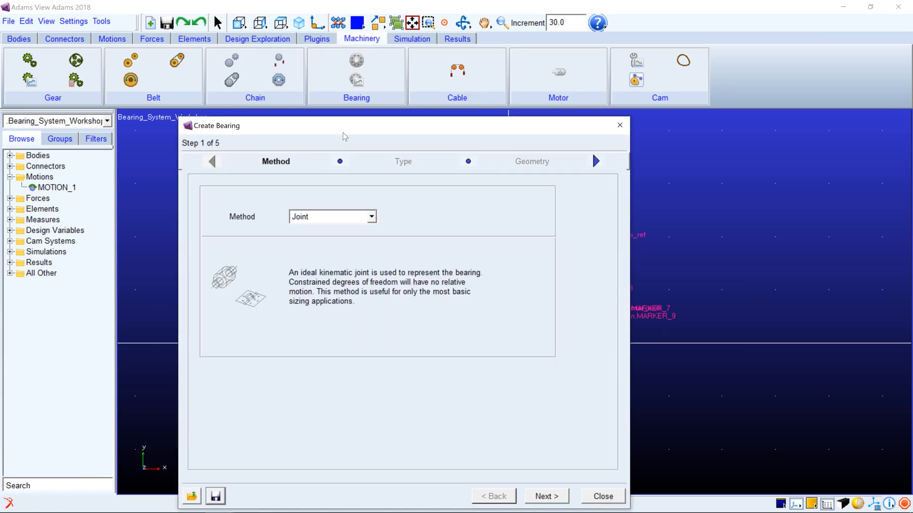
left_click(338, 217)
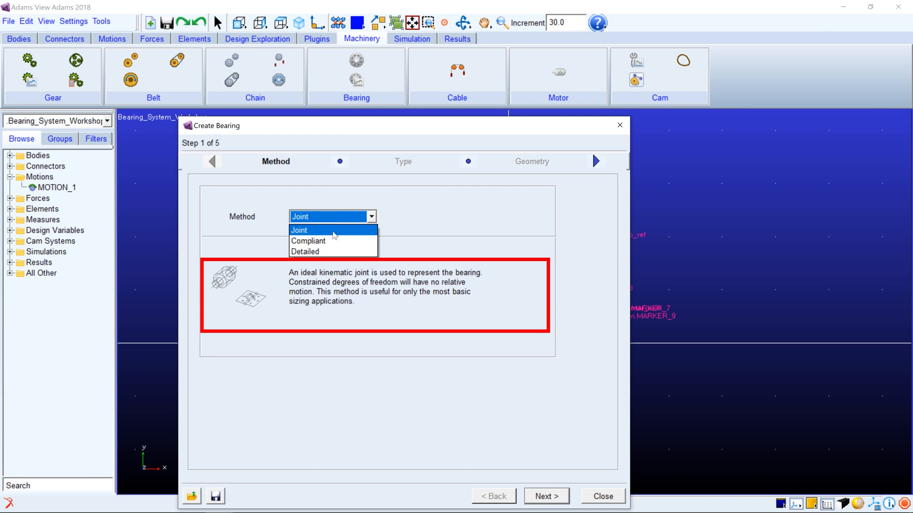
left_click(333, 242)
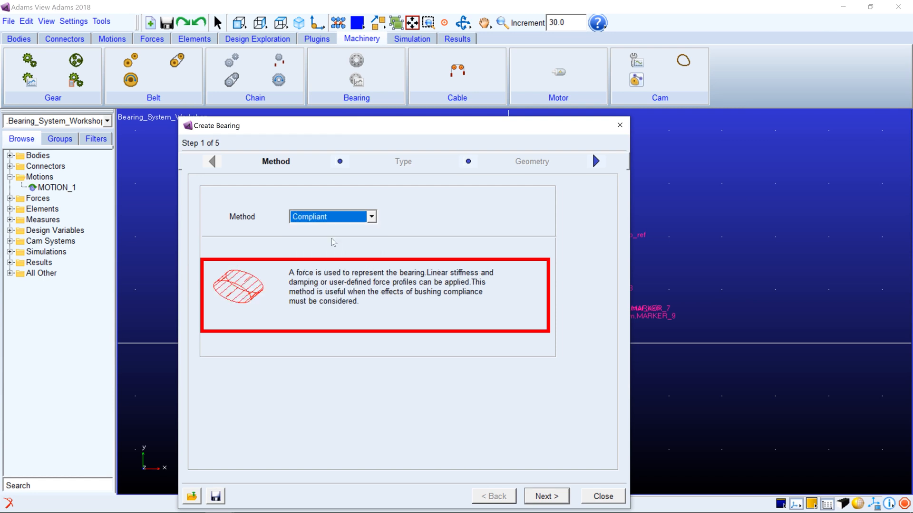
left_click(337, 219)
left_click(328, 252)
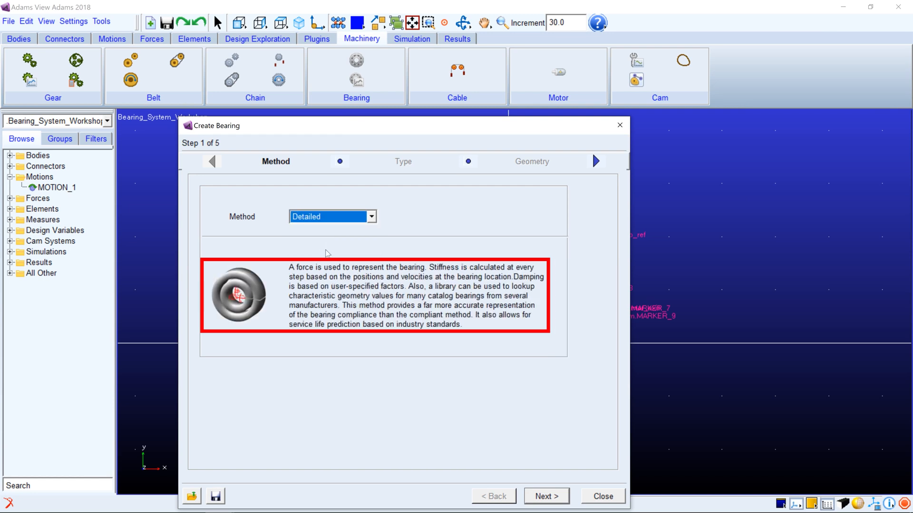
left_click(538, 494)
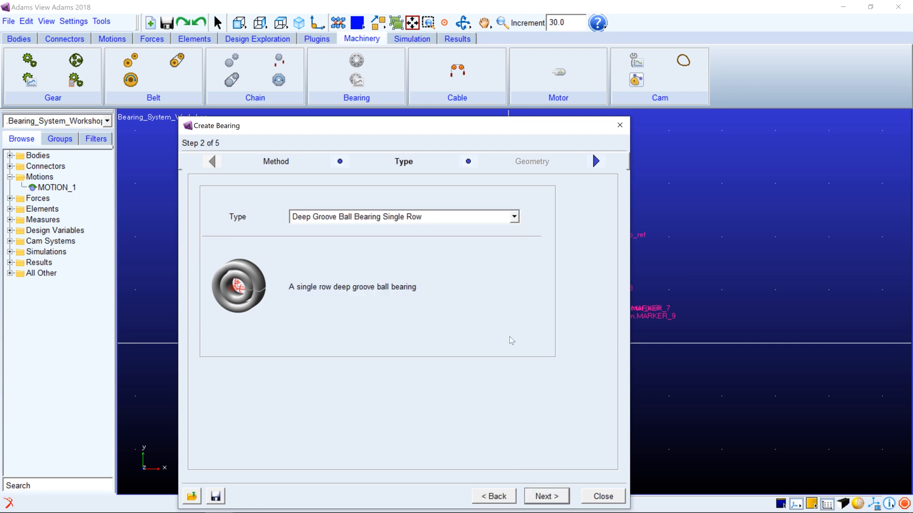
Choose Needle Roller Bearing with/without internal ring as the bearing type and continue to the geometry settings
left_click(475, 218)
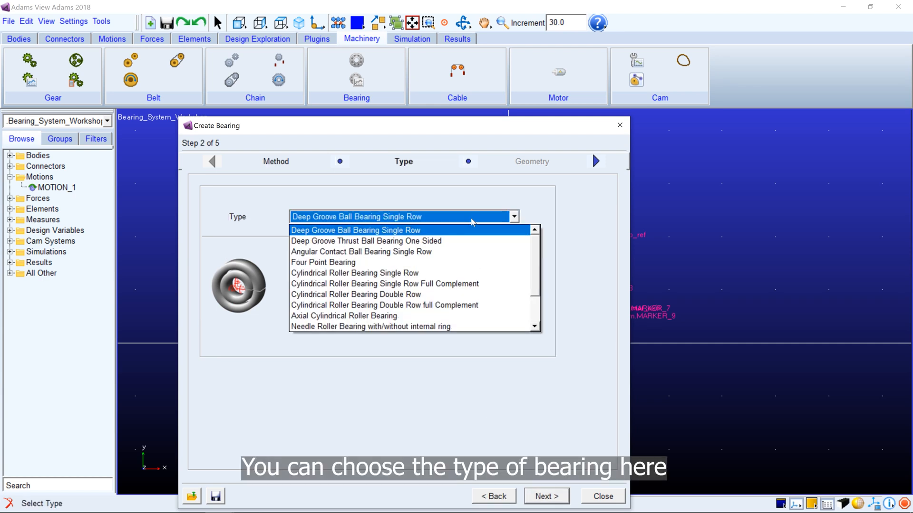
left_click(442, 326)
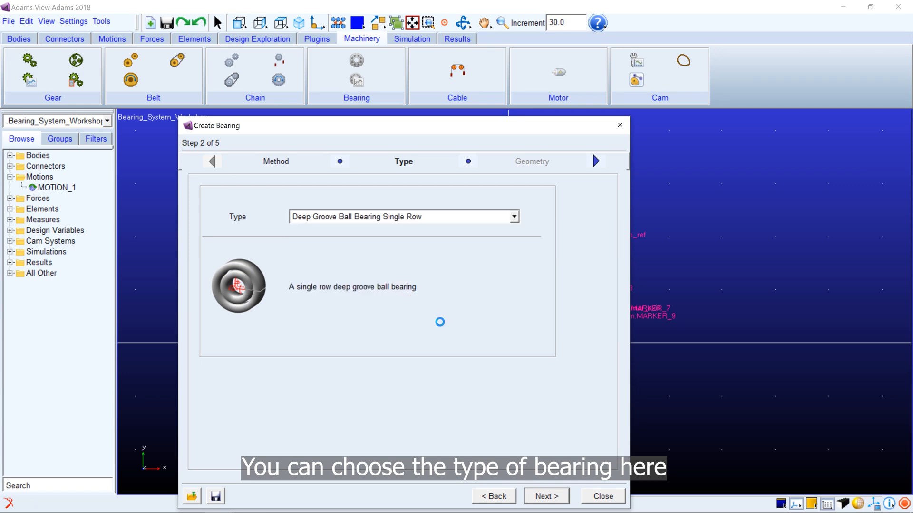
left_click(546, 496)
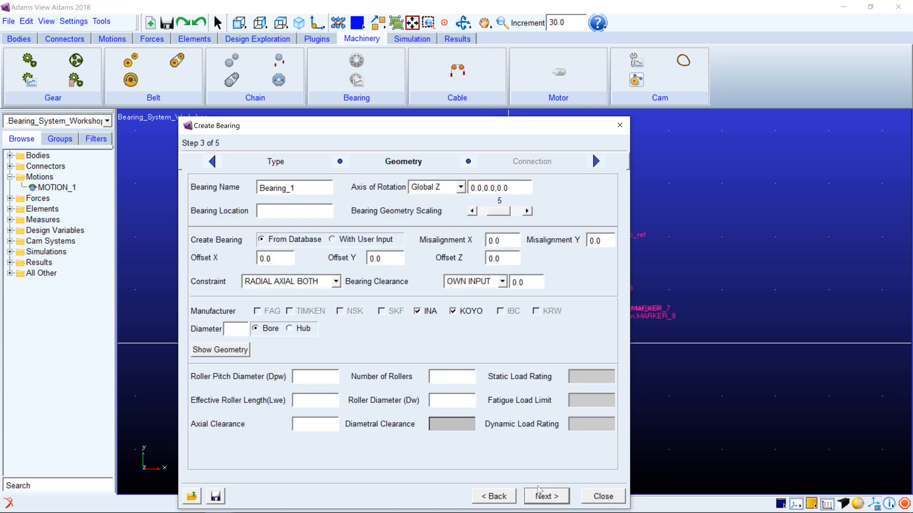
right_click(298, 215)
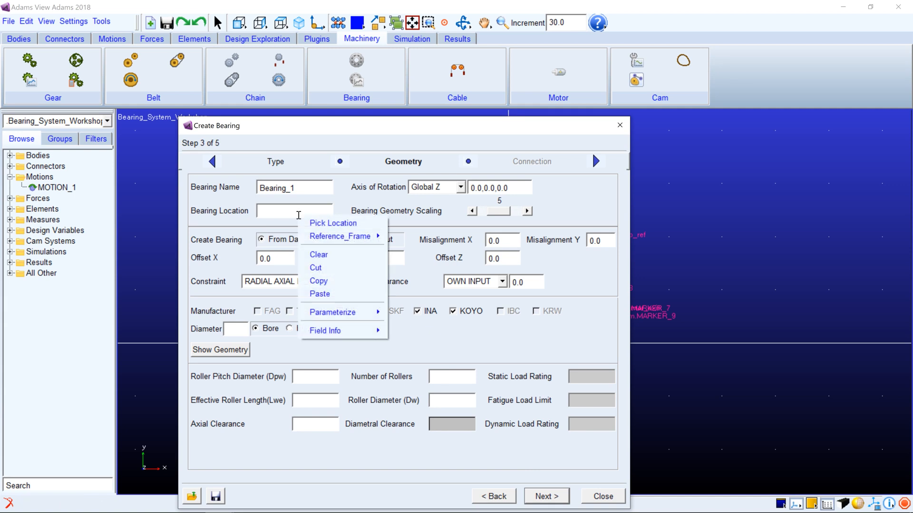
left_click(332, 223)
left_click_drag(412, 130, 205, 124)
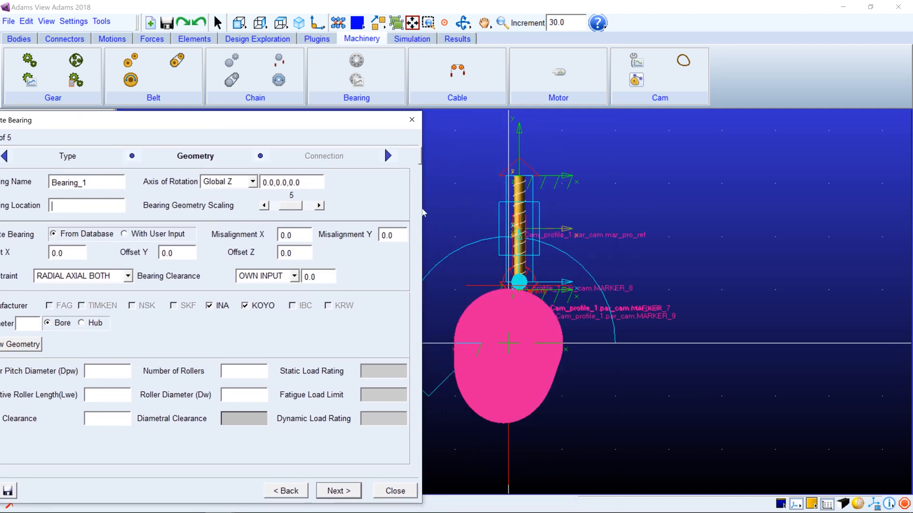
left_click(469, 229)
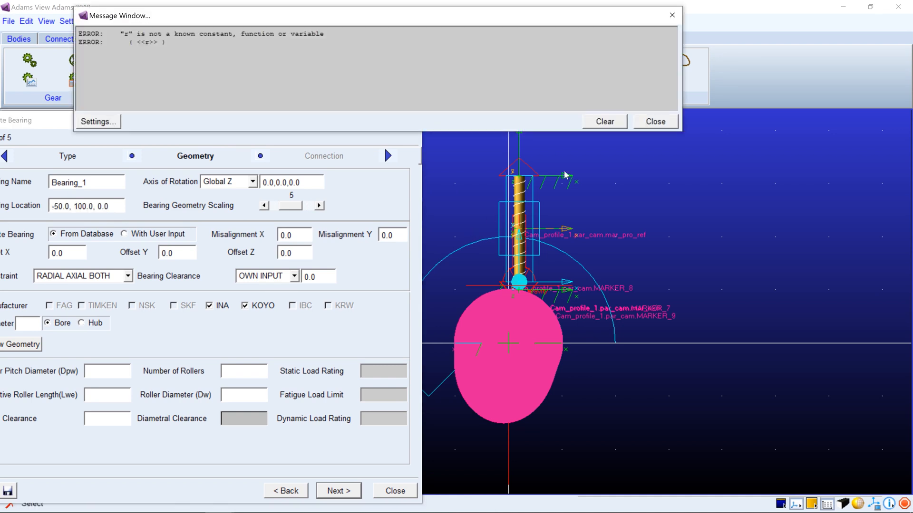
left_click(606, 126)
left_click(655, 123)
Set the bearing location to POINT_2, picked at the free end of the thicker cam shaft
key("r")
left_click_drag(473, 200, 555, 207)
key("shift+r")
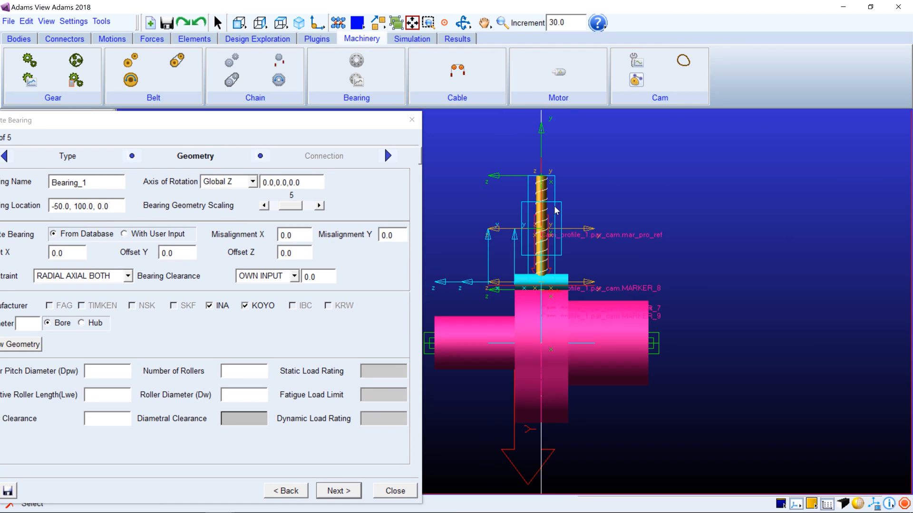
left_click_drag(244, 127, 261, 121)
right_click(132, 211)
left_click(149, 211)
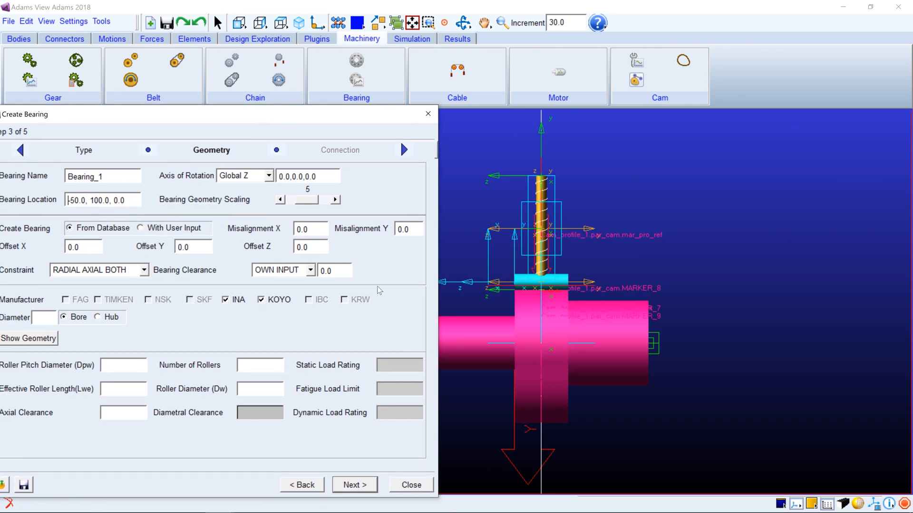
left_click(654, 347)
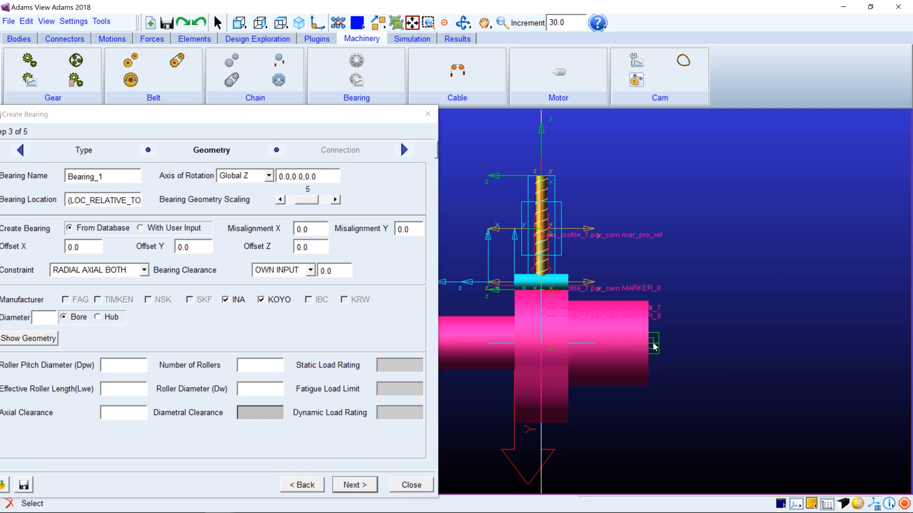
mouse_move(93, 201)
left_mouse_down()
mouse_move(169, 205)
mouse_move(134, 194)
mouse_move(108, 199)
left_mouse_up()
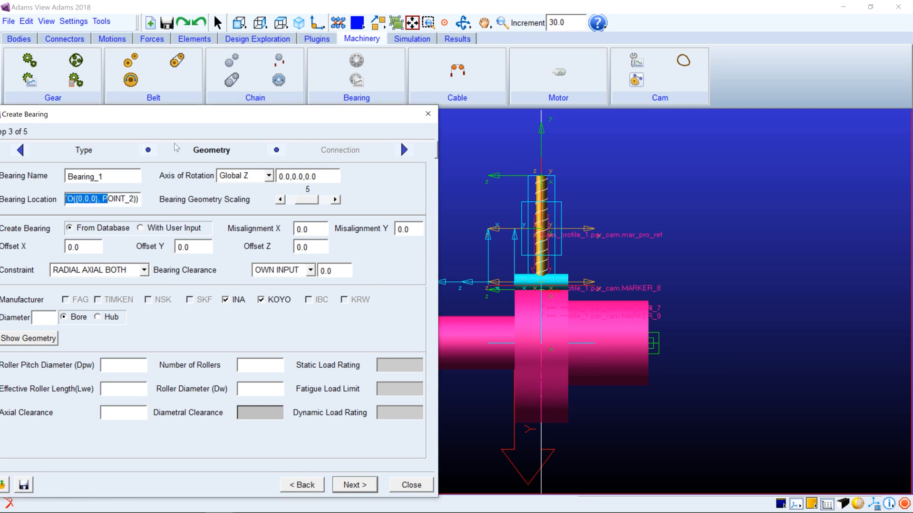
Set the bearing geometry scaling to 8 and the bore diameter to 80, with Koyo NA4916 (d=80mm, D=110mm, B=30mm) as the database bearing
left_click_drag(186, 121, 271, 77)
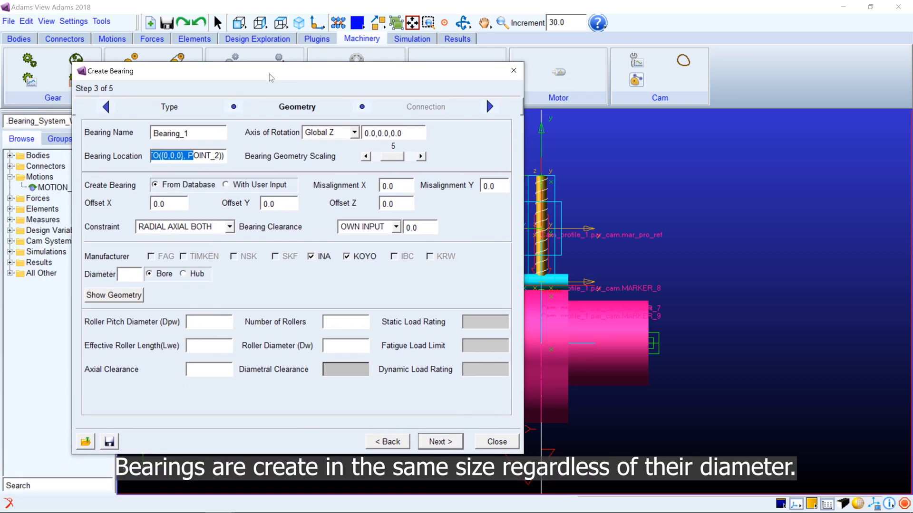
double_click(420, 157)
left_click(421, 157)
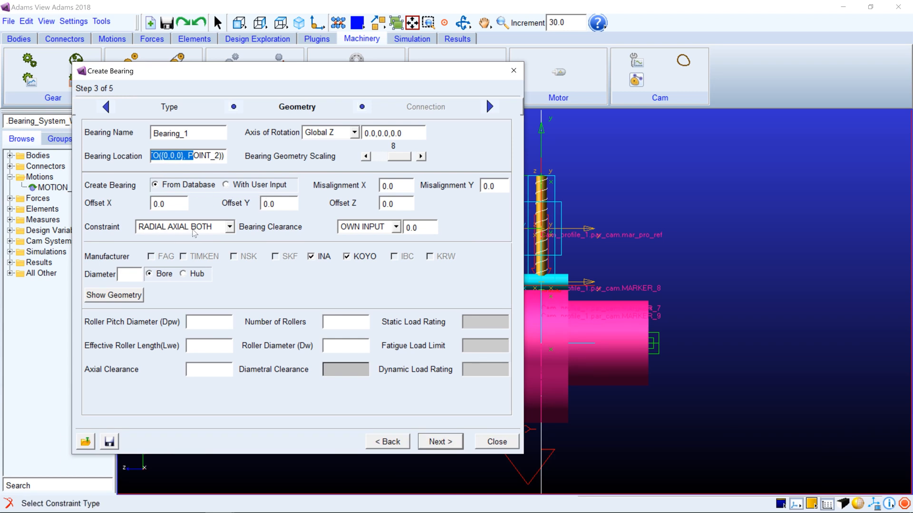
left_click(136, 275)
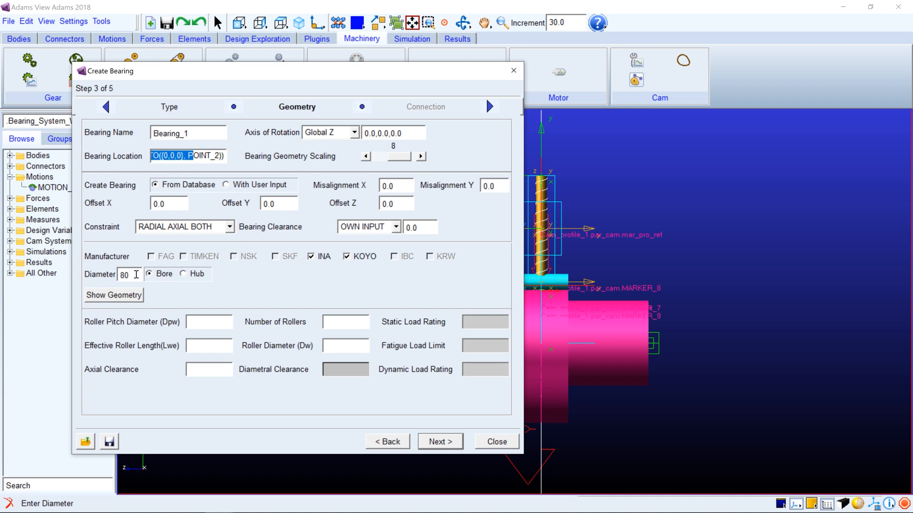
type("80")
key("Return")
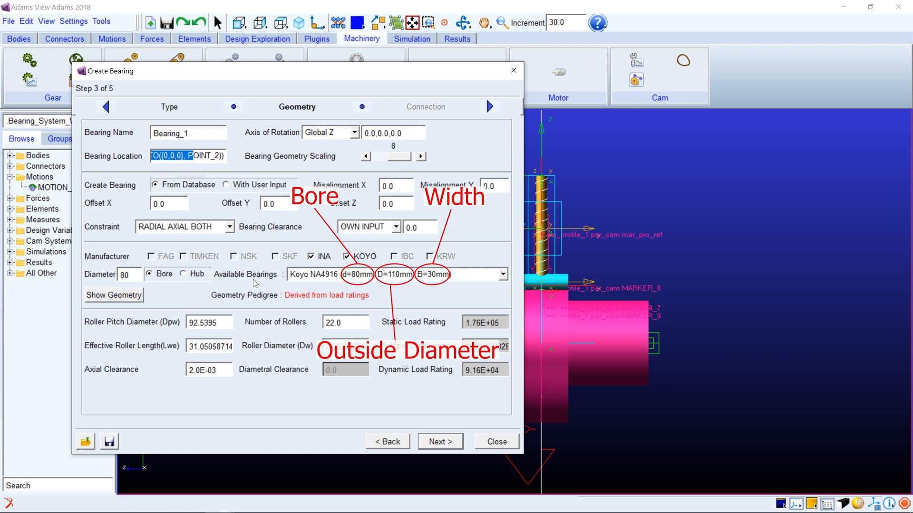
left_click(328, 279)
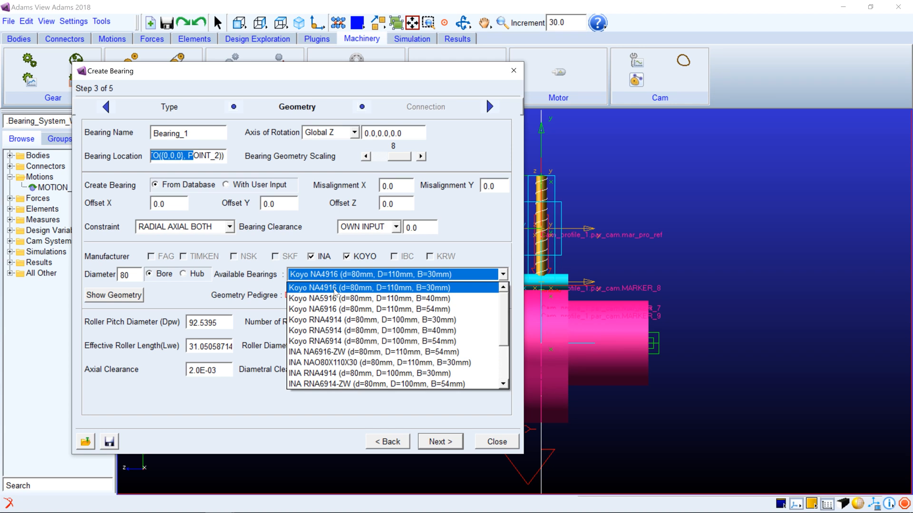
left_click(335, 288)
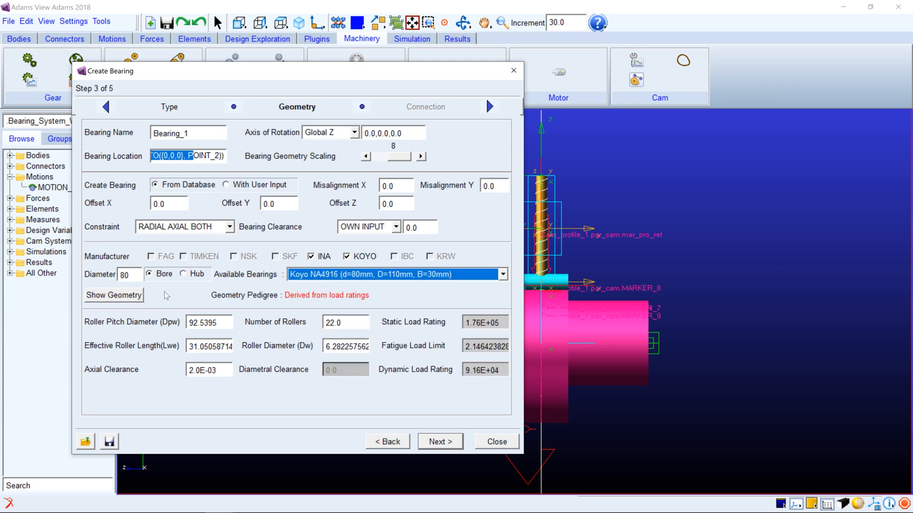
View the bearing geometry diagram, enter 22 as the number of rollers, and continue to the connection settings
left_click(134, 296)
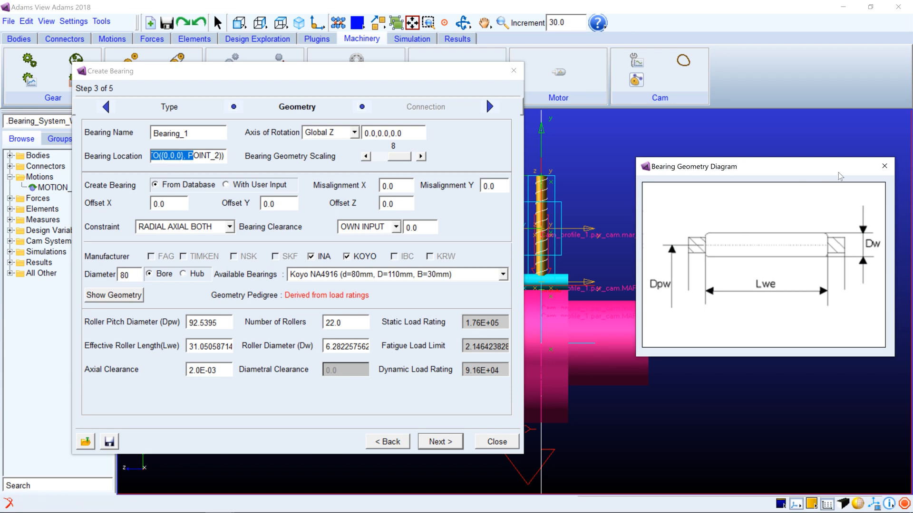
left_click(887, 170)
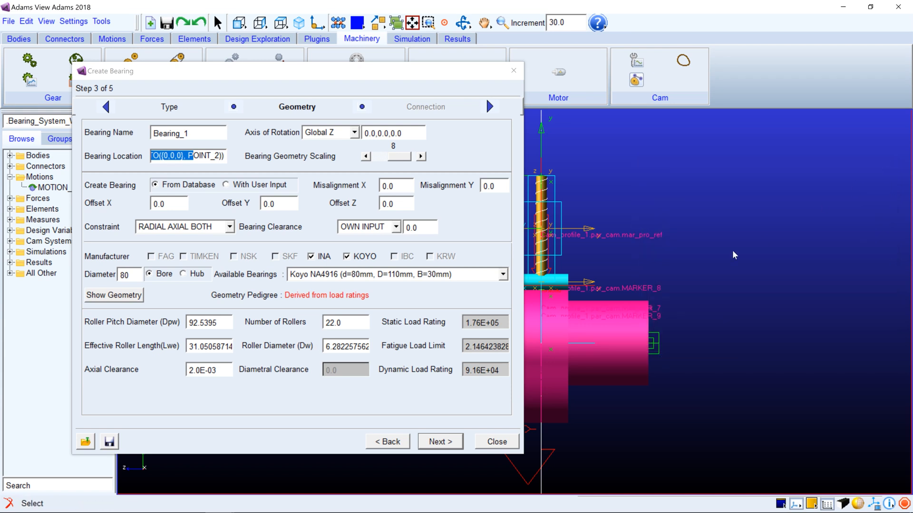
left_click_drag(343, 324, 319, 330)
type("2")
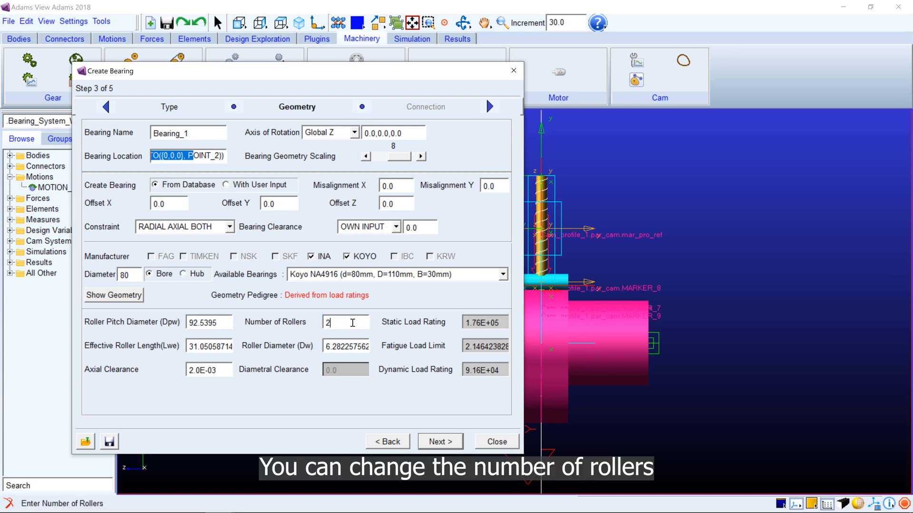
type("52")
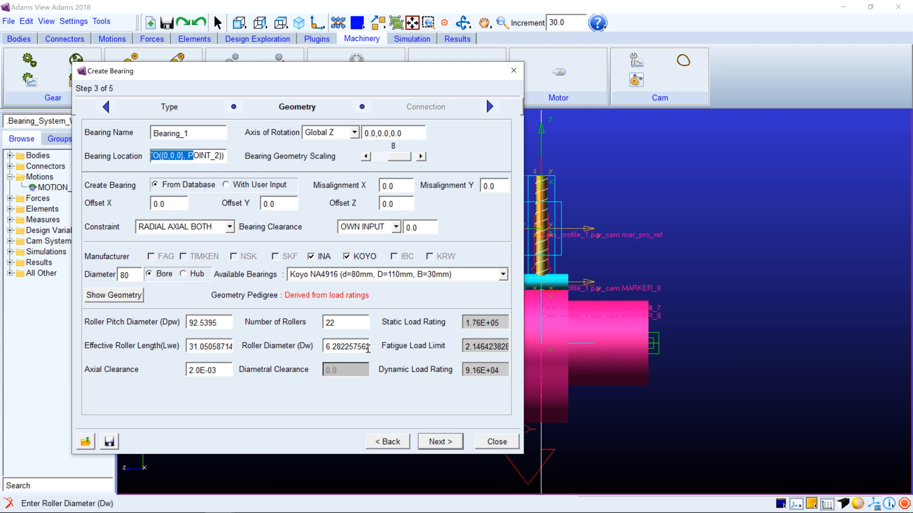
left_click(435, 441)
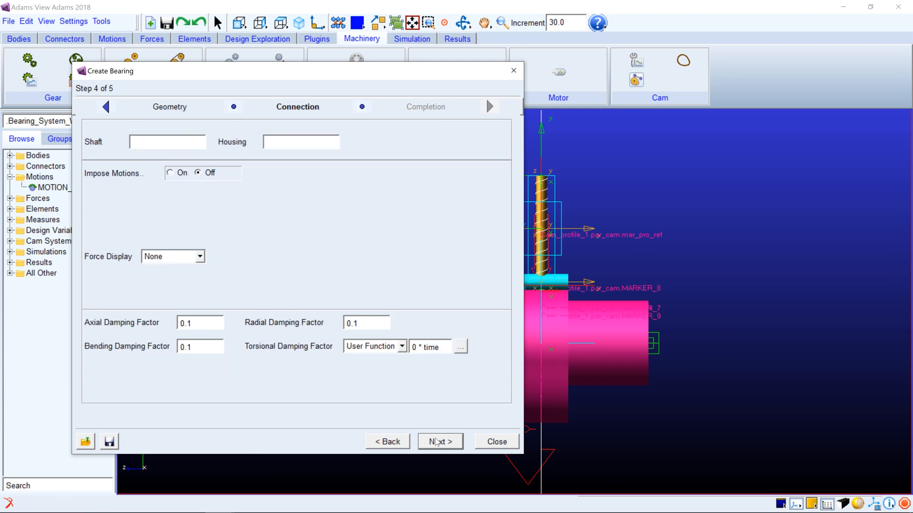
Connect the bearing with Cam_profile_1.par_cam as the shaft and ground as the housing
right_click(173, 142)
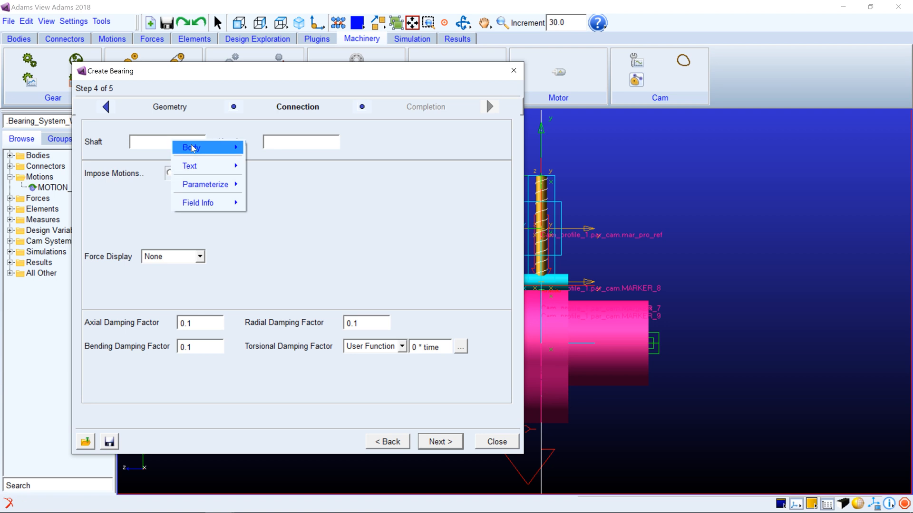
mouse_move(181, 147)
mouse_move(267, 176)
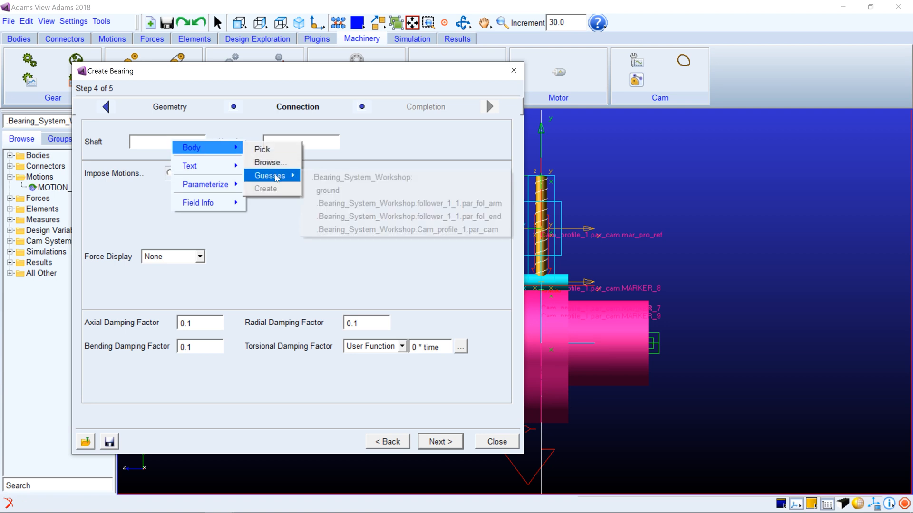
left_click(350, 230)
right_click(319, 145)
mouse_move(340, 153)
mouse_move(418, 181)
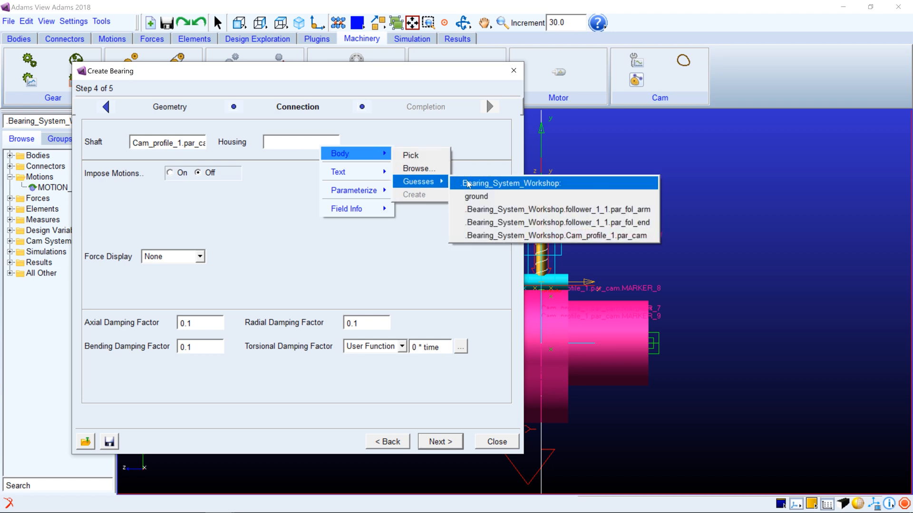
left_click(471, 196)
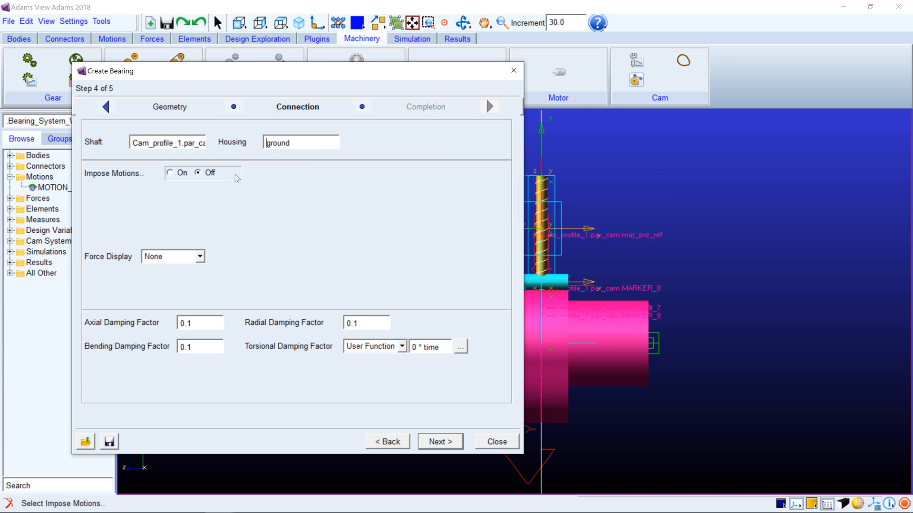
Impose motions on the bearing: velo(time) of 50*360d for the Z rotation and disp(time) of 0 * time for the Z translation
left_click(170, 173)
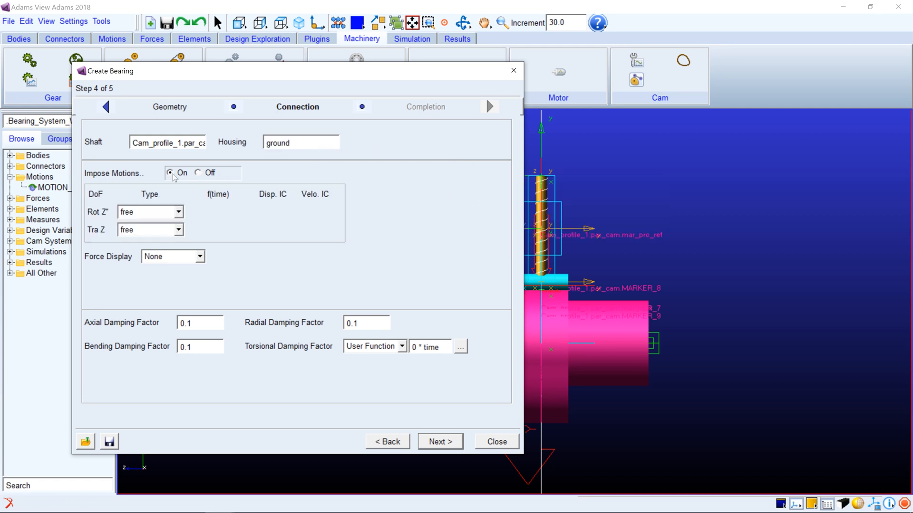
left_click(150, 212)
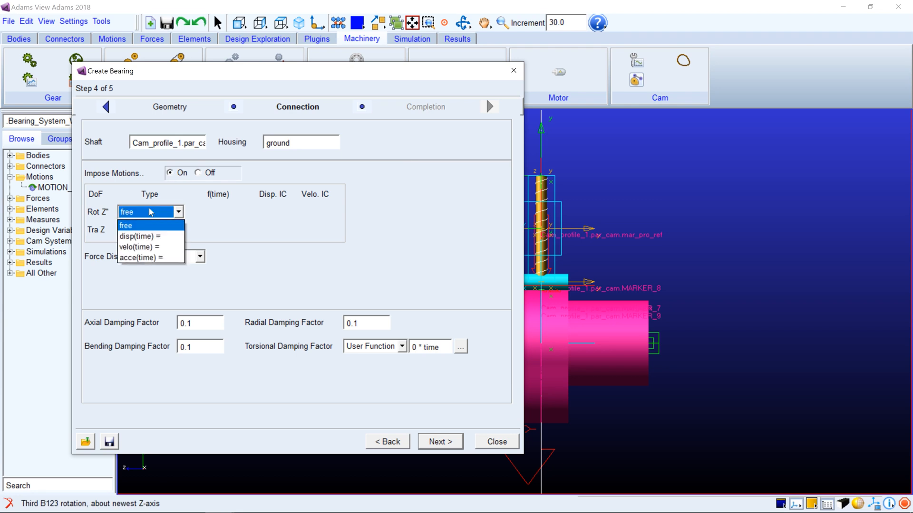
left_click(141, 251)
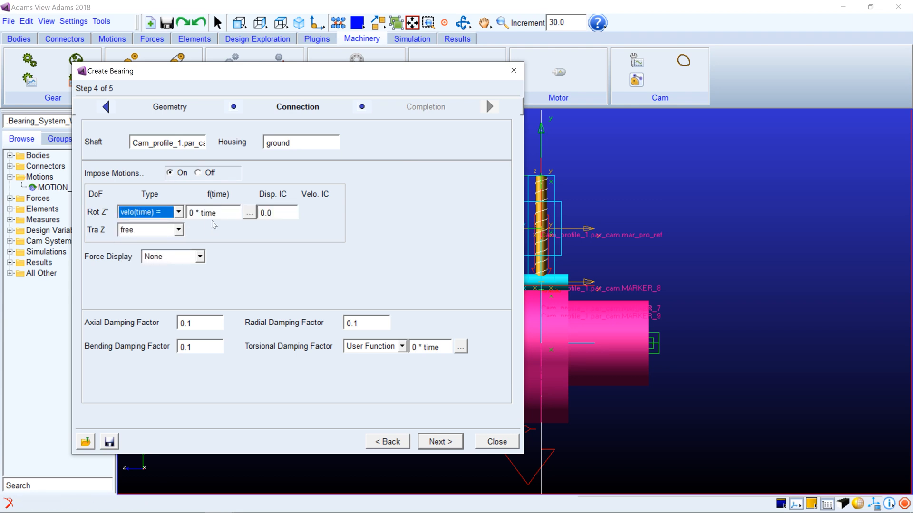
type("50*360d")
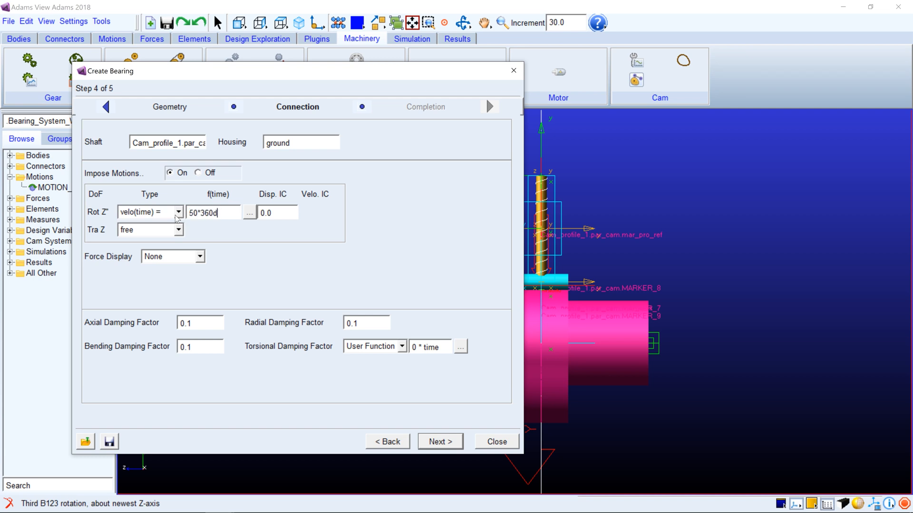
left_click(178, 230)
left_click(159, 254)
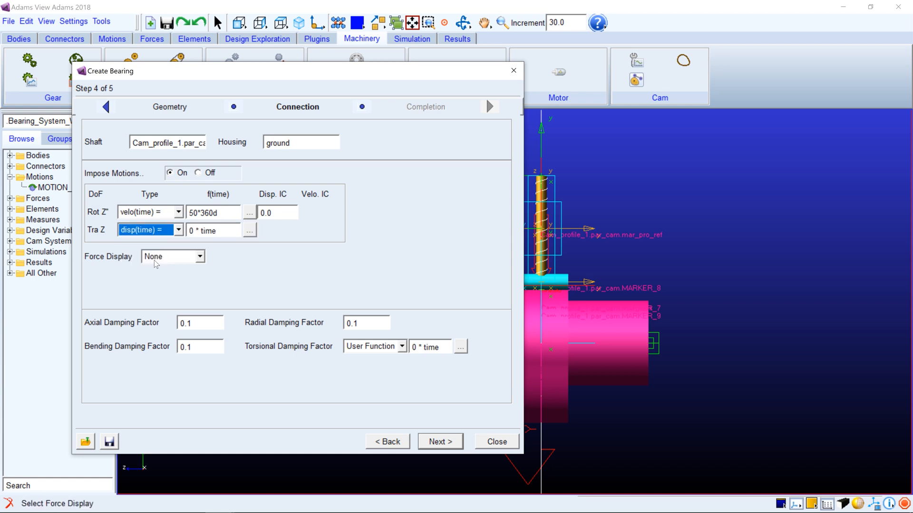
Keep the bearing's force display at None and finish creating the bearing
left_click(191, 261)
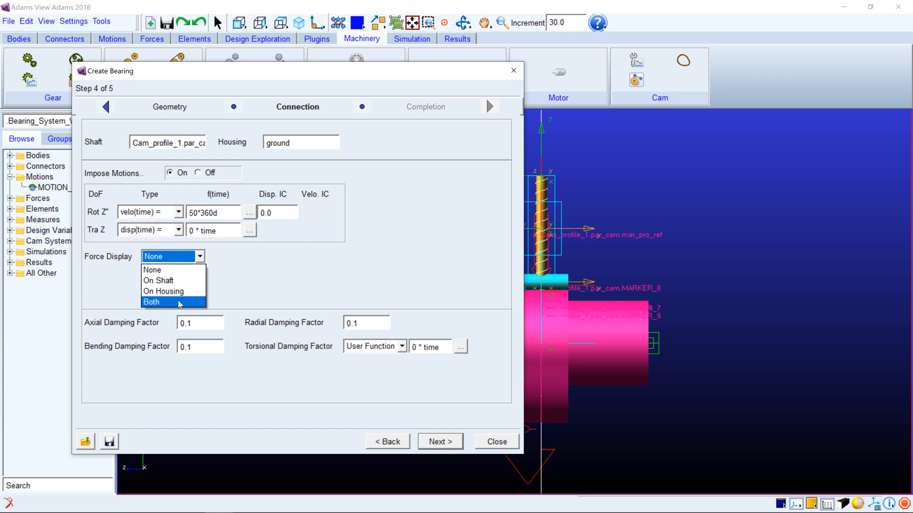
left_click(170, 271)
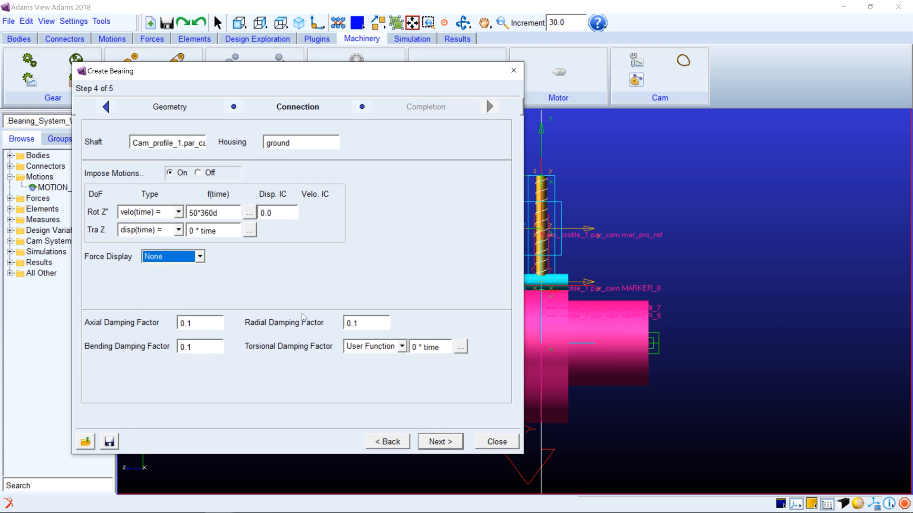
left_click(439, 445)
left_click(440, 443)
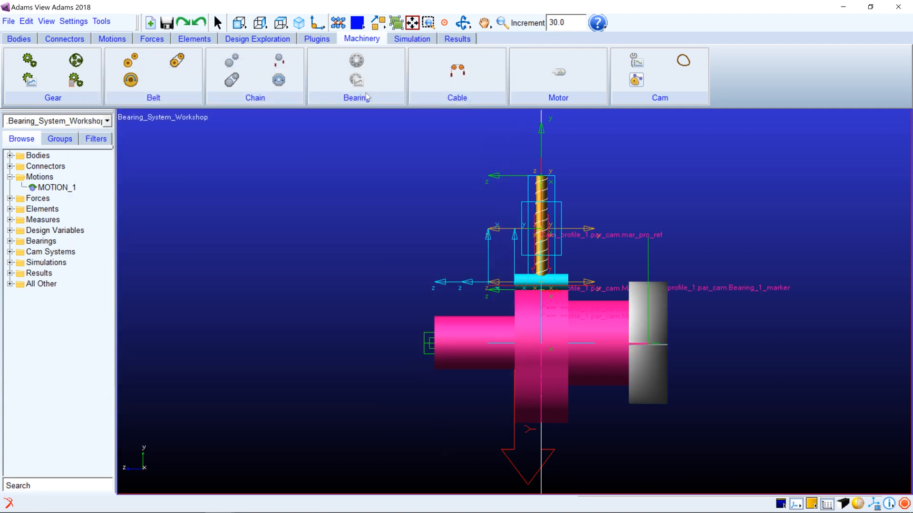
Start another bearing using the Detailed method and the Needle Roller Bearing with/without internal ring type
left_click(358, 63)
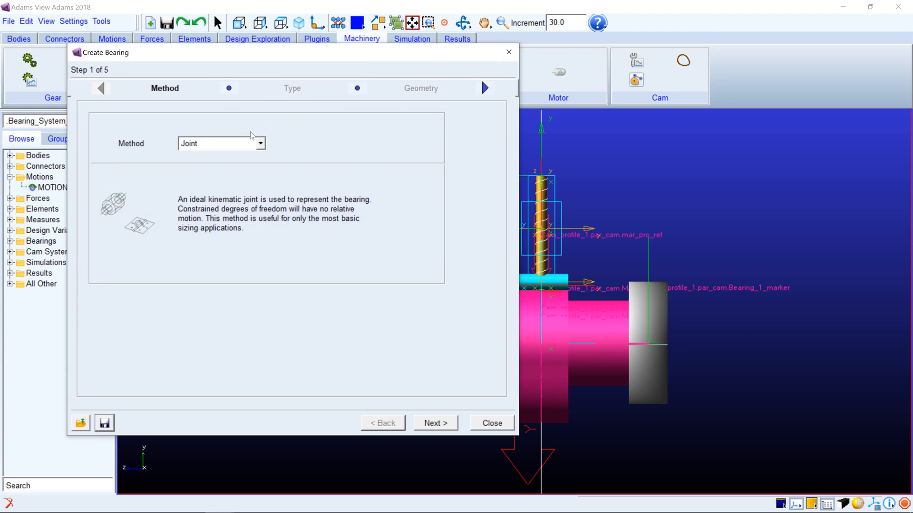
left_click(241, 145)
left_click(215, 178)
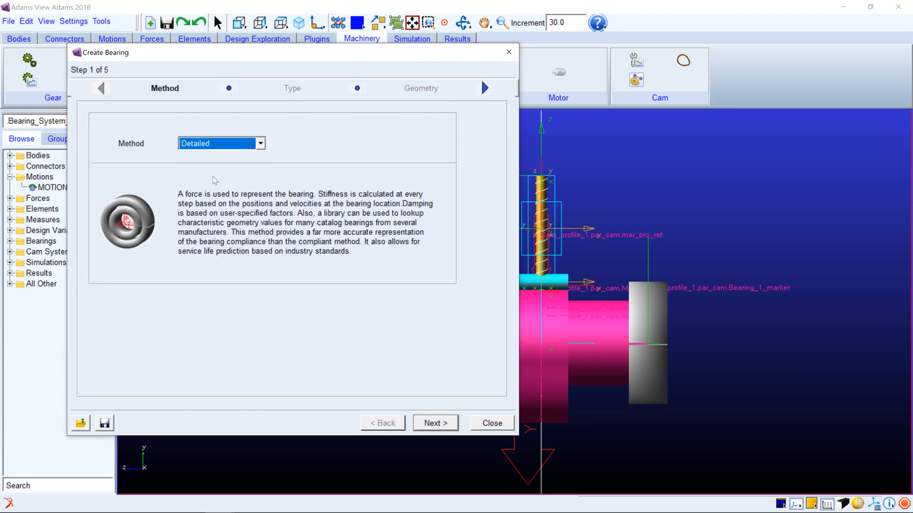
left_click(435, 423)
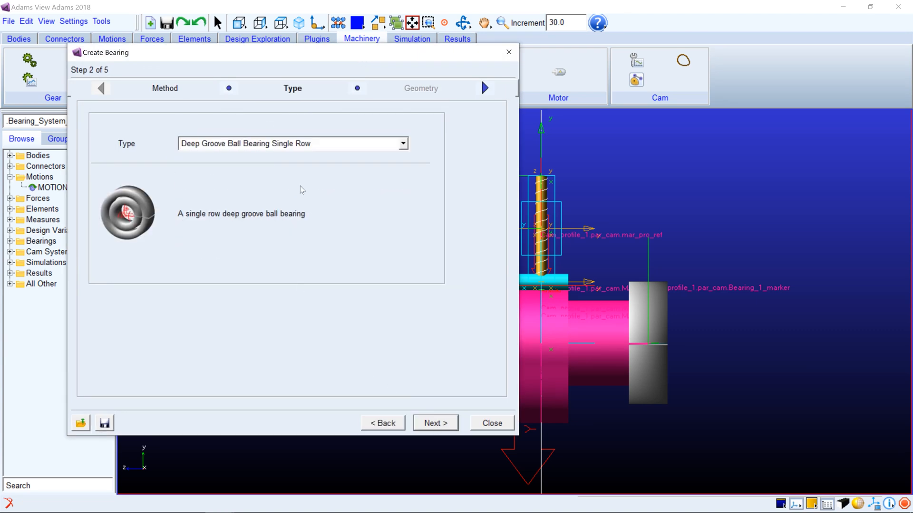
left_click(266, 143)
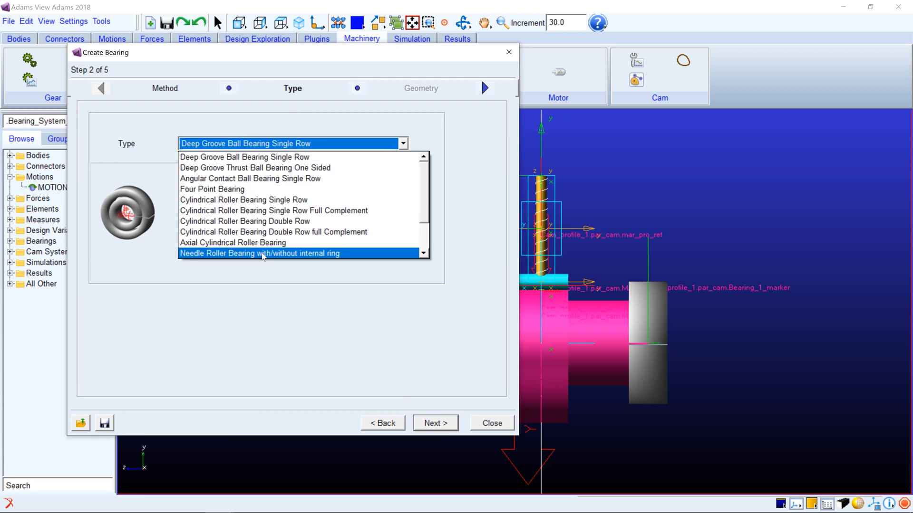
left_click(263, 254)
left_click(436, 424)
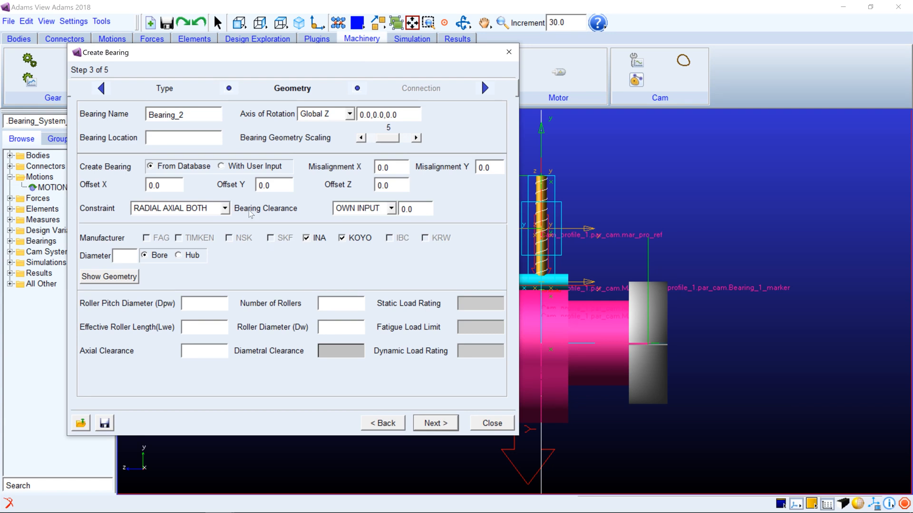
Locate the second bearing at the ground point on the free end of the thinner shaft section
right_click(196, 138)
left_click(224, 144)
left_click_drag(376, 56, 257, 60)
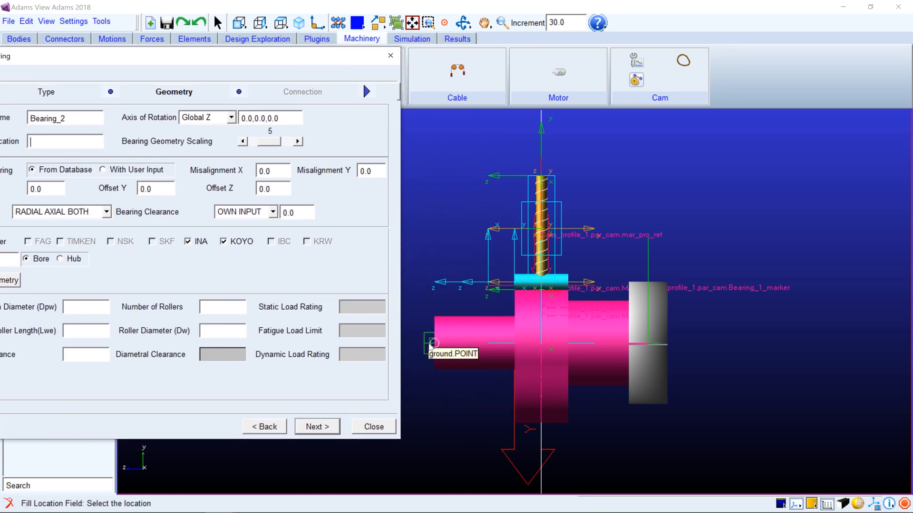
left_click(432, 345)
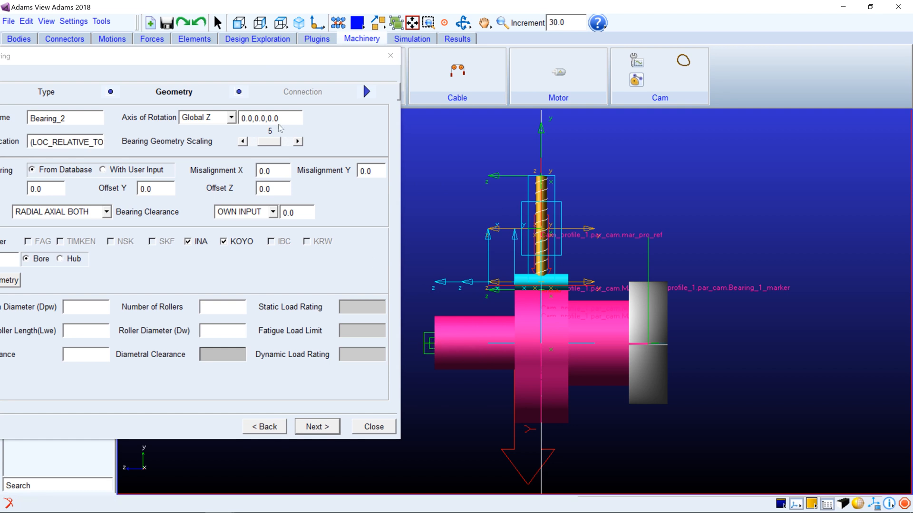
left_click_drag(213, 57, 388, 58)
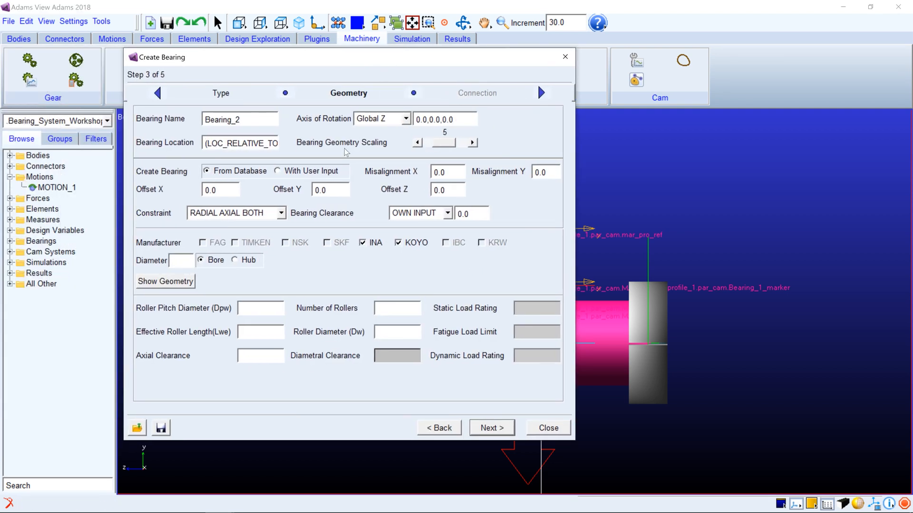
Set the bore diameter to 50, choose Koyo 50NQ7217 (d=50mm, D=72mm, B=17mm), and continue to the connection settings
left_click(189, 260)
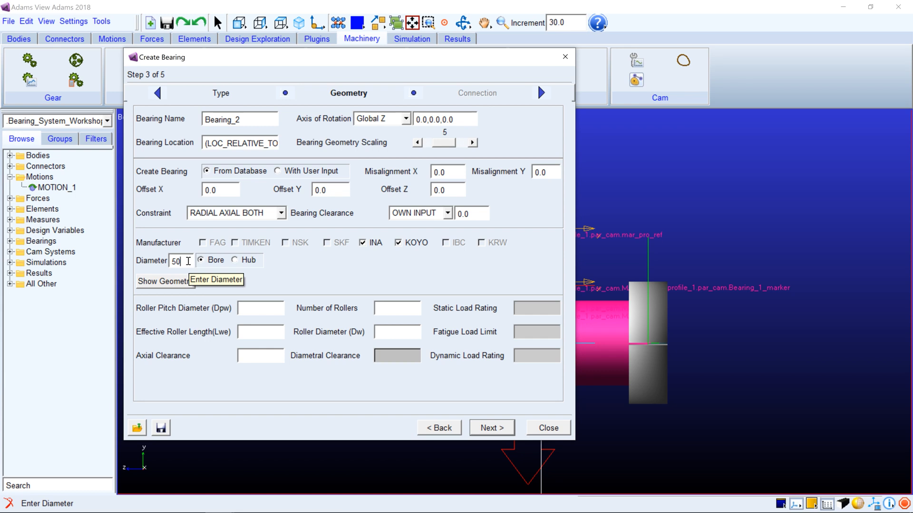
key("Return")
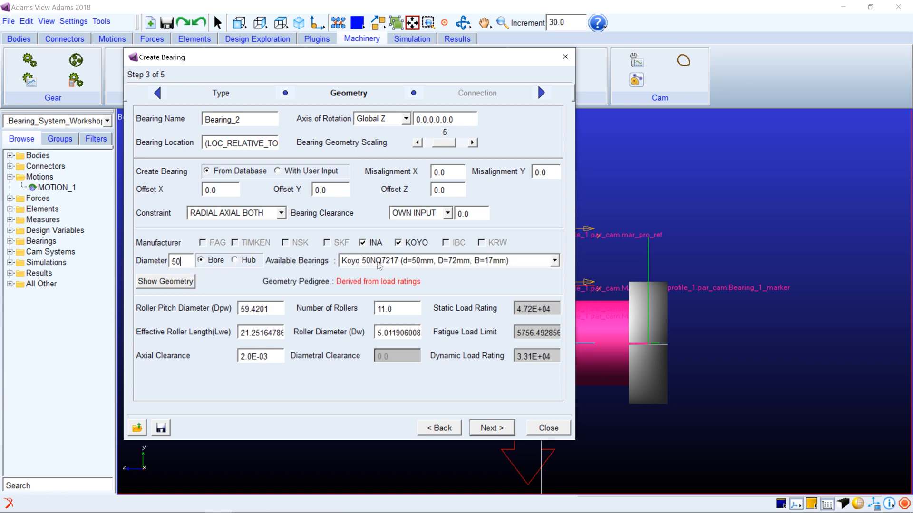
left_click(378, 261)
left_click(379, 274)
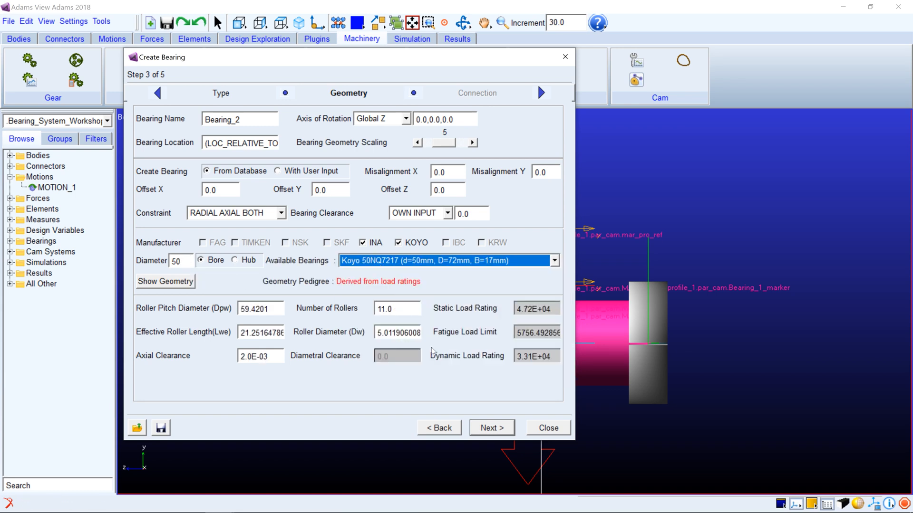
left_click(485, 428)
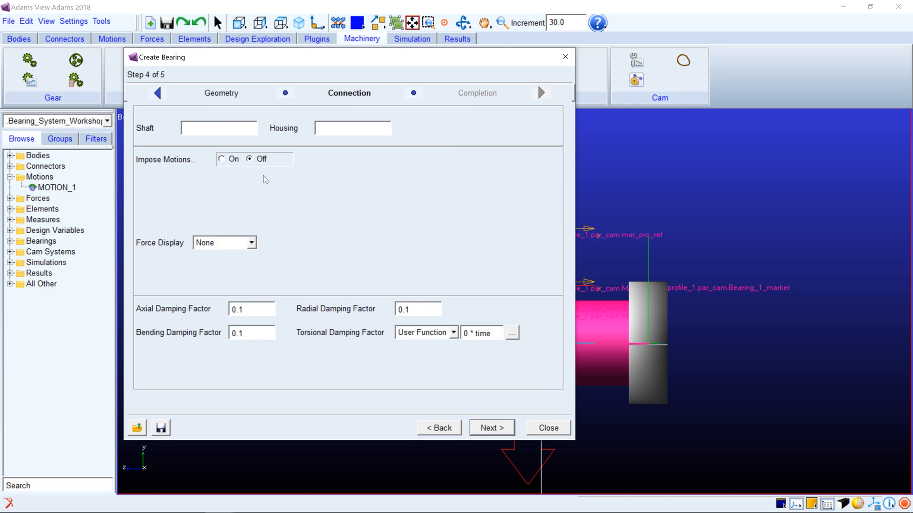
Connect the second bearing with Cam_profile_1.par_cam as the shaft and ground as the housing, and finish creating it
right_click(225, 128)
mouse_move(262, 135)
mouse_move(347, 167)
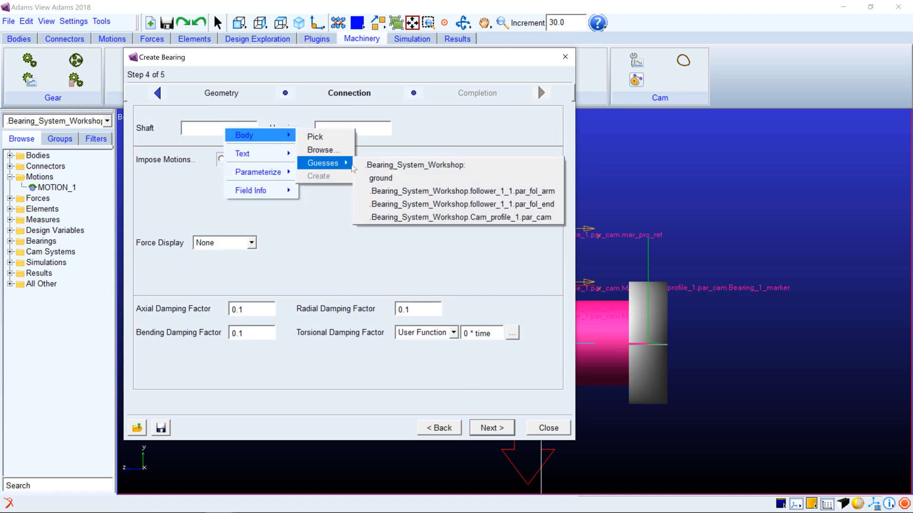
left_click(388, 217)
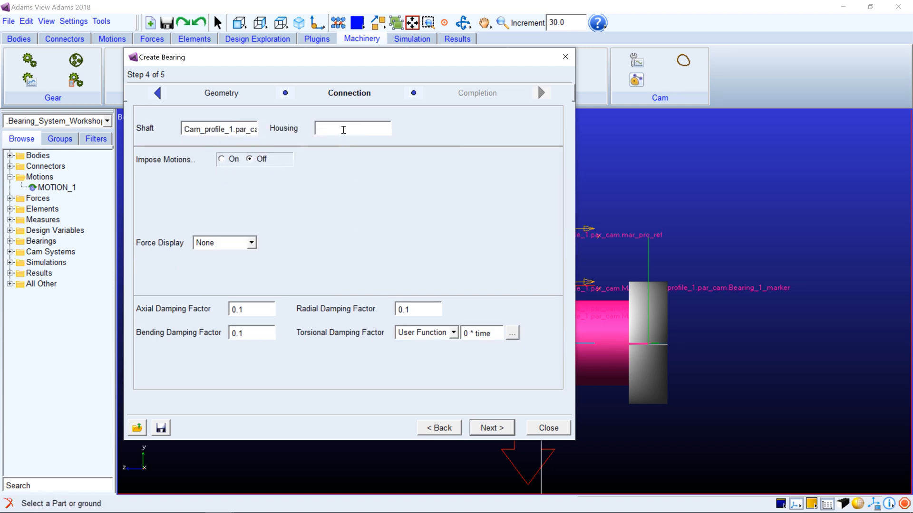
right_click(343, 130)
mouse_move(399, 138)
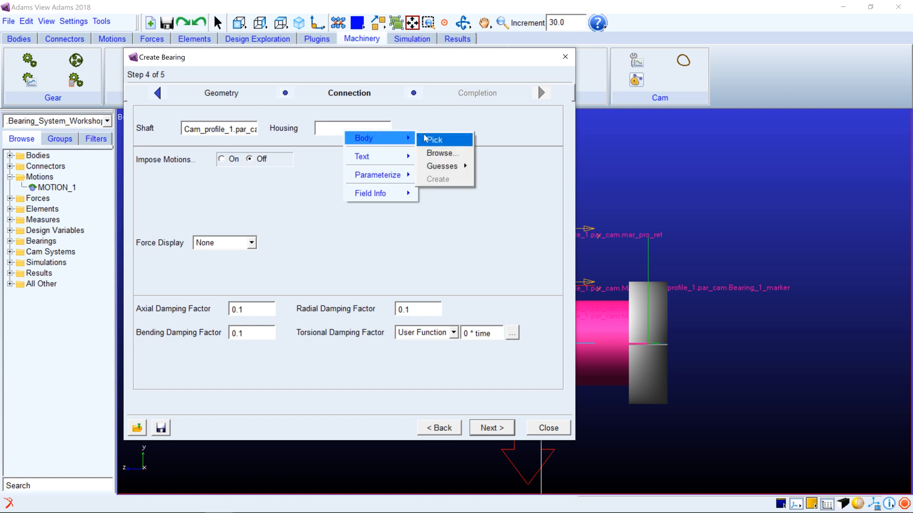
mouse_move(442, 167)
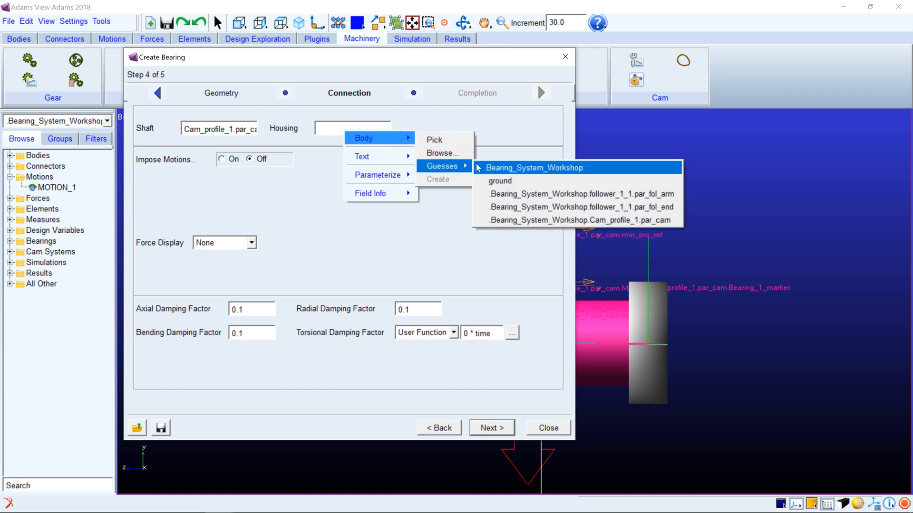
left_click(493, 181)
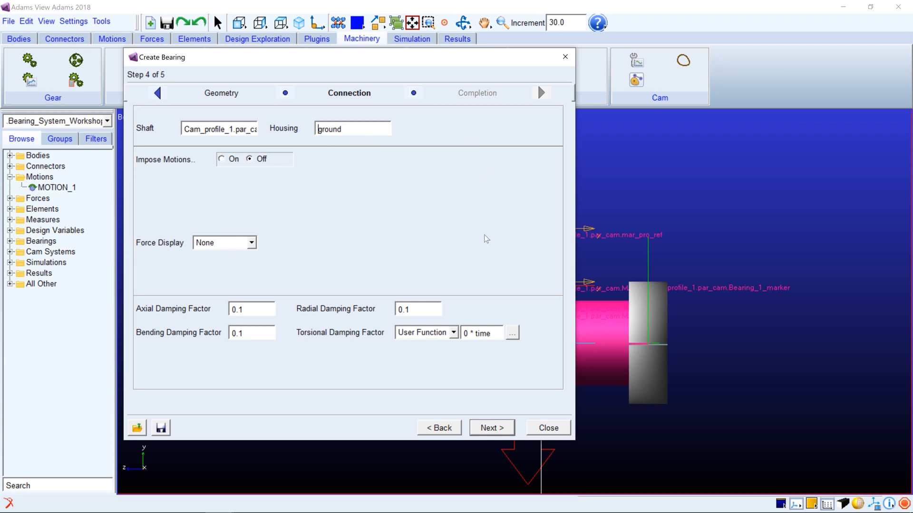
left_click(493, 429)
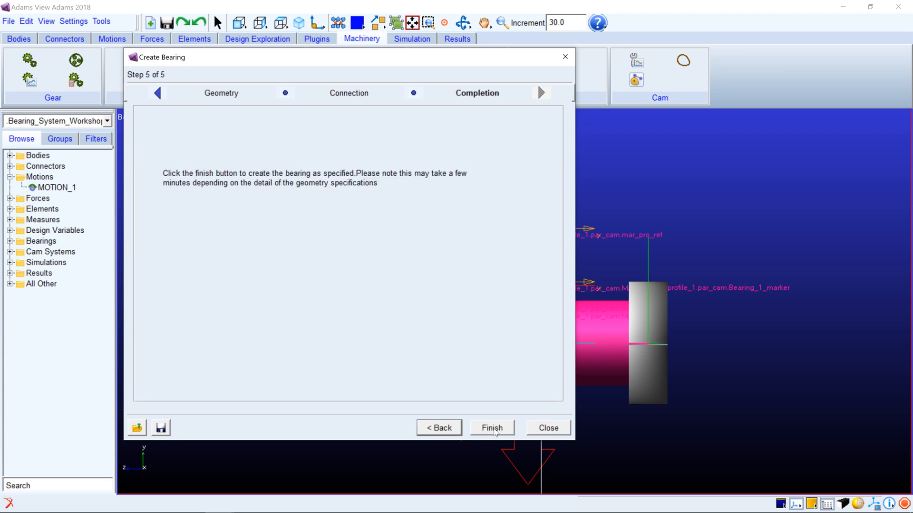
left_click(493, 428)
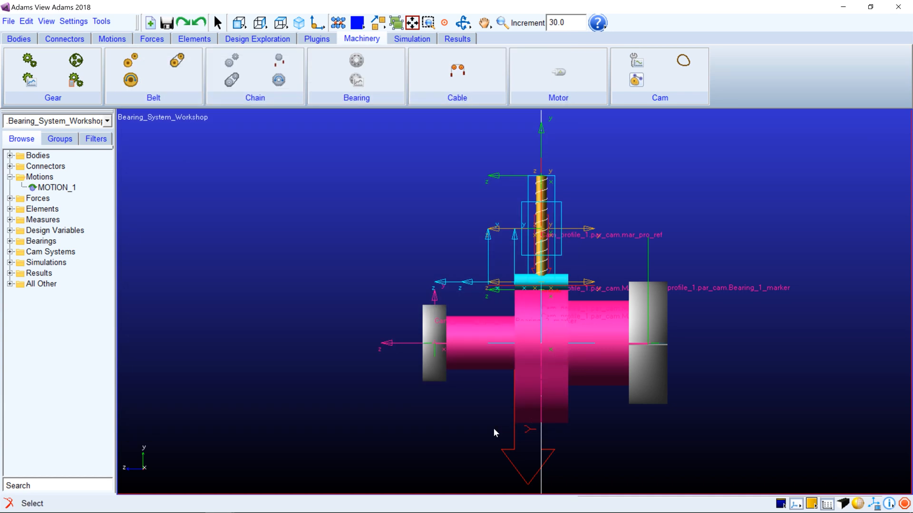
Start a bearing output request and choose Bearing_1 as its bearing
key("r")
left_click_drag(493, 428, 404, 418)
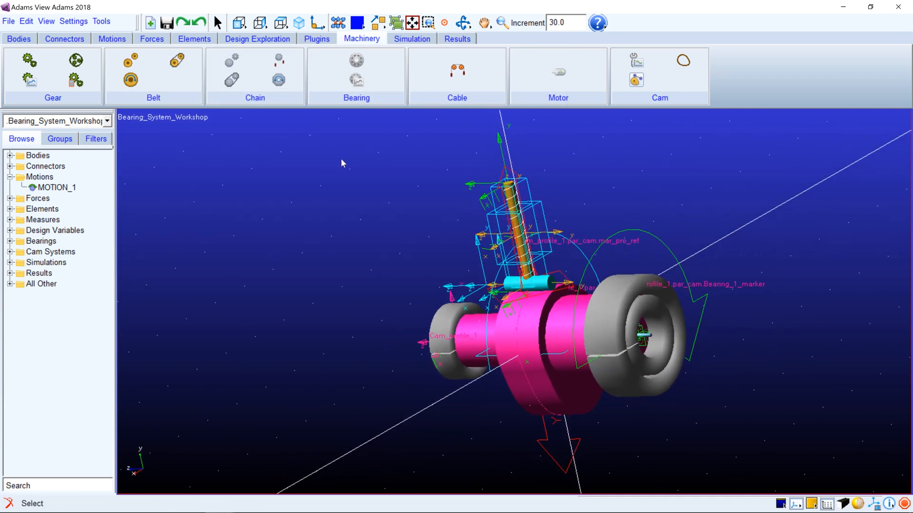
left_click(299, 23)
left_click(356, 60)
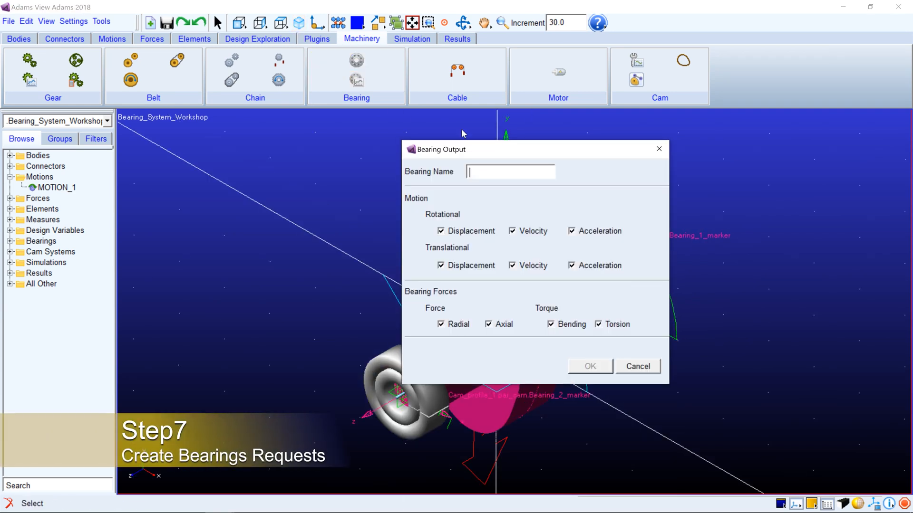
right_click(504, 169)
mouse_move(542, 179)
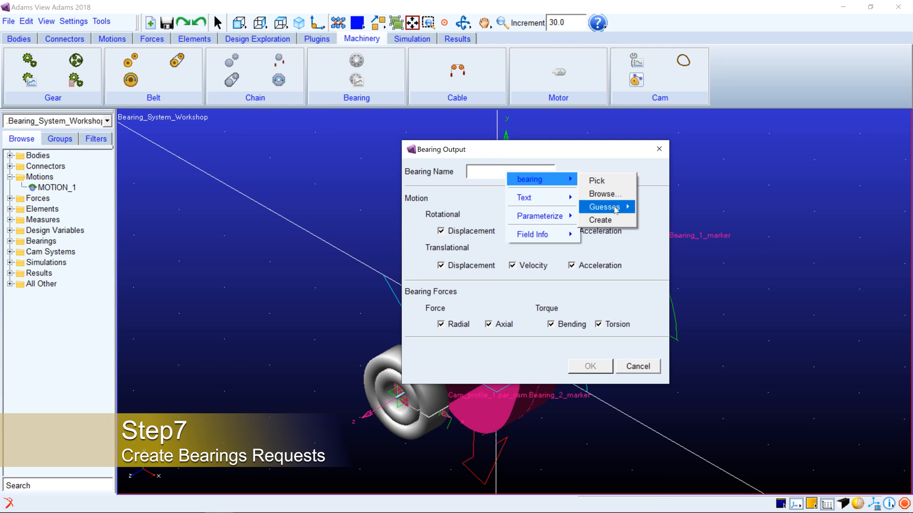
mouse_move(615, 209)
left_click(662, 220)
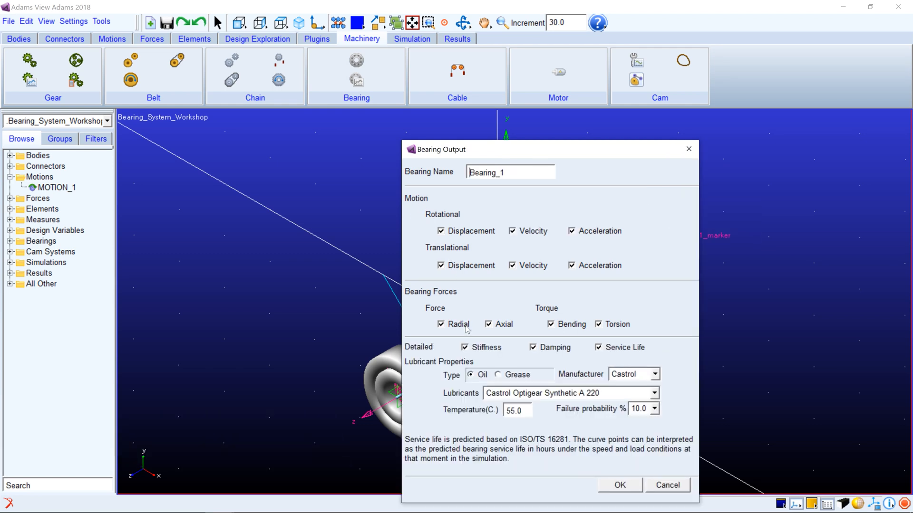
Set Bearing_1's lubricant to Arcanol BIO2 grease, keep the failure probability at 10.0 %, and create the output request
left_click(515, 378)
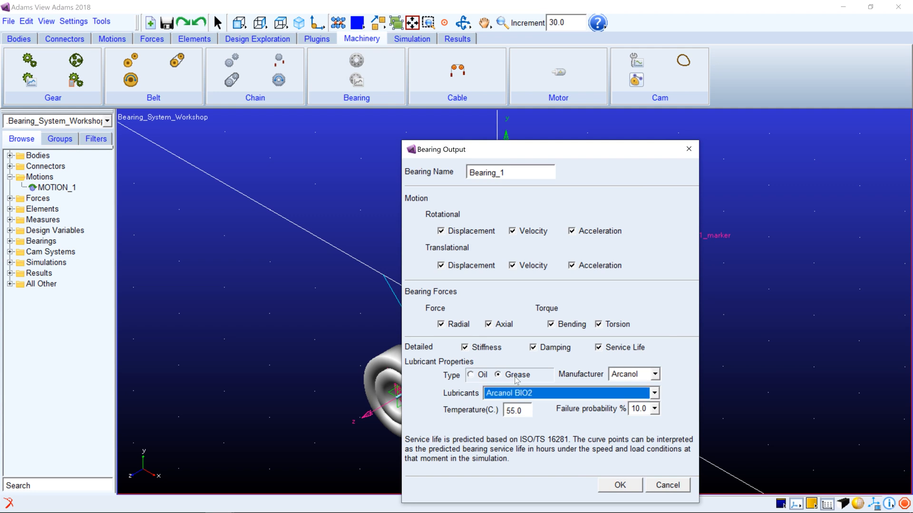
left_click(634, 375)
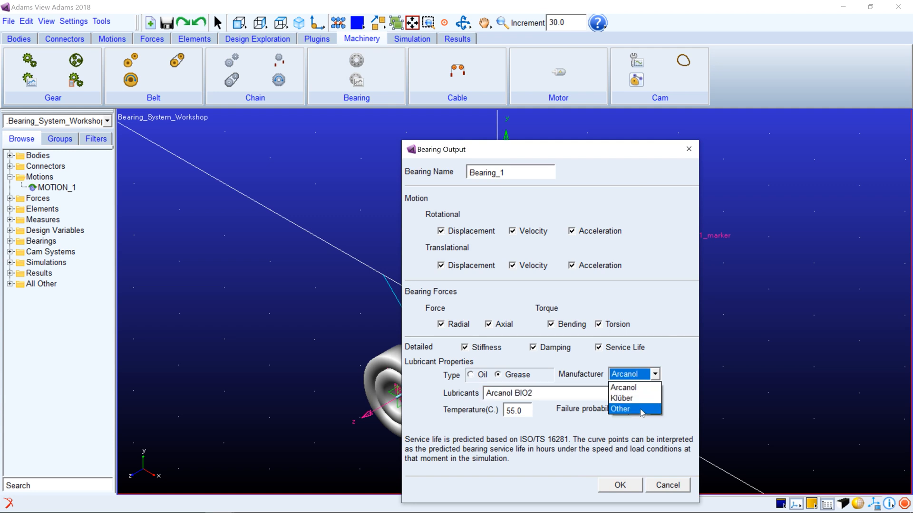
left_click(638, 389)
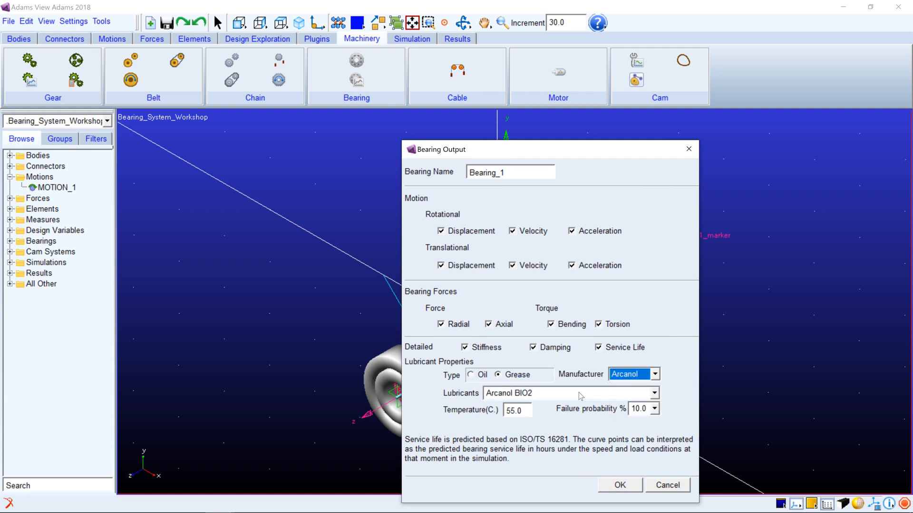
left_click(652, 394)
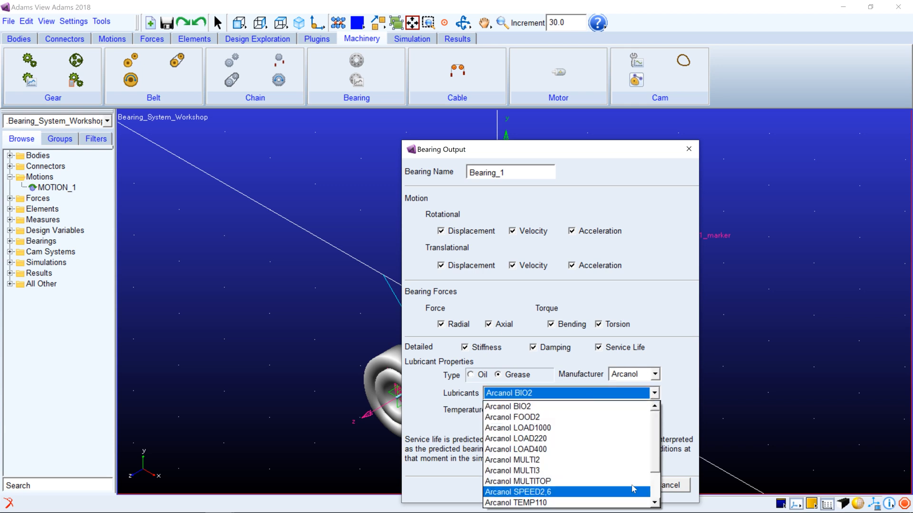
left_click(650, 393)
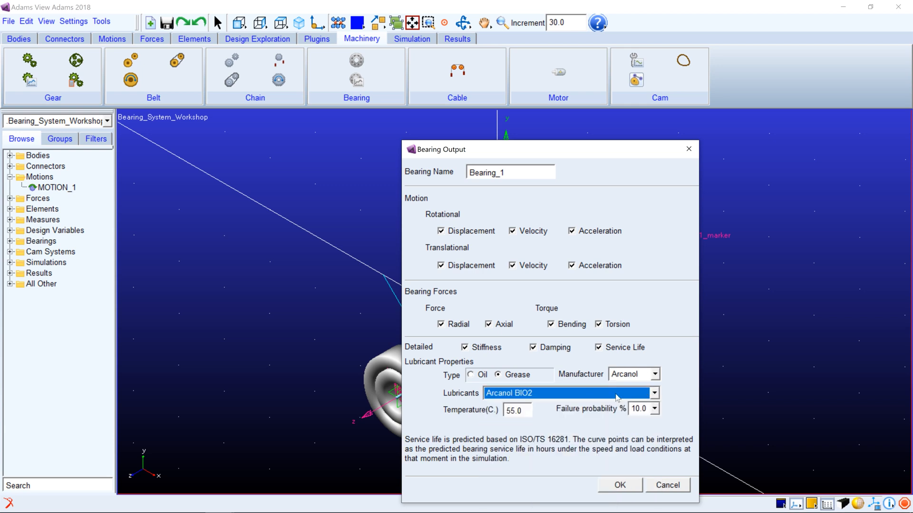
left_click(655, 409)
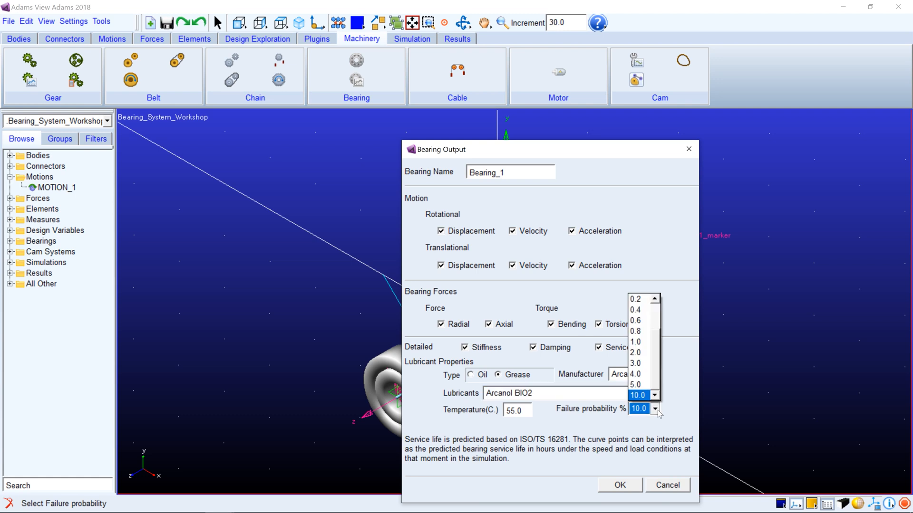
left_click(655, 409)
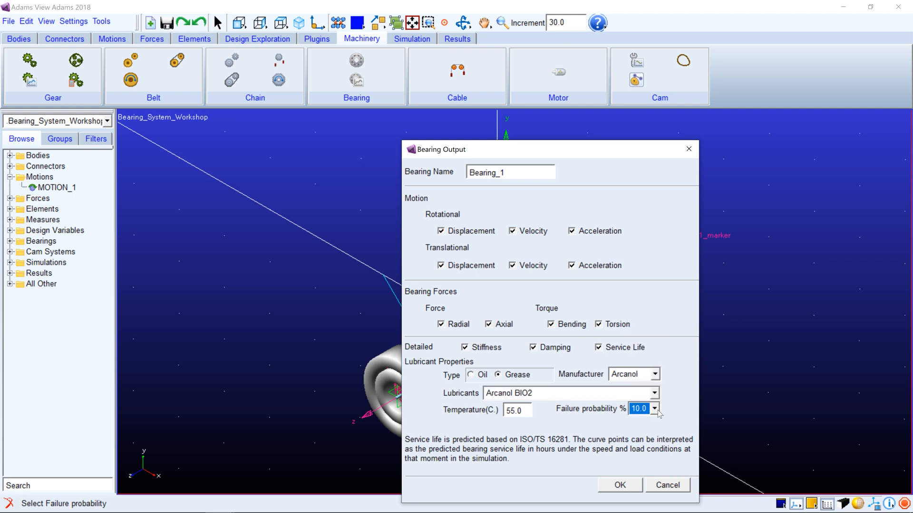
left_click(622, 484)
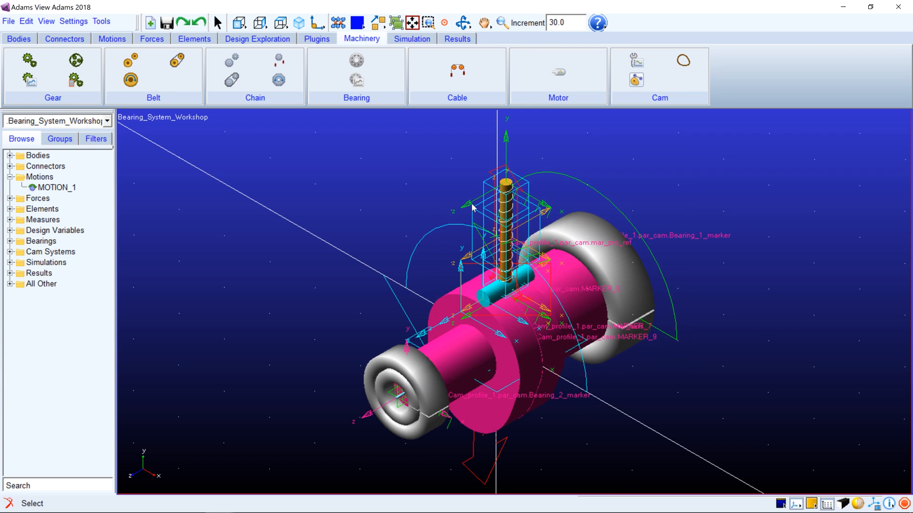
Create a bearing output request for Bearing_2 with Arcanol BIO2 grease as the lubricant
left_click(383, 101)
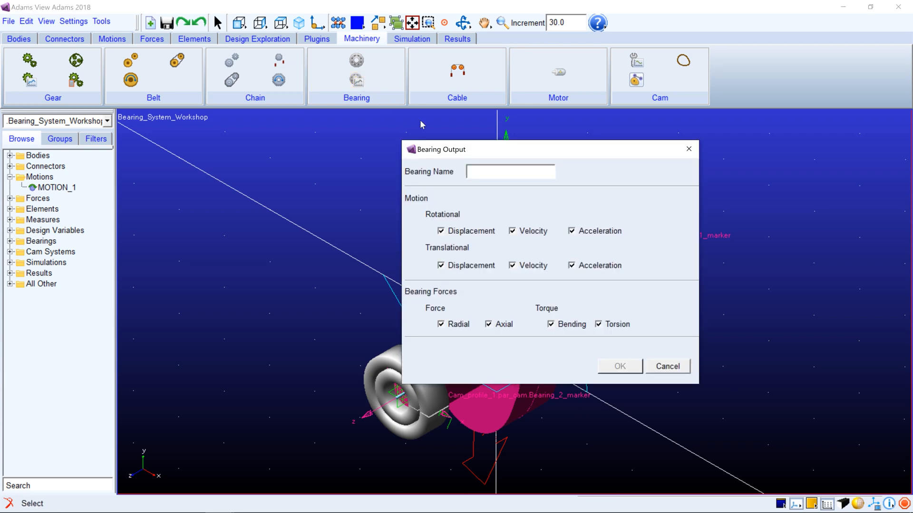
left_click(502, 178)
right_click(502, 177)
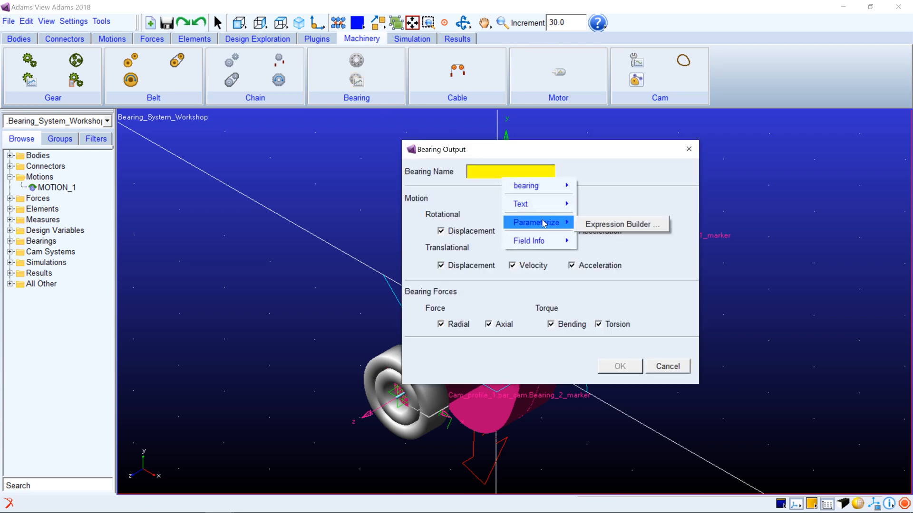
mouse_move(541, 186)
mouse_move(608, 214)
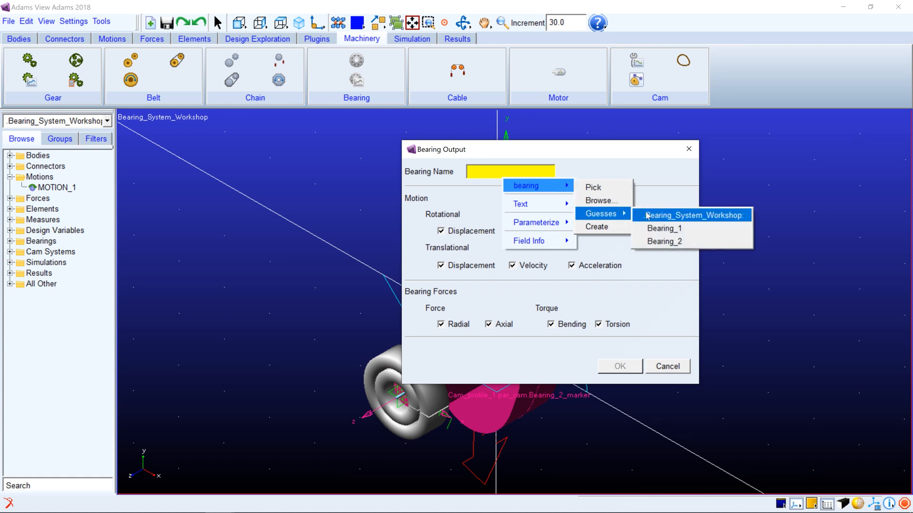
left_click(661, 241)
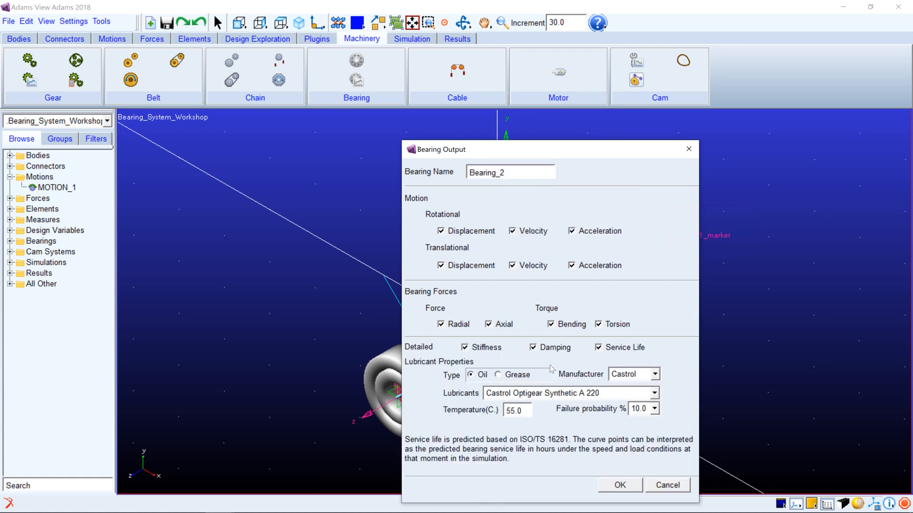
left_click(526, 375)
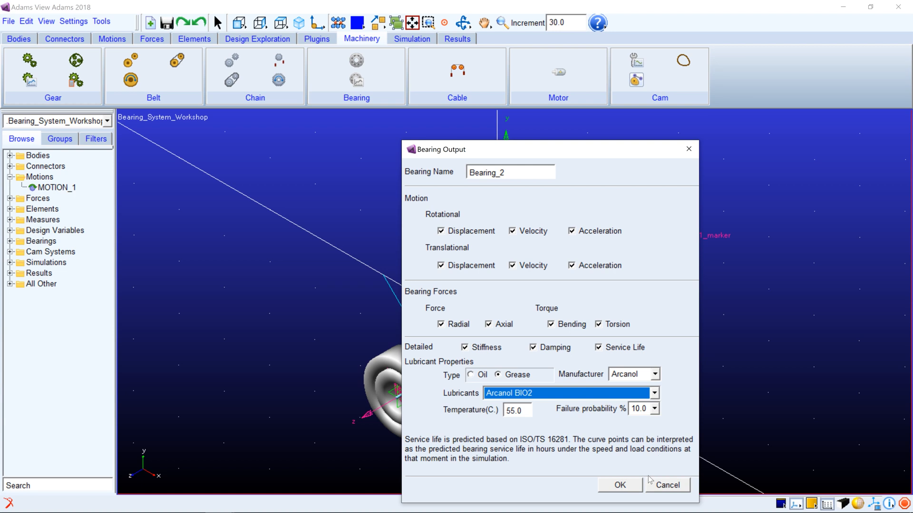
left_click(628, 491)
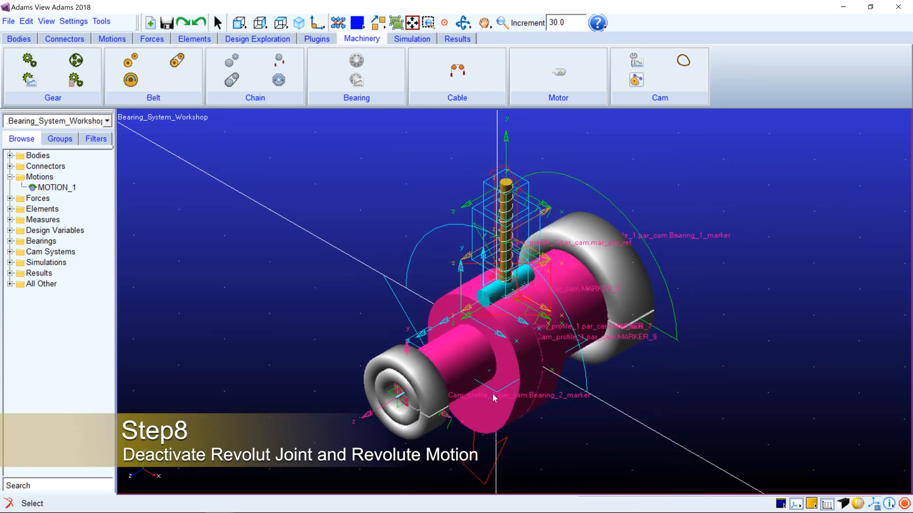
Deactivate the revolute motion MOTION_1 together with its dependents
right_click(65, 187)
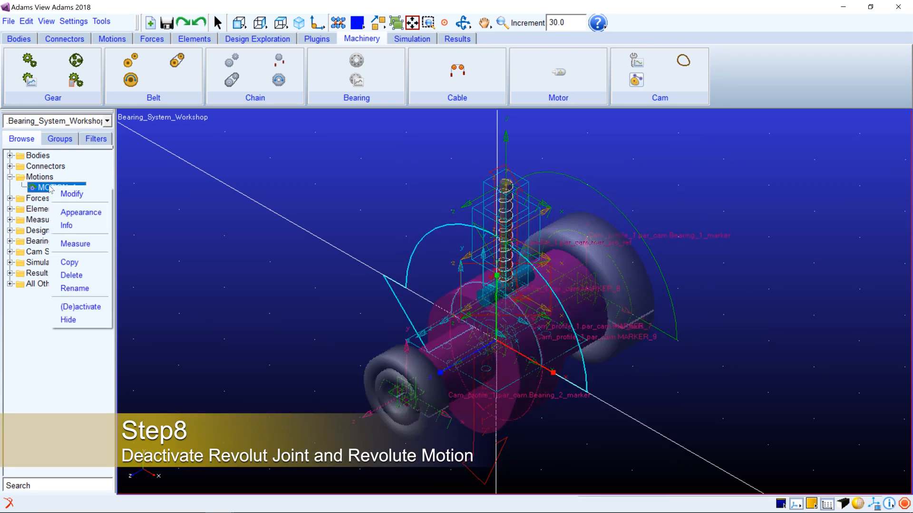
left_click(89, 307)
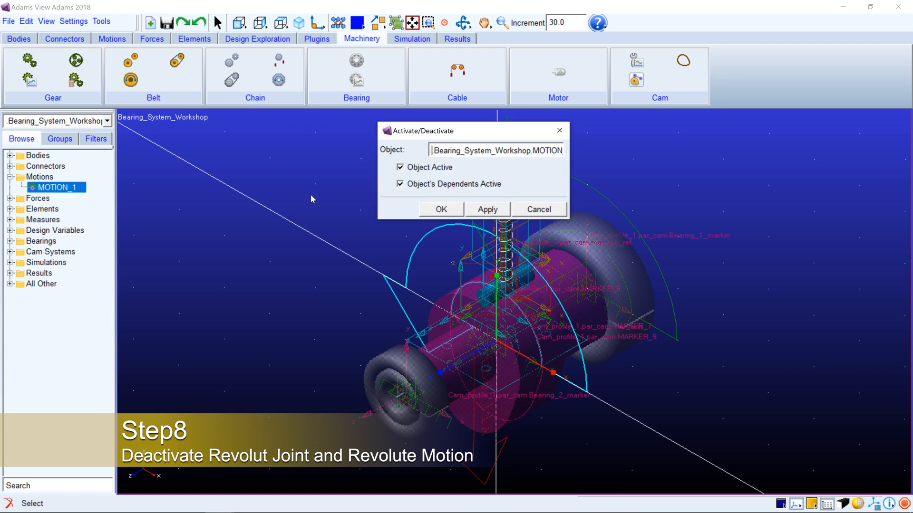
left_click(432, 209)
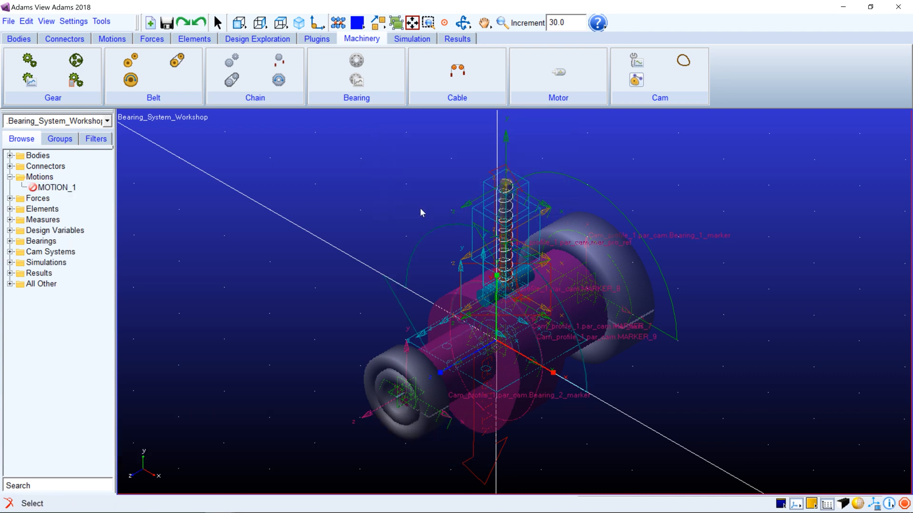
Deactivate the revolute joint JOINT_1 together with its dependents
left_click(10, 167)
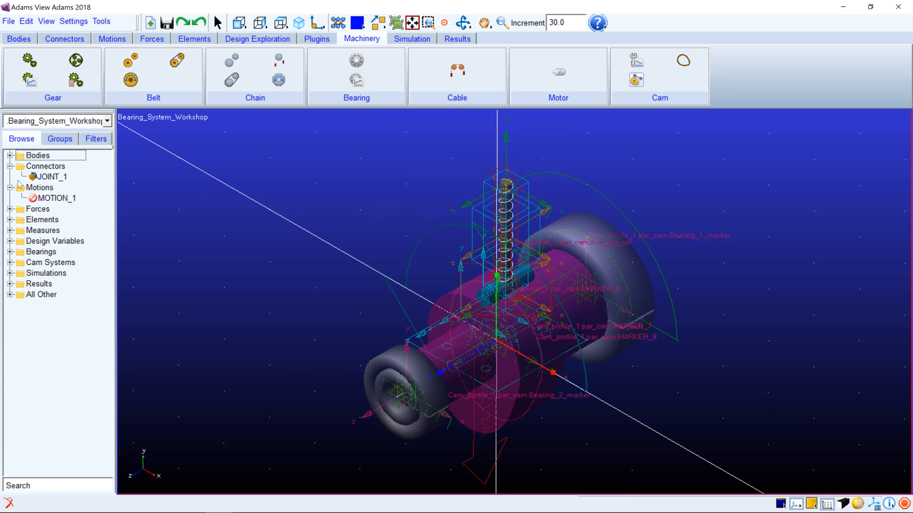
right_click(54, 177)
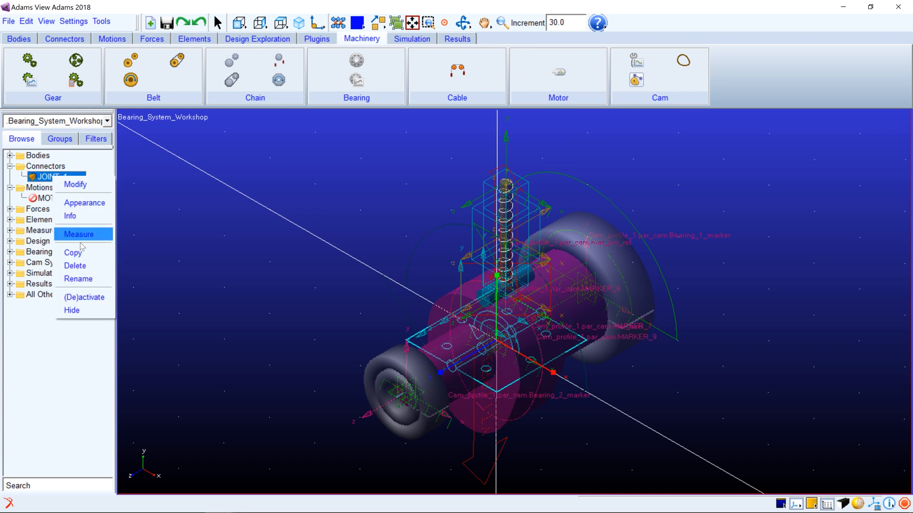
left_click(84, 297)
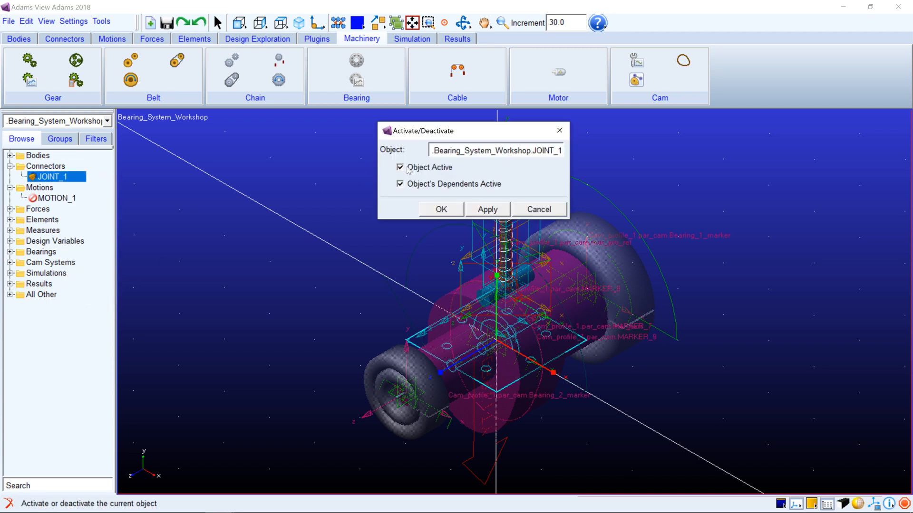
left_click(435, 209)
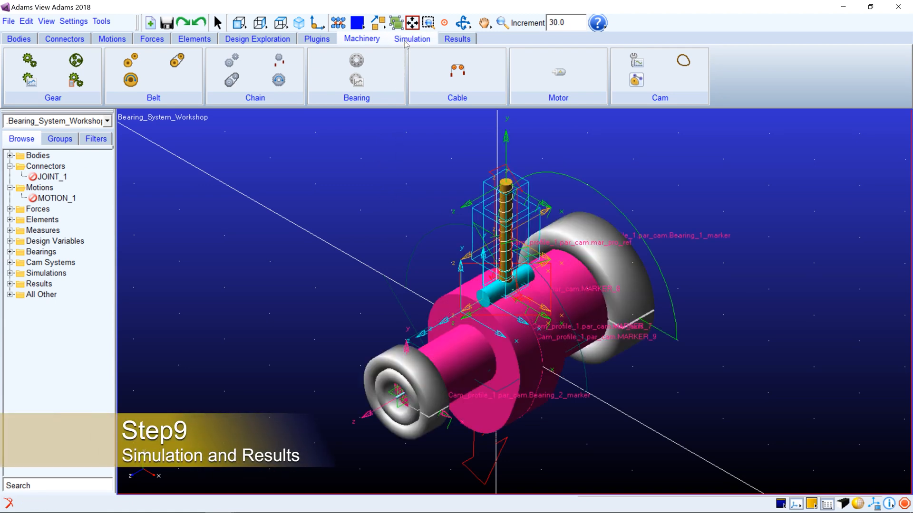
Run an interactive simulation with end time 2/50 and 500 steps, and clear and close the message window
left_click(406, 40)
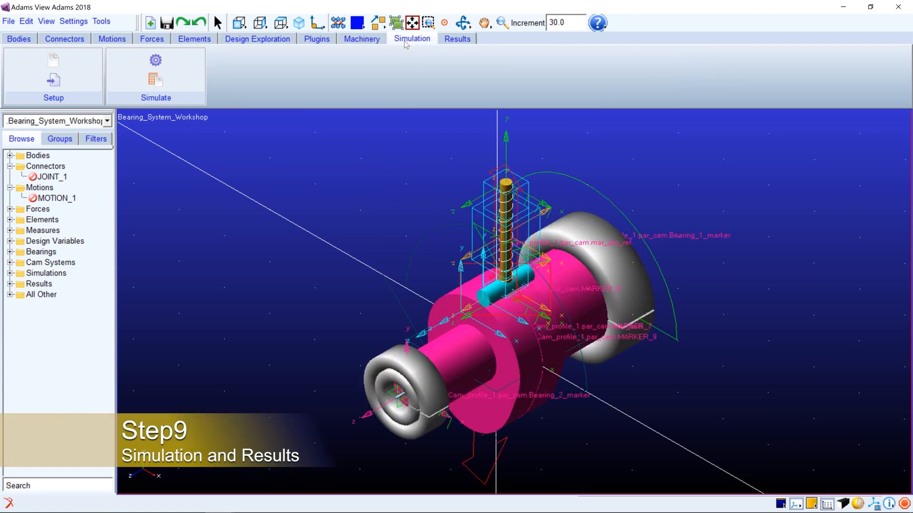
left_click(179, 62)
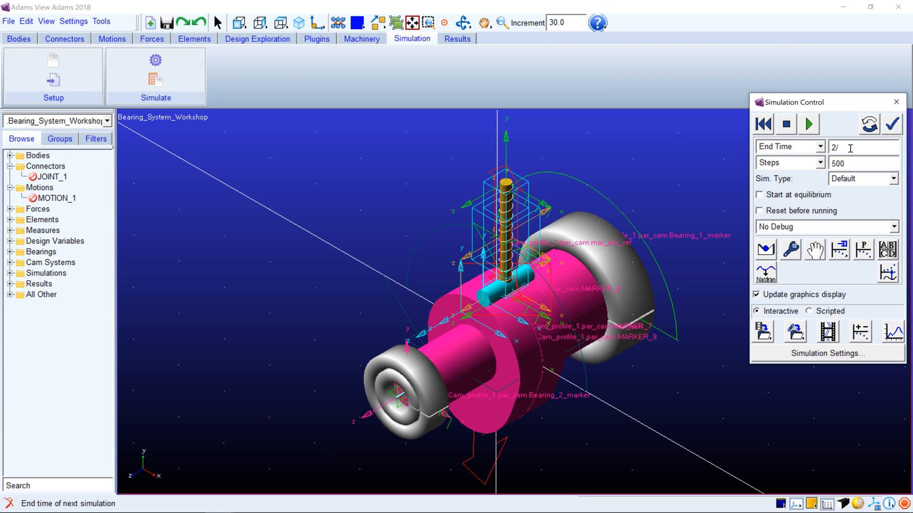
key("Return")
left_click(809, 124)
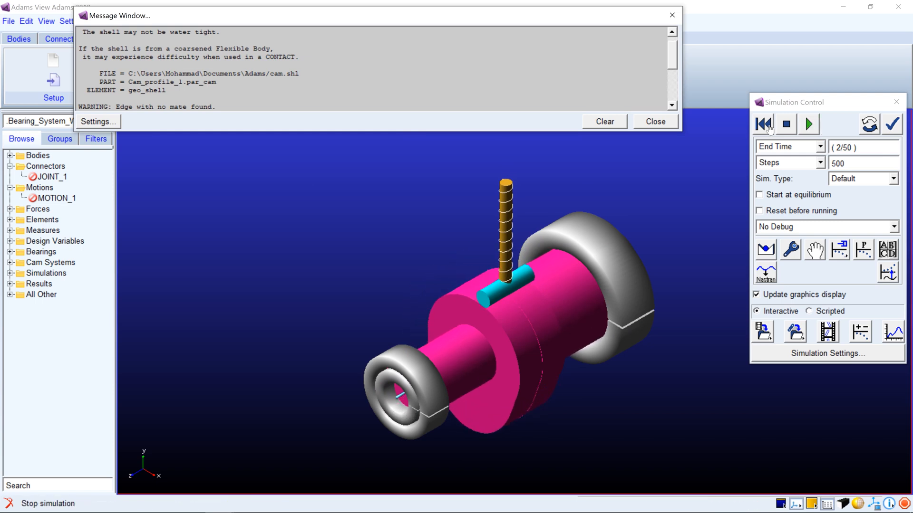
left_click(616, 122)
left_click(649, 122)
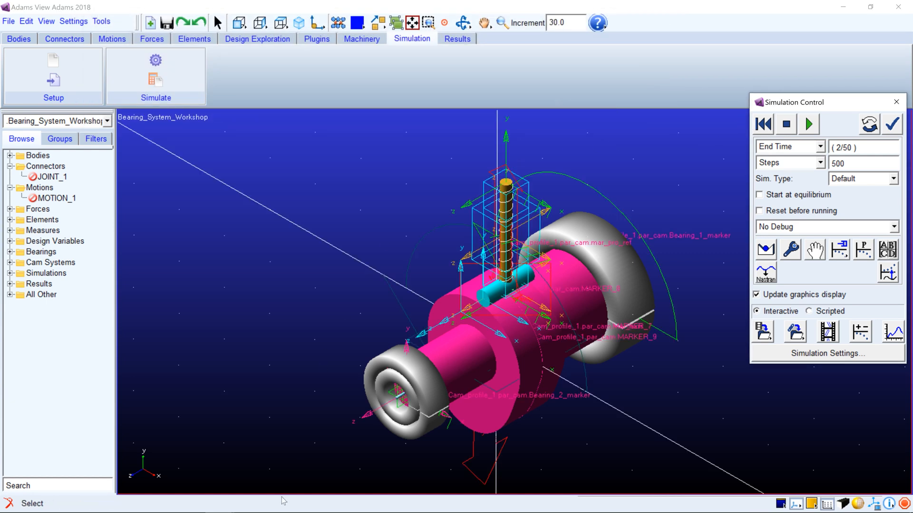
Switch to Adams PostProcessor, filter the plot data by force, and make the JOINT_1 X-force plot active
mouse_move(220, 502)
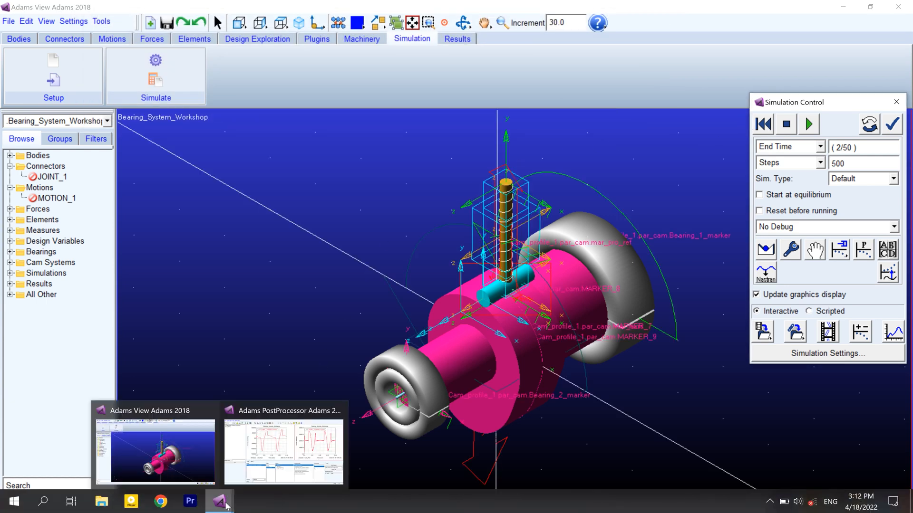
left_click(269, 460)
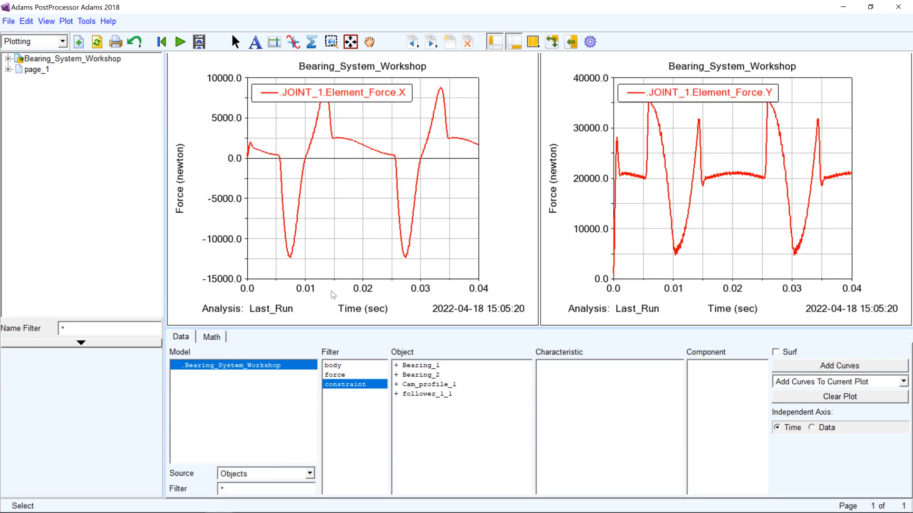
left_click(328, 375)
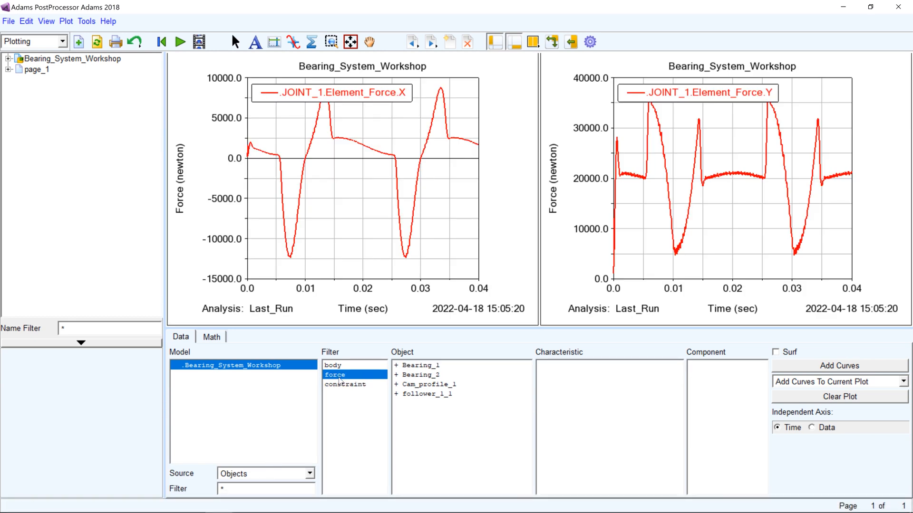
left_click(333, 259)
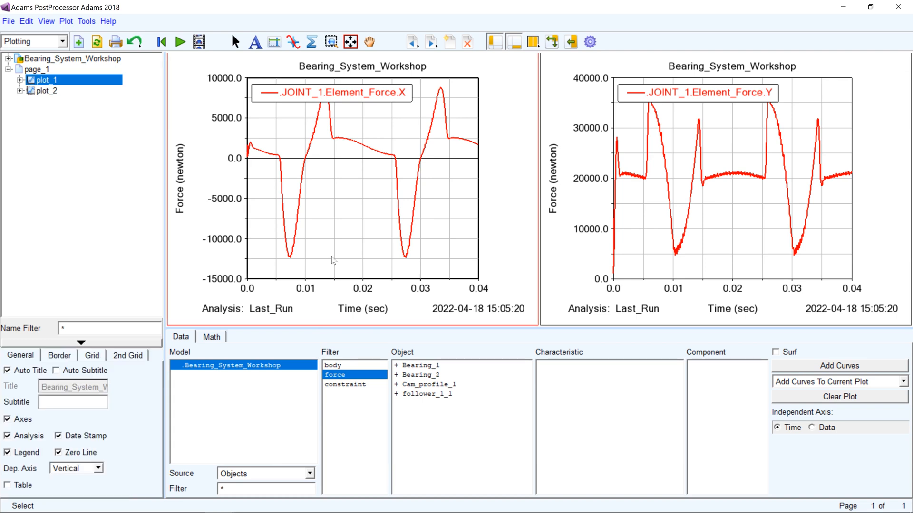
Add the X component of Bearing_1's detailed_force Element_Force as a curve to the JOINT_1 X-force plot
left_click(397, 366)
left_click(396, 366)
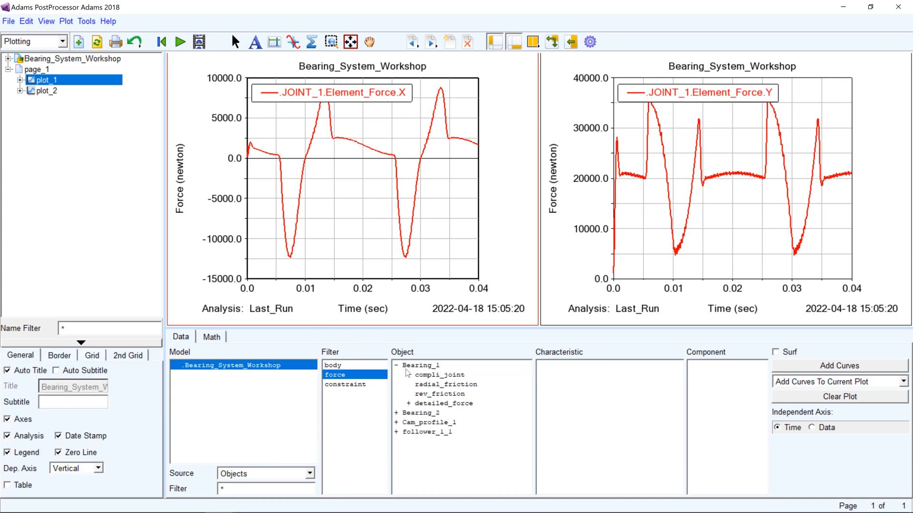
left_click(459, 405)
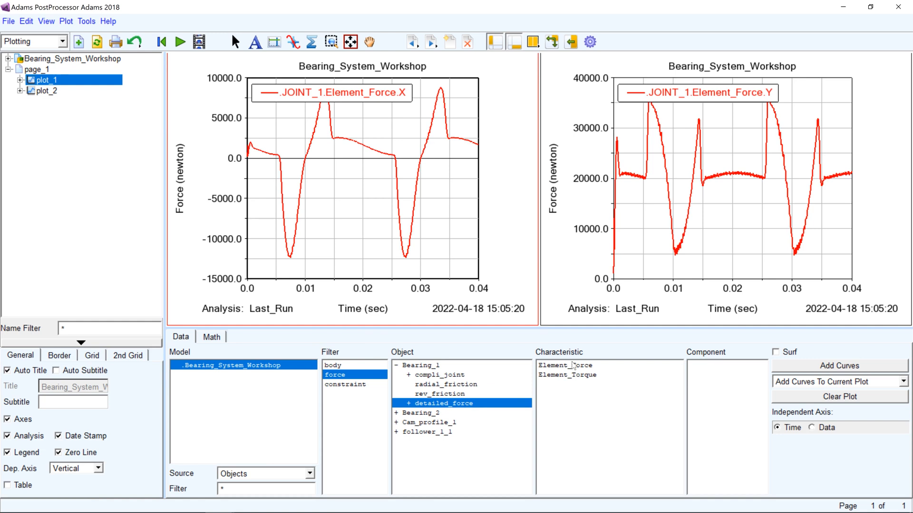
left_click(573, 366)
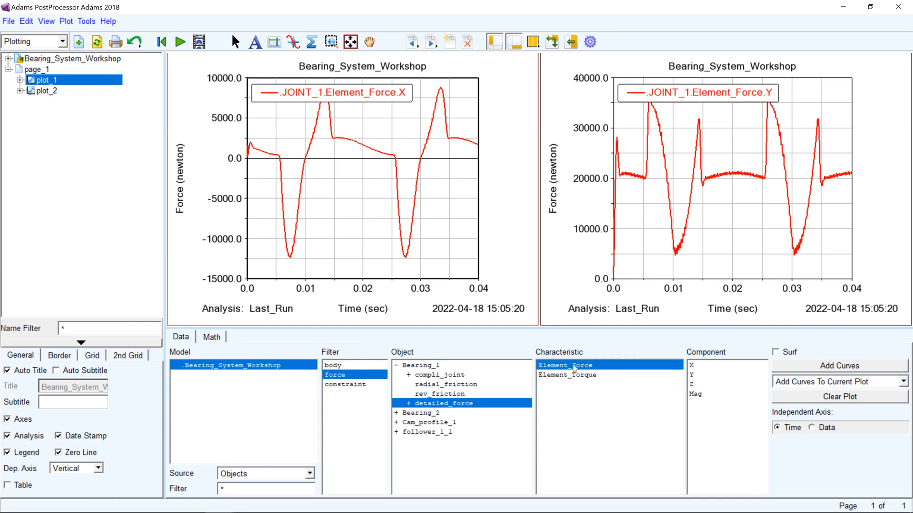
left_click(698, 369)
left_click(814, 367)
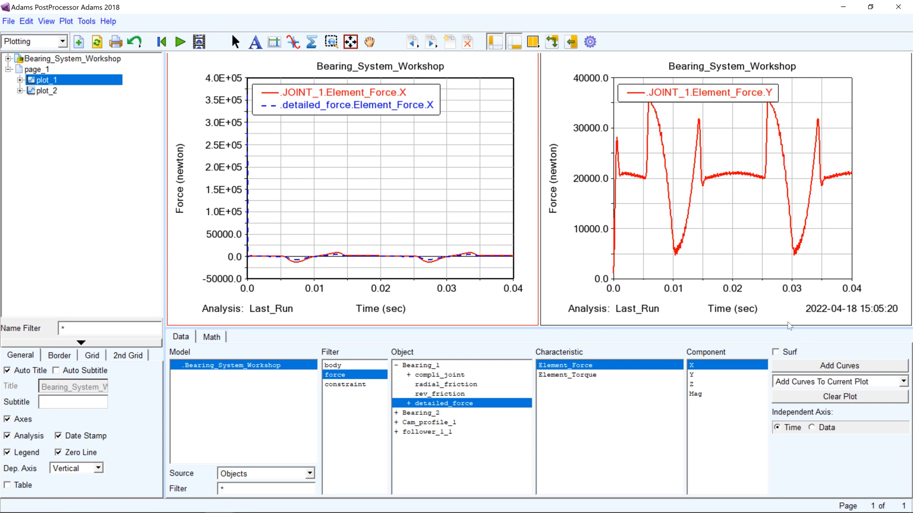
Add the Y component of Bearing_1's detailed_force Element_Force as a curve to the JOINT_1 Y-force plot
left_click(698, 239)
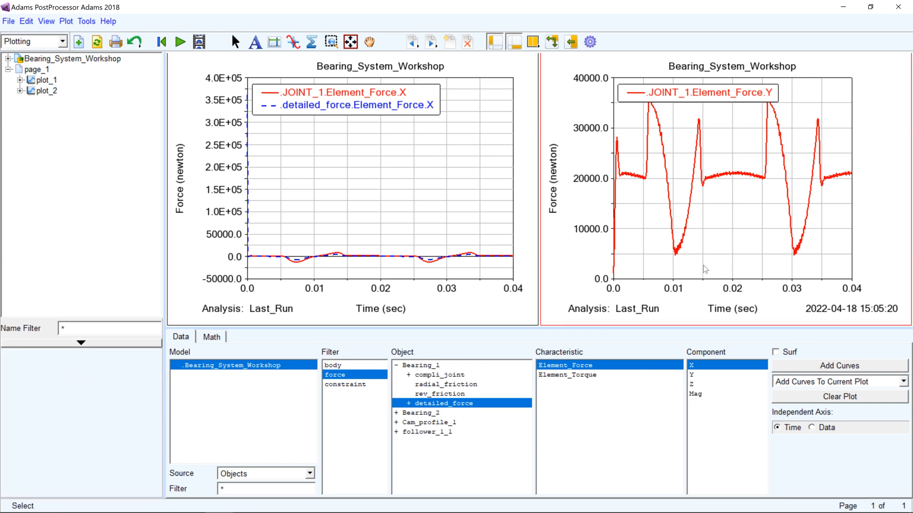
left_click(693, 375)
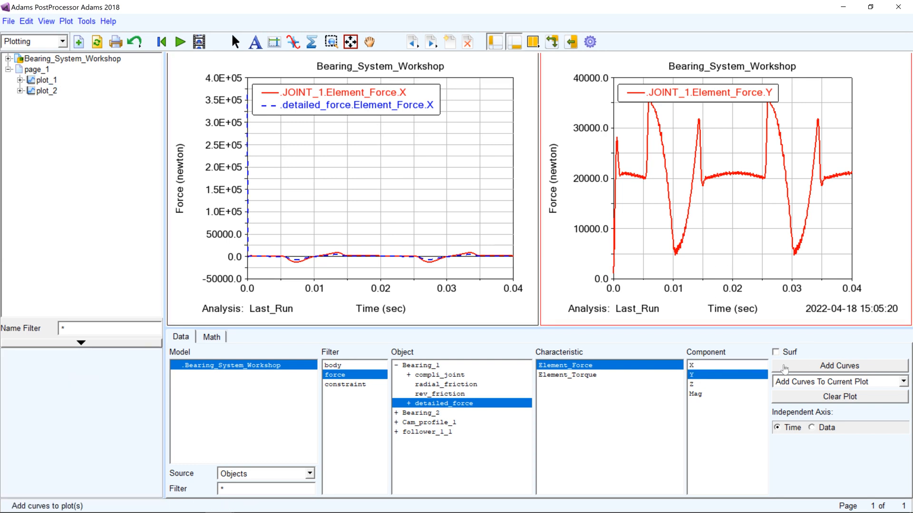
left_click(784, 369)
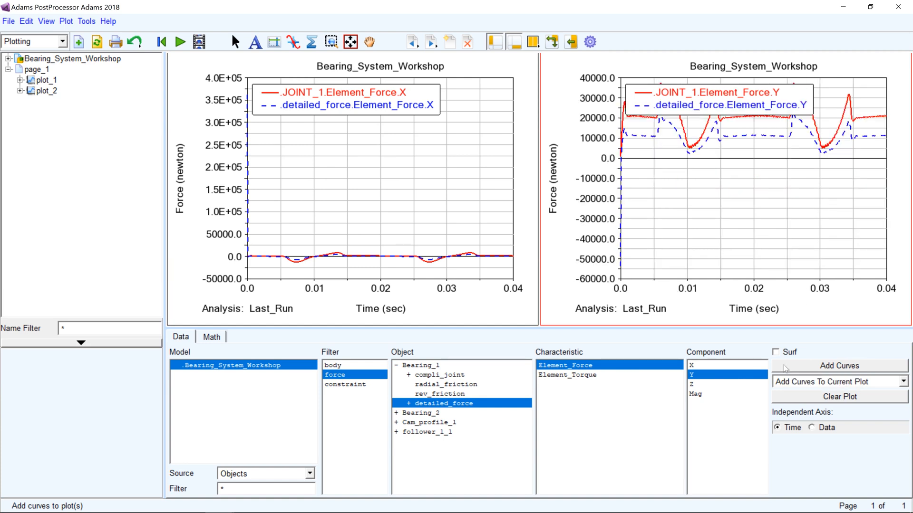
Zoom the X-force plot to about -35000 to 35000 N and the Y-force plot to about -20000 to 40000 N
left_click(327, 139)
left_click(331, 42)
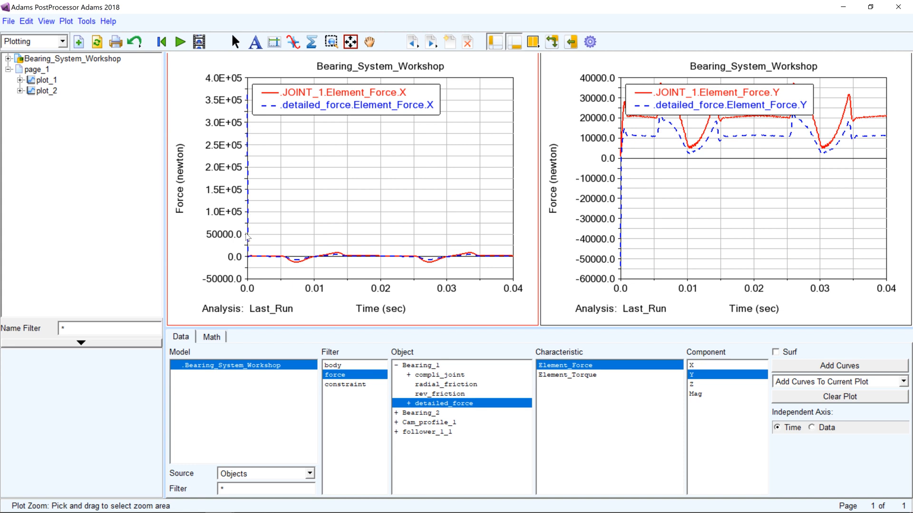
left_click_drag(246, 229, 522, 288)
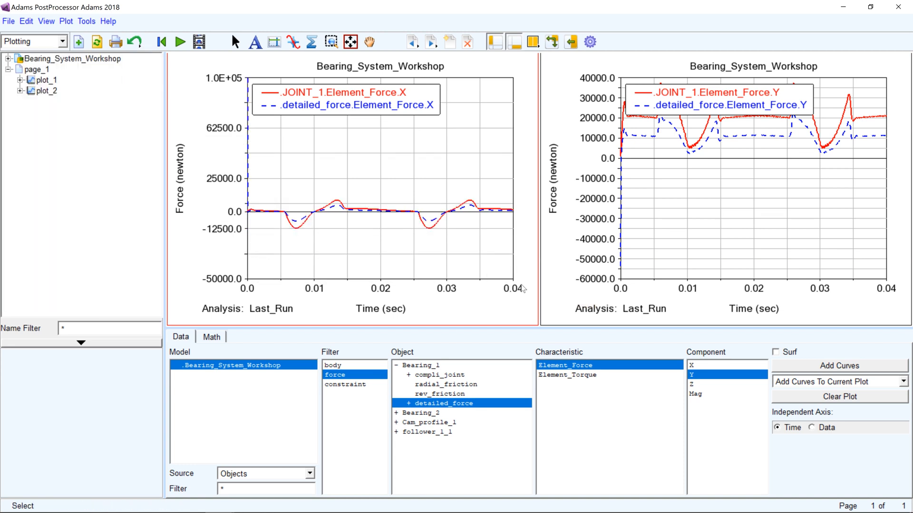
left_click(331, 42)
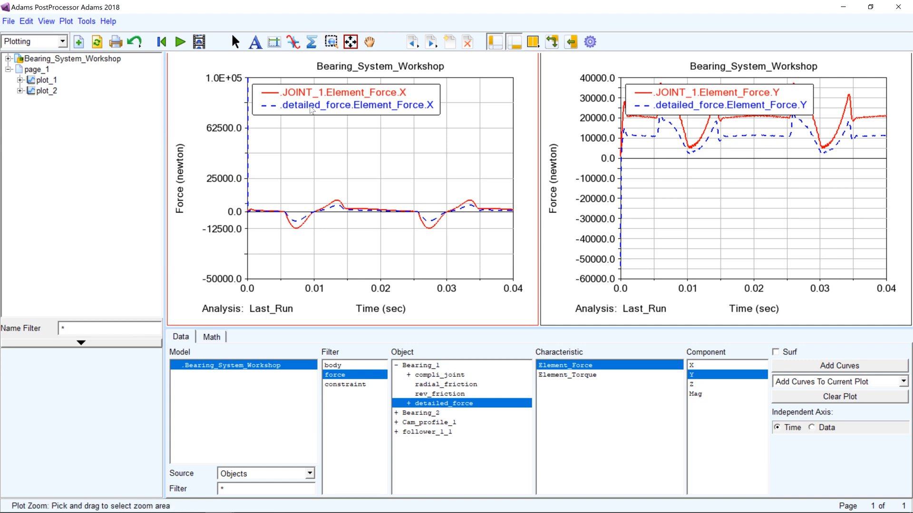
left_click_drag(242, 167, 518, 258)
left_click(336, 45)
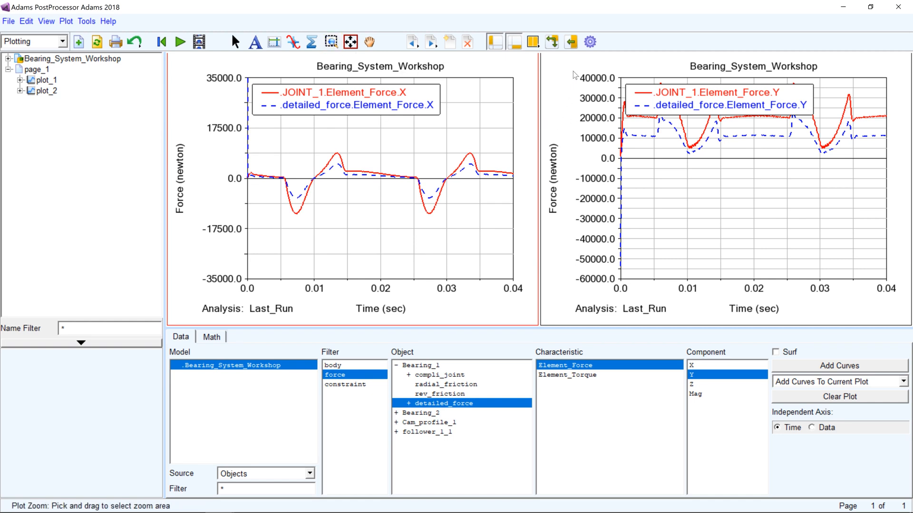
left_click_drag(575, 65, 902, 184)
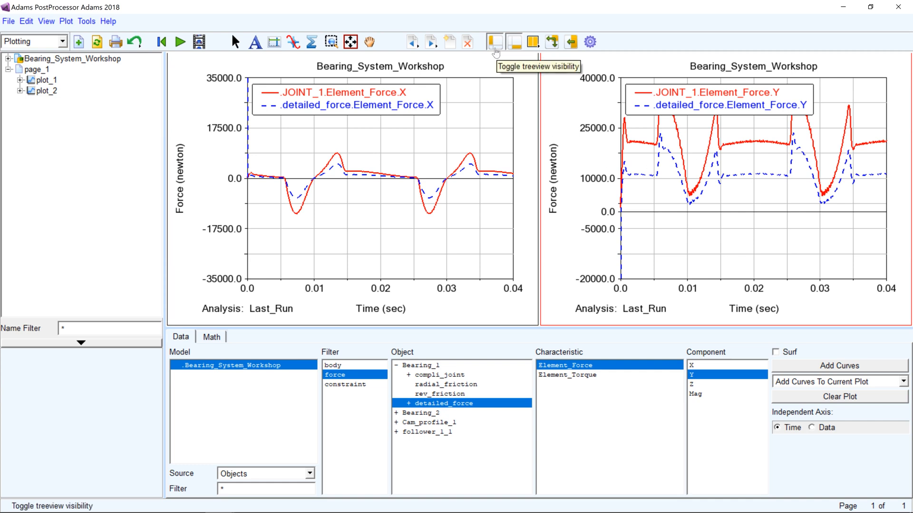
Hide the treeview and dashboard to enlarge the plots, and move the Y-force plot's legend below its curves
left_click(495, 48)
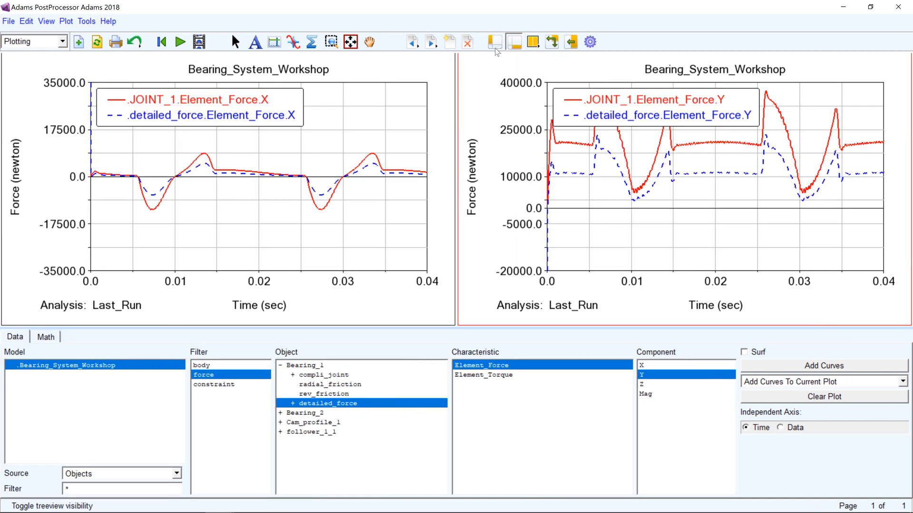
left_click(517, 45)
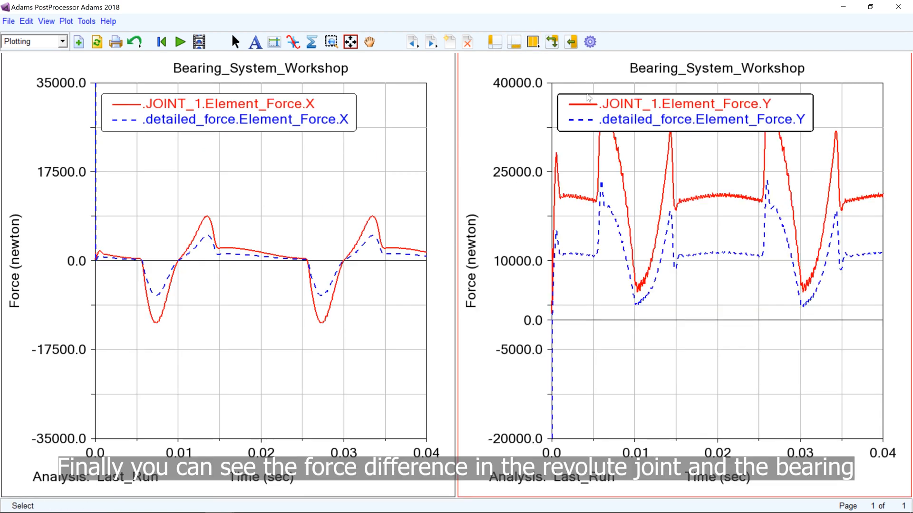
left_click_drag(590, 98, 580, 78)
left_click_drag(567, 88, 622, 341)
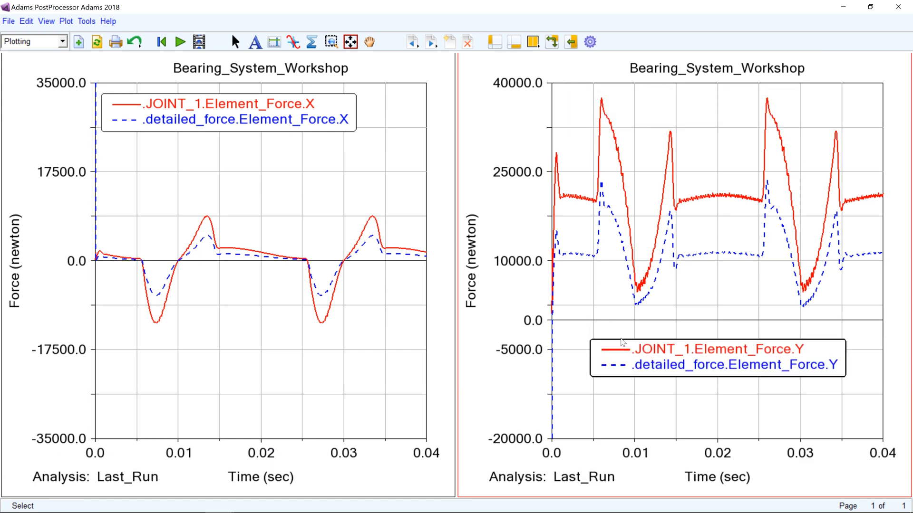